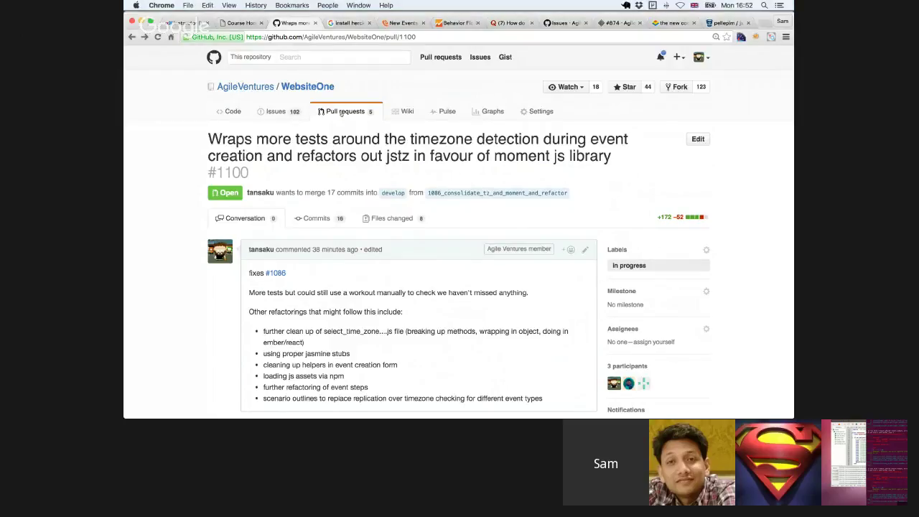
Step: Open merged pull request #1099 from the repository's closed pull requests and read through its conversation
{"action": "left_click", "coordinate": [341, 113]}
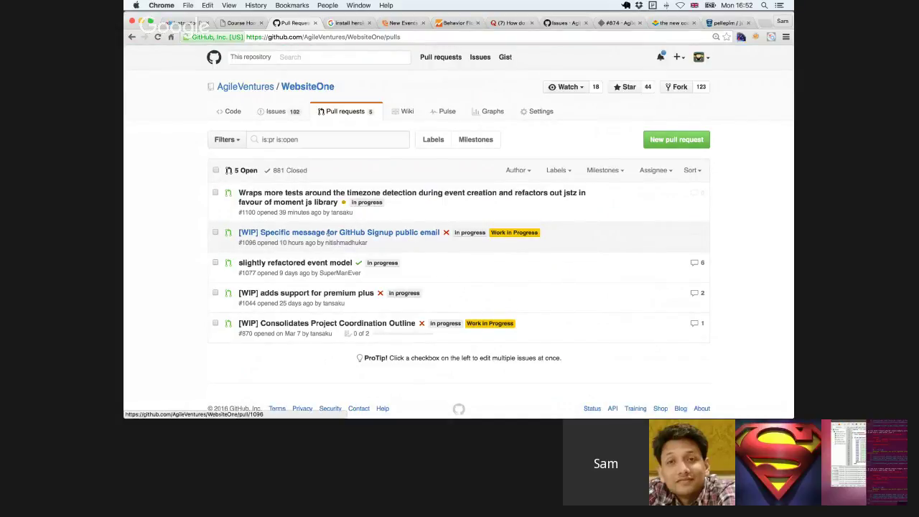
{"action": "left_click", "coordinate": [283, 173]}
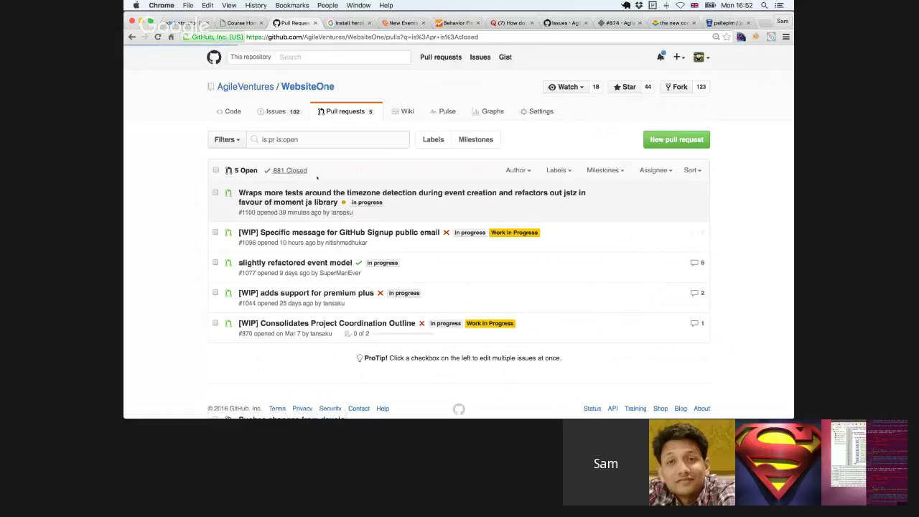
{"action": "left_click", "coordinate": [313, 213]}
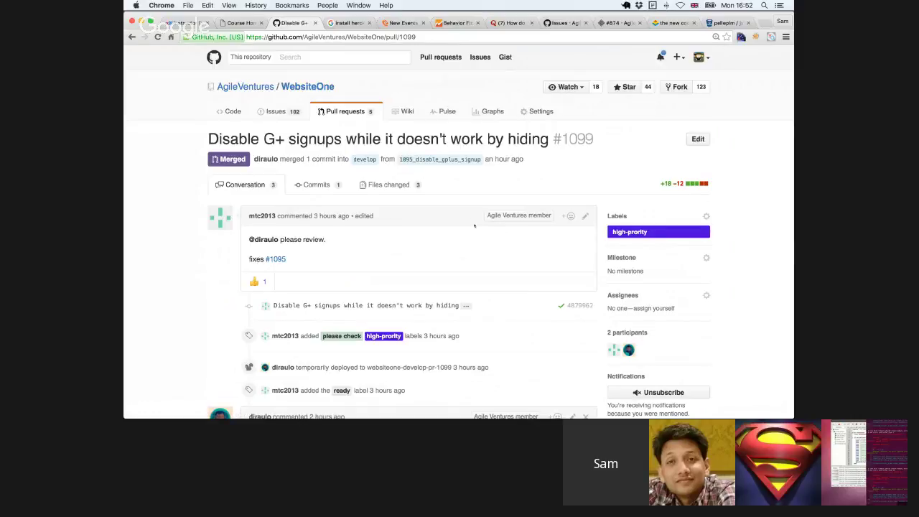
{"action": "scroll", "coordinate": [474, 226], "scroll_direction": "down", "scroll_amount": 10}
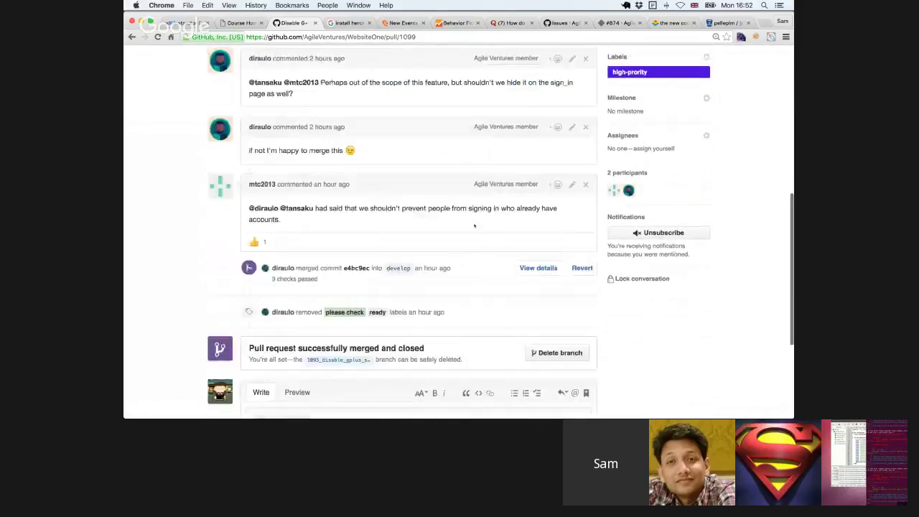
{"action": "scroll", "coordinate": [474, 226], "scroll_direction": "up", "scroll_amount": 10}
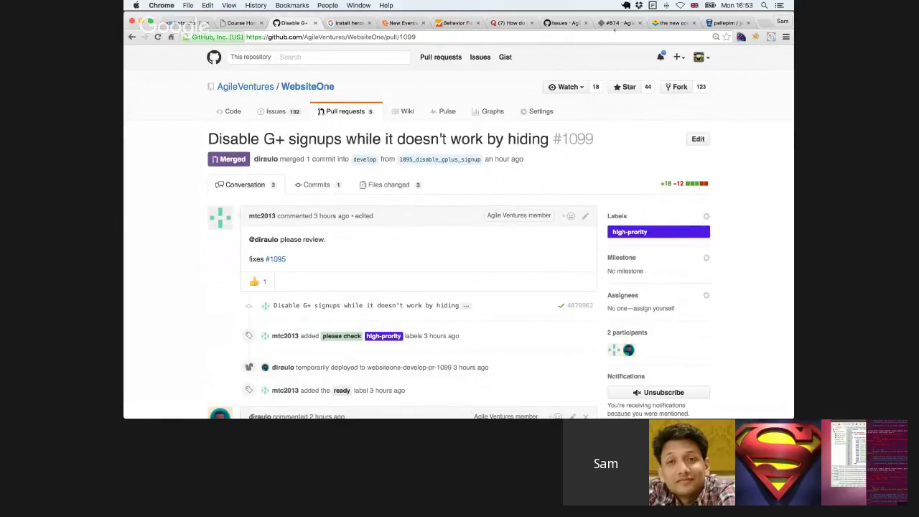
Step: Switch to the Waffle card for epic #874 on joining pairing sessions and skim its comments
{"action": "left_click", "coordinate": [614, 27]}
{"action": "scroll", "coordinate": [482, 140], "scroll_direction": "up", "scroll_amount": 2}
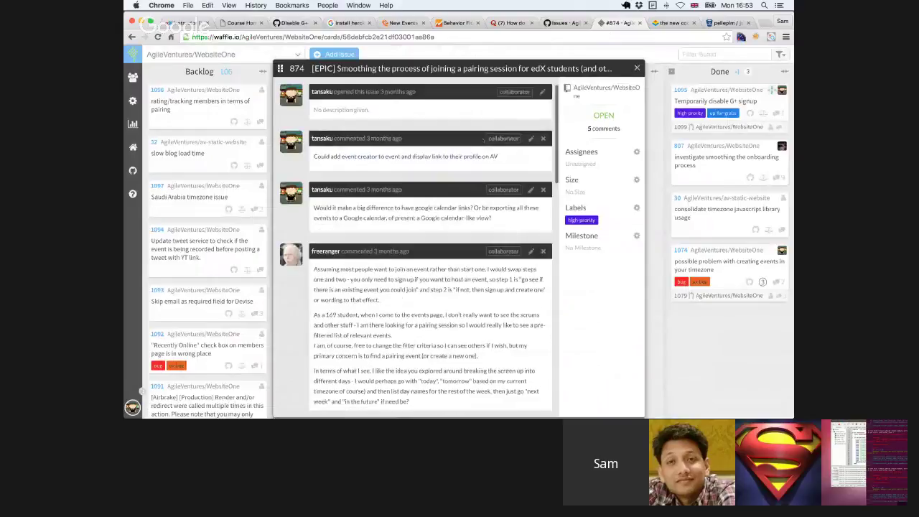
{"action": "scroll", "coordinate": [483, 140], "scroll_direction": "down", "scroll_amount": 5}
{"action": "scroll", "coordinate": [483, 140], "scroll_direction": "down", "scroll_amount": 5}
{"action": "scroll", "coordinate": [483, 140], "scroll_direction": "up", "scroll_amount": 10}
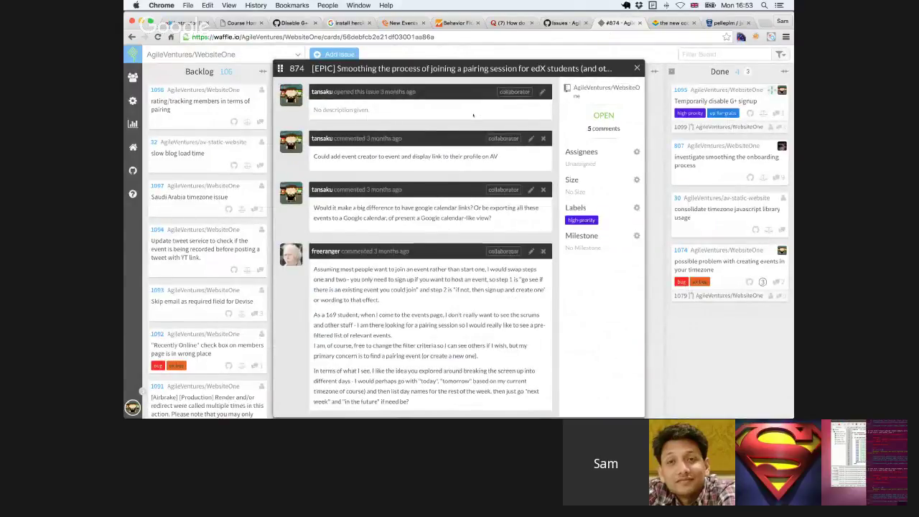
Step: Reload epic card #874, read its sign-up and event-browsing checklists, and close the card
{"action": "key", "text": "super+r"}
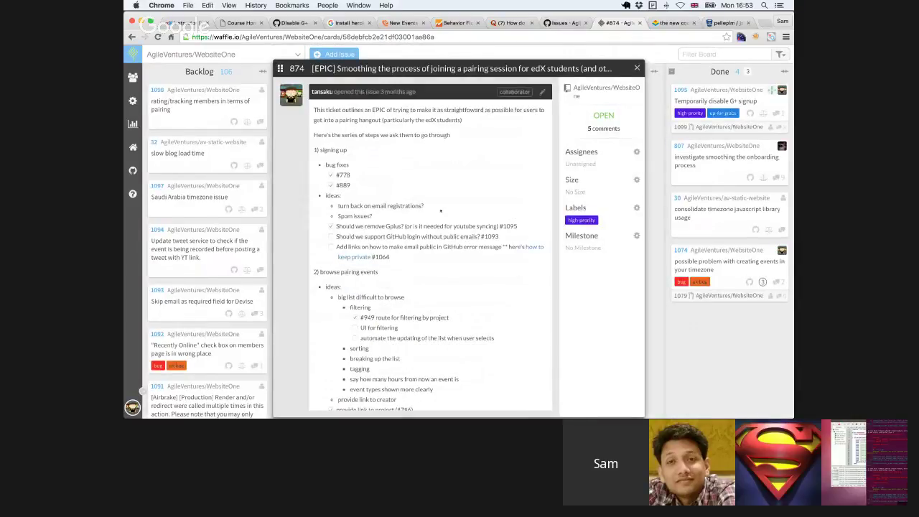
{"action": "scroll", "coordinate": [441, 211], "scroll_direction": "down", "scroll_amount": 1}
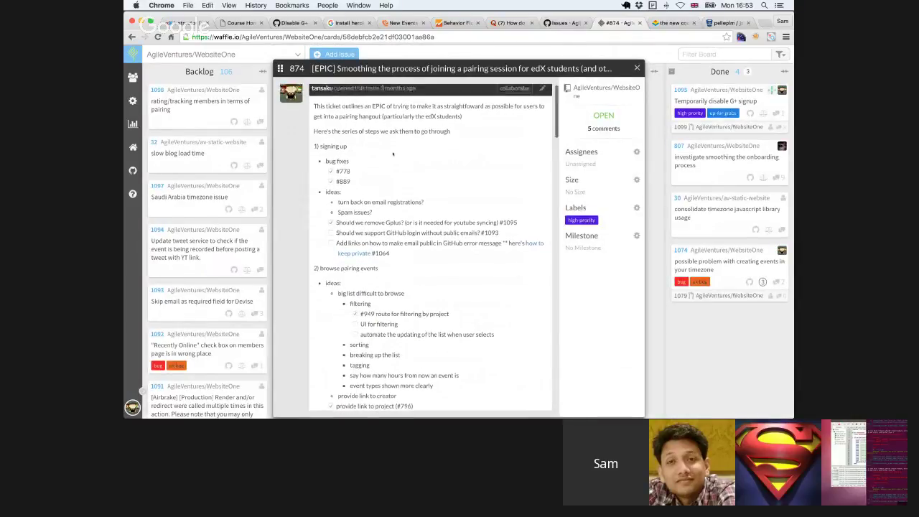
{"action": "scroll", "coordinate": [392, 153], "scroll_direction": "down", "scroll_amount": 3}
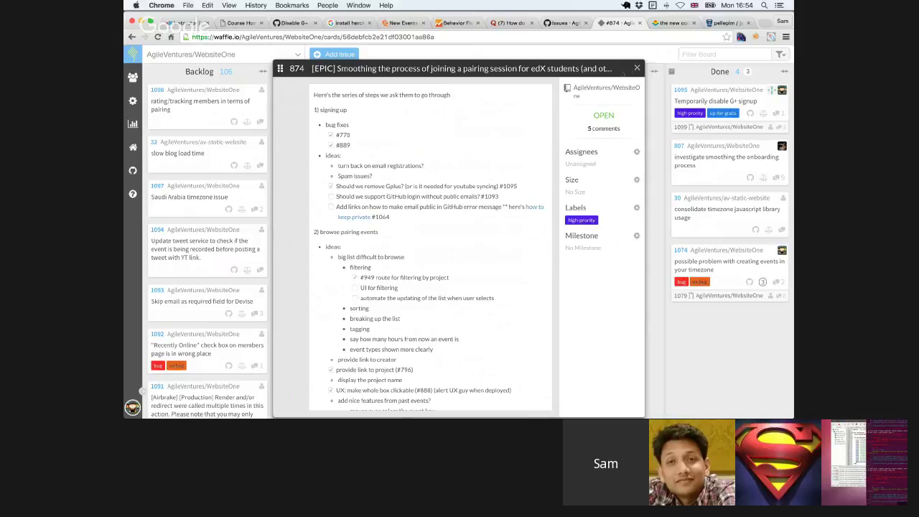
{"action": "left_click", "coordinate": [636, 68]}
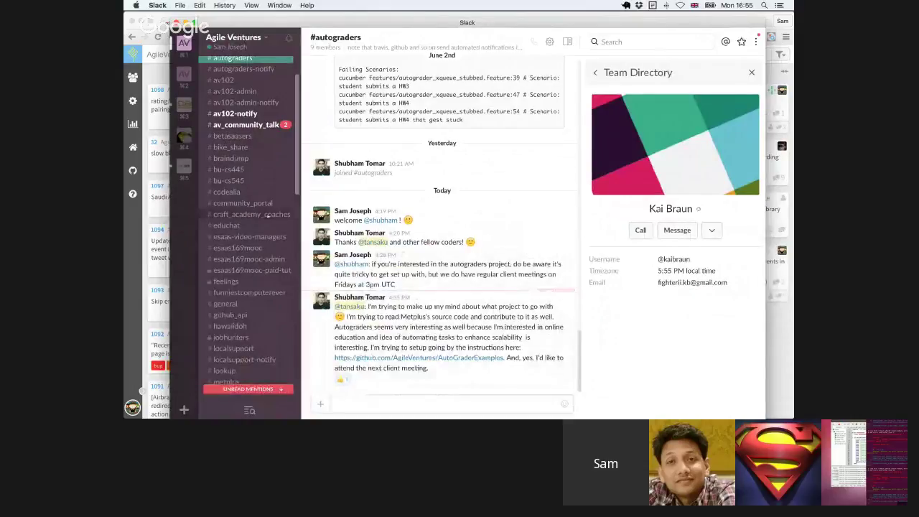
Step: Switch to Slack, review the #websiteone channel's messages back to June 10th, and hide the Slack window
{"action": "scroll", "coordinate": [267, 214], "scroll_direction": "down", "scroll_amount": 10}
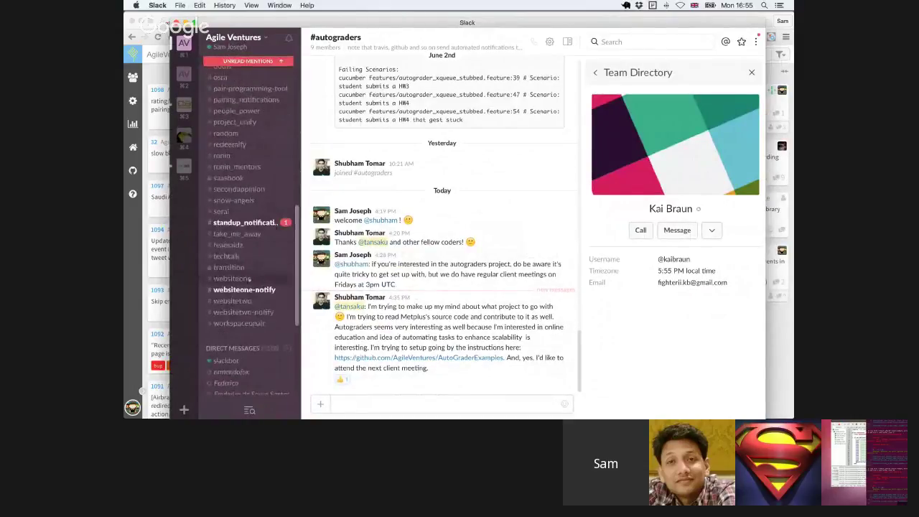
{"action": "left_click", "coordinate": [250, 279]}
{"action": "scroll", "coordinate": [439, 347], "scroll_direction": "up", "scroll_amount": 5}
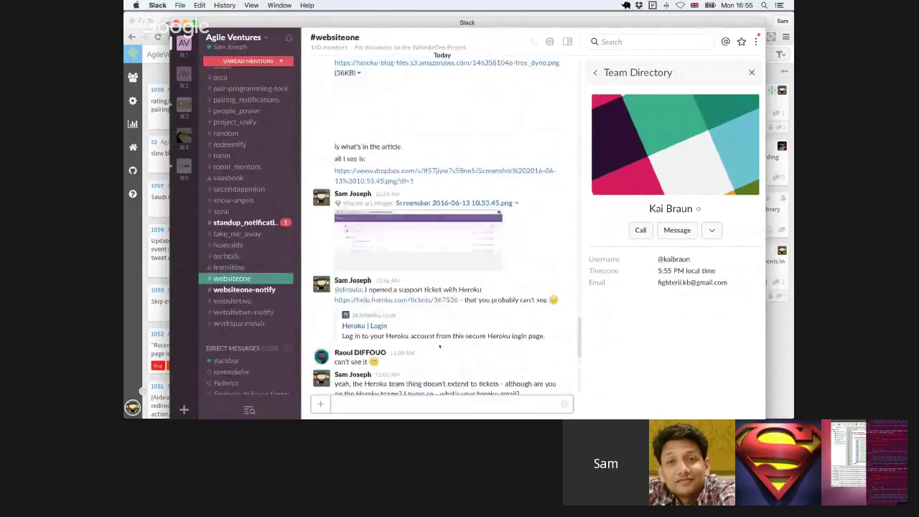
{"action": "scroll", "coordinate": [440, 346], "scroll_direction": "up", "scroll_amount": 10}
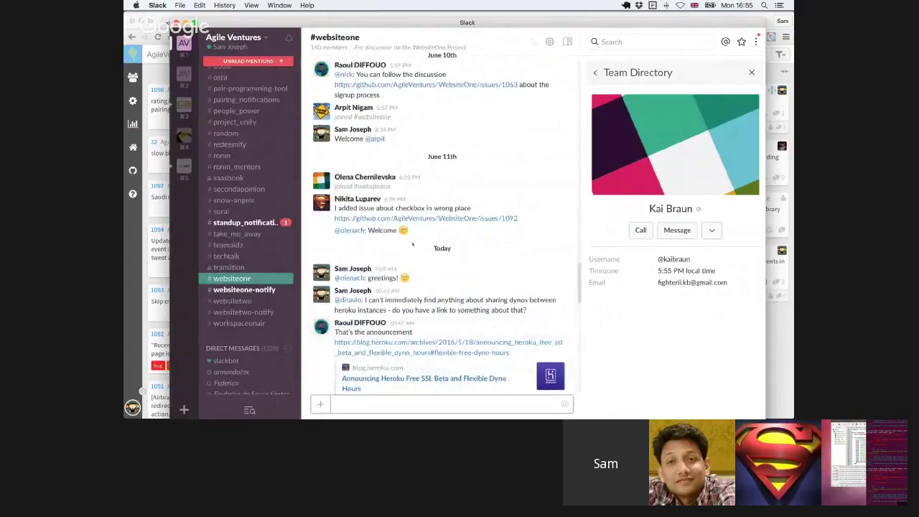
{"action": "left_click_drag", "start_coordinate": [374, 290], "coordinate": [340, 149]}
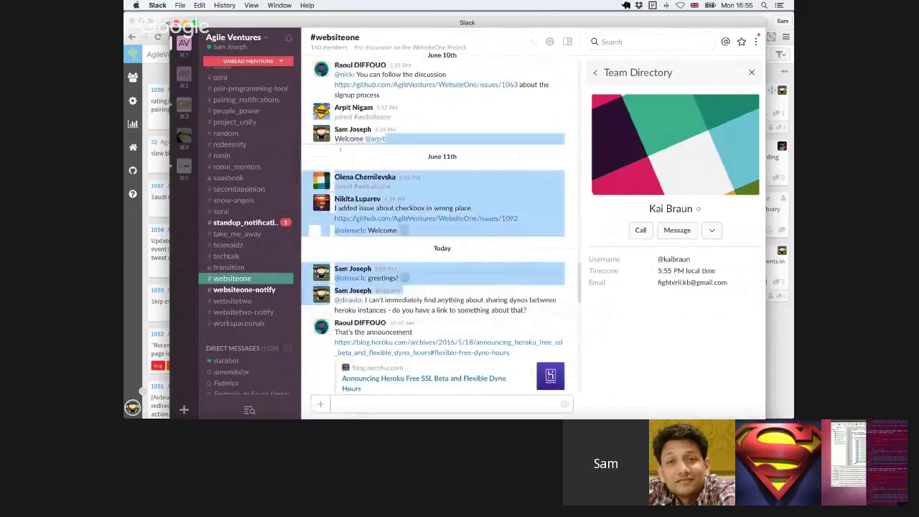
{"action": "left_click", "coordinate": [548, 166]}
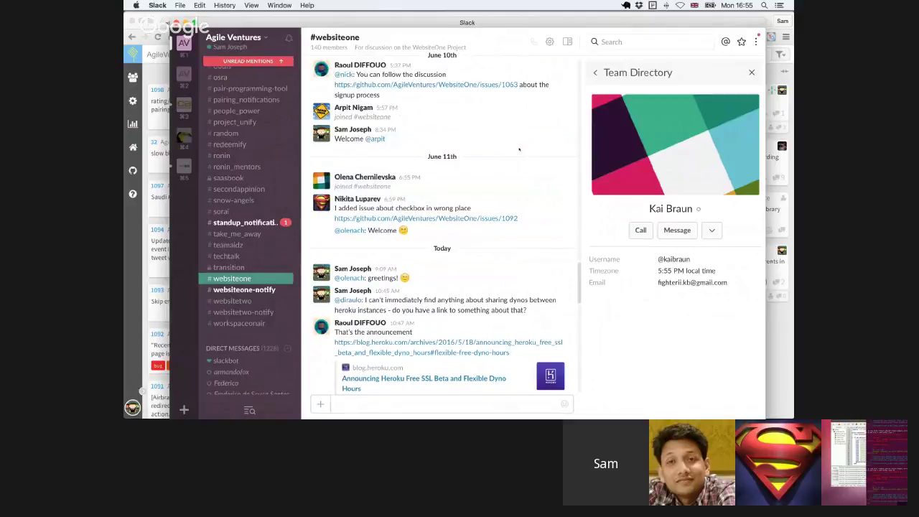
{"action": "left_click_drag", "start_coordinate": [491, 26], "coordinate": [466, 27]}
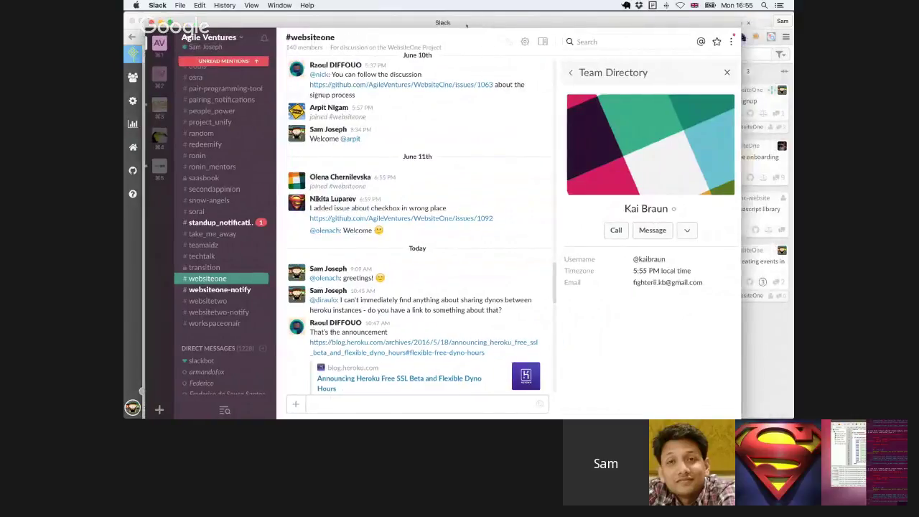
{"action": "key", "text": "super+h"}
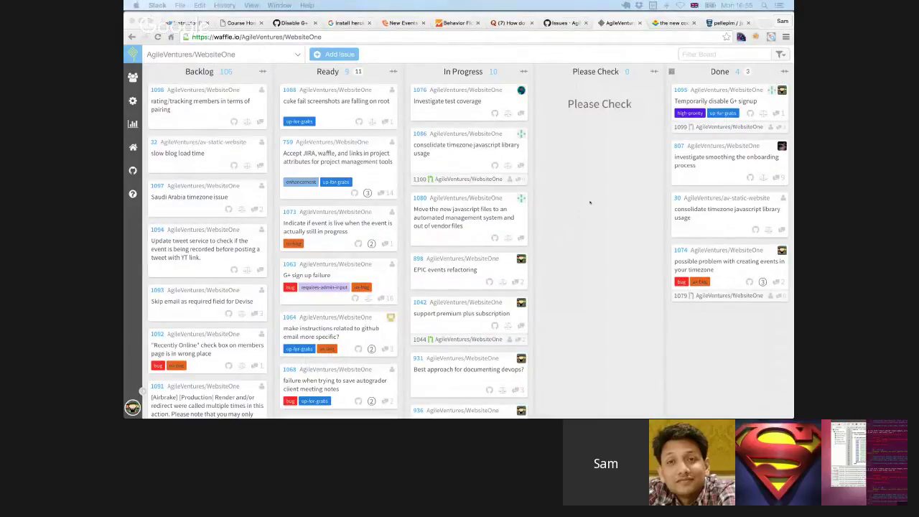
Step: Look over the "Kent Beck" Scrum & Pair Hookup event's edit form and return to the WebsiteOne Waffle board
{"action": "left_click", "coordinate": [402, 22]}
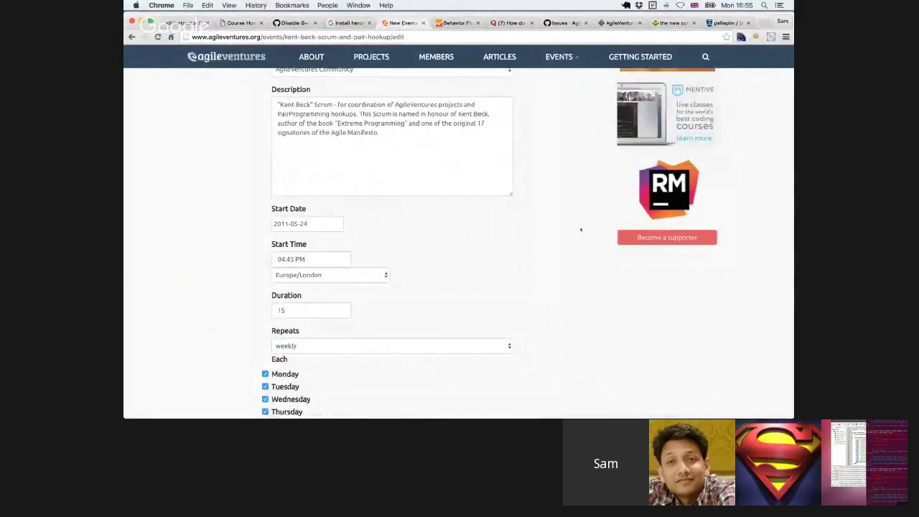
{"action": "scroll", "coordinate": [564, 236], "scroll_direction": "up", "scroll_amount": 3}
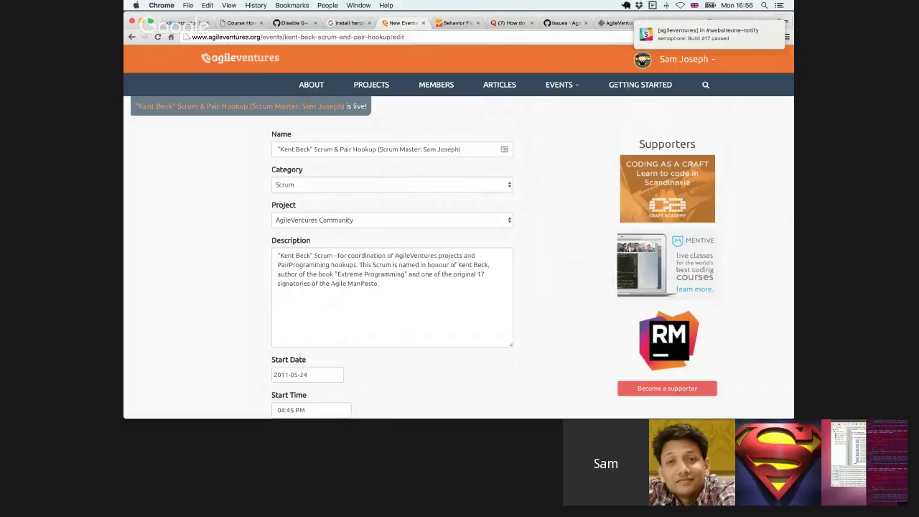
{"action": "left_click", "coordinate": [413, 37]}
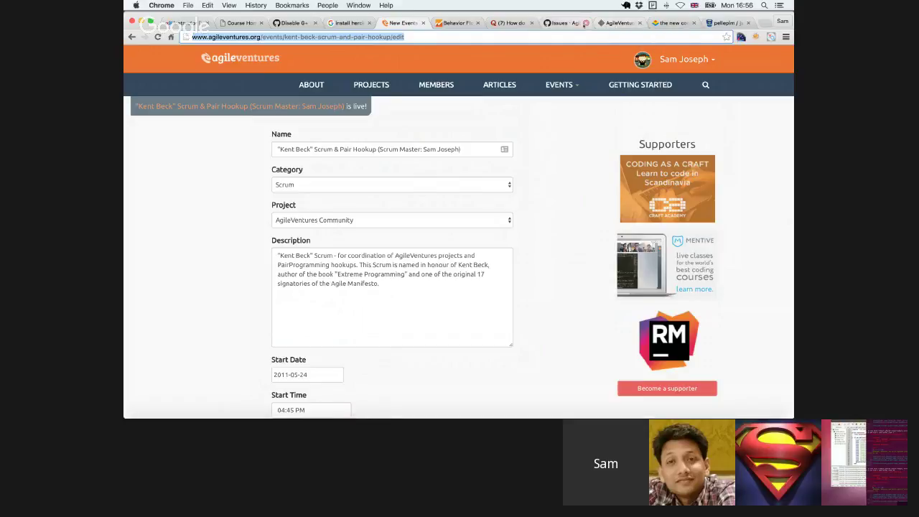
{"action": "left_click", "coordinate": [569, 22]}
{"action": "left_click", "coordinate": [610, 22]}
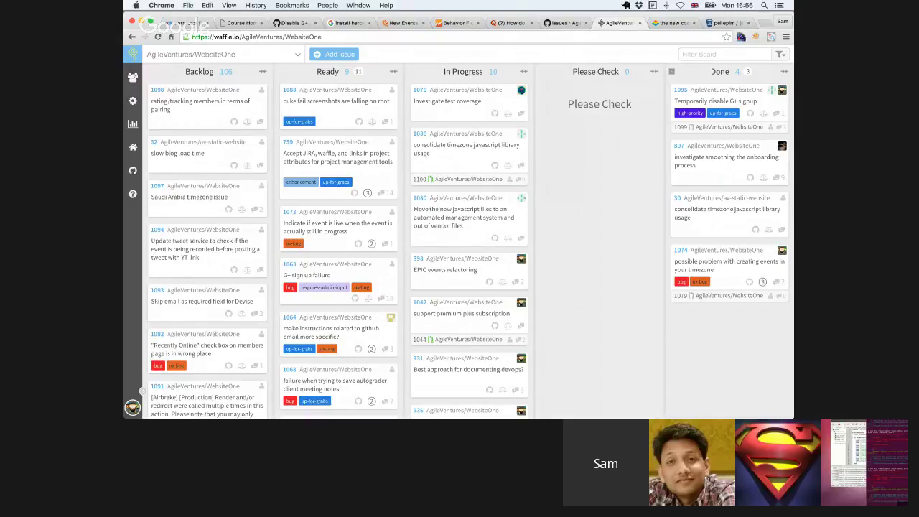
Step: Switch to Slack and find the June 10th landing page question and its replies in the #av_community_talk channel
{"action": "key", "text": "super+Tab"}
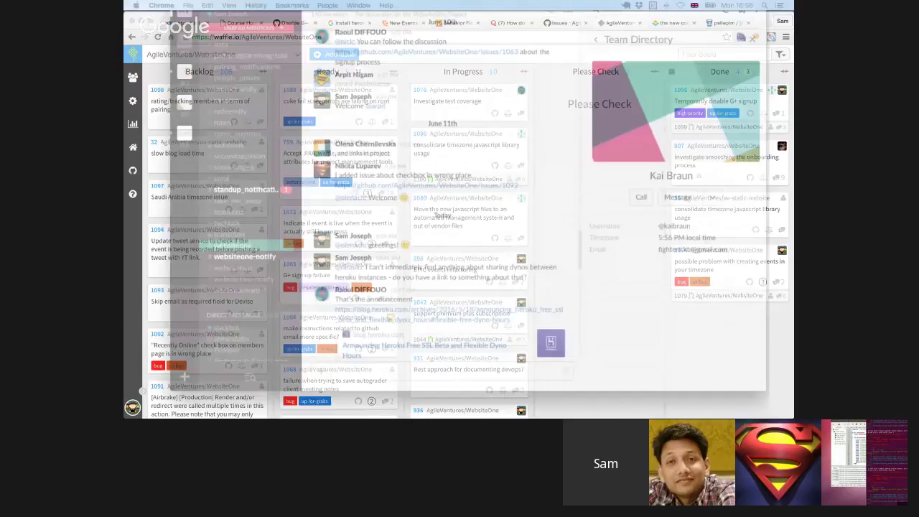
{"action": "scroll", "coordinate": [270, 206], "scroll_direction": "up", "scroll_amount": 15}
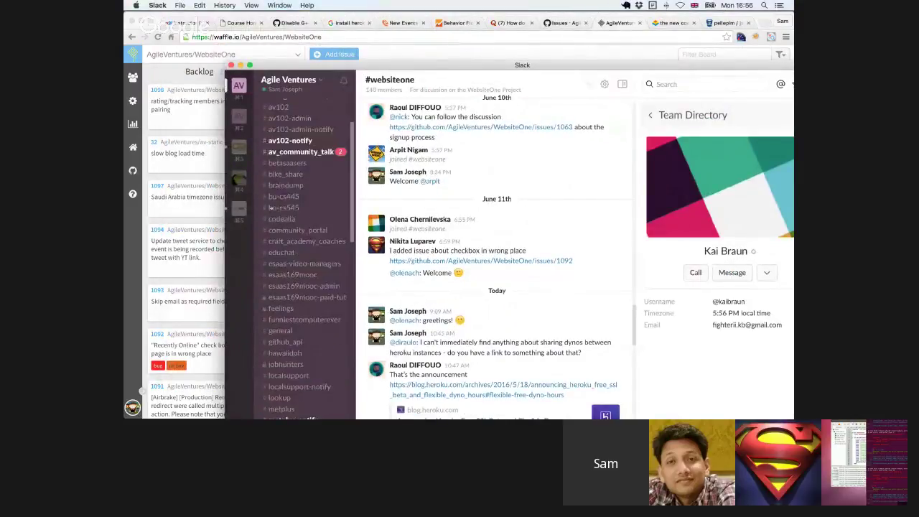
{"action": "left_click", "coordinate": [293, 208]}
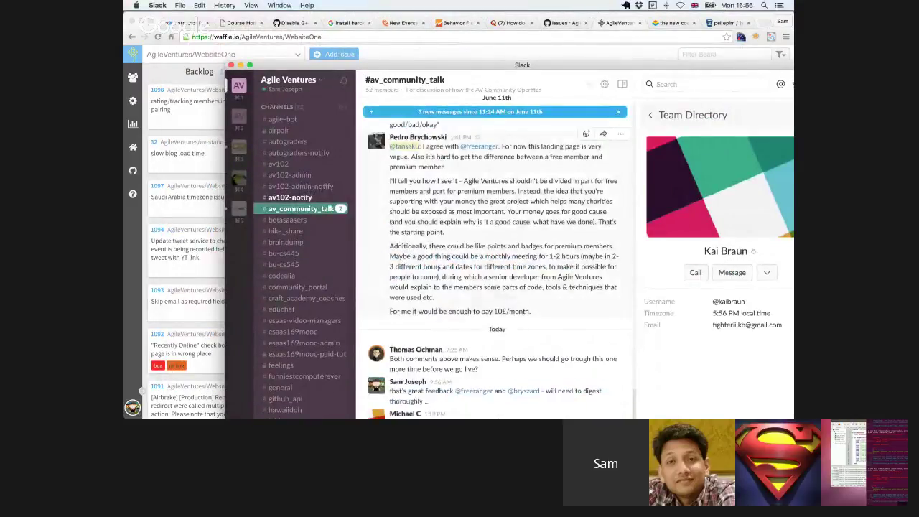
{"action": "scroll", "coordinate": [438, 270], "scroll_direction": "up", "scroll_amount": 5}
{"action": "scroll", "coordinate": [437, 271], "scroll_direction": "up", "scroll_amount": 5}
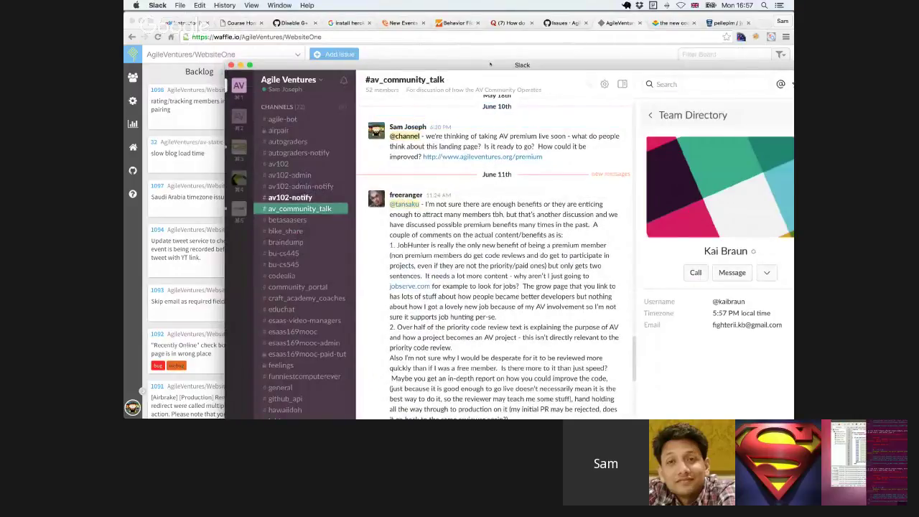
Step: Reposition the Slack window and open the agileventures.org/premium link from the landing page message
{"action": "left_click_drag", "start_coordinate": [491, 64], "coordinate": [470, 99]}
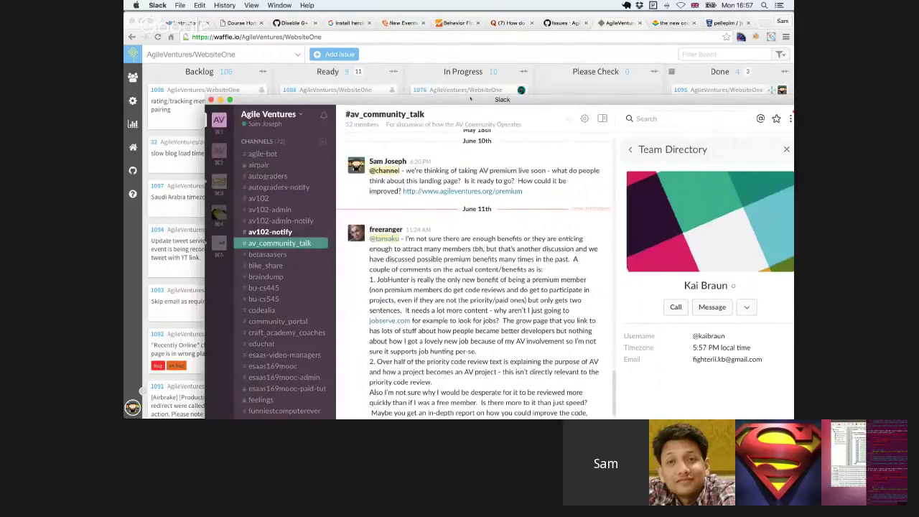
{"action": "left_click_drag", "start_coordinate": [470, 99], "coordinate": [461, 102]}
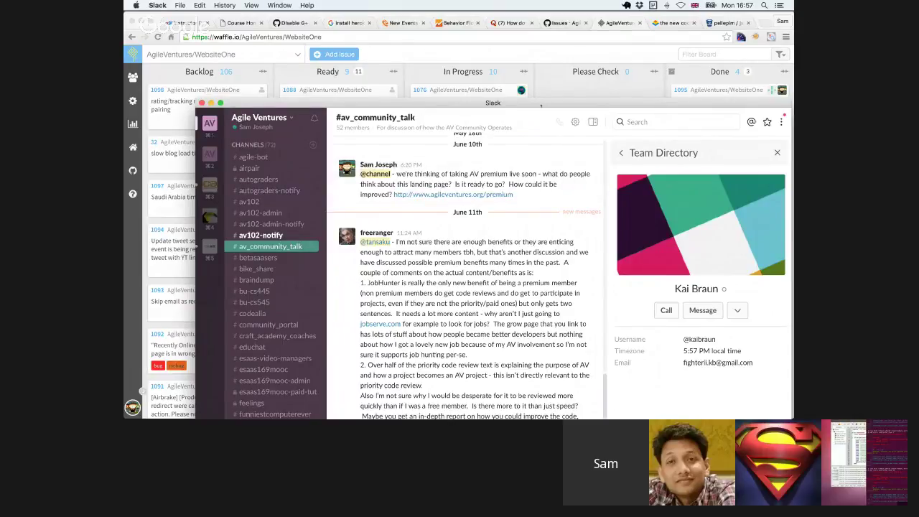
{"action": "left_click", "coordinate": [470, 194]}
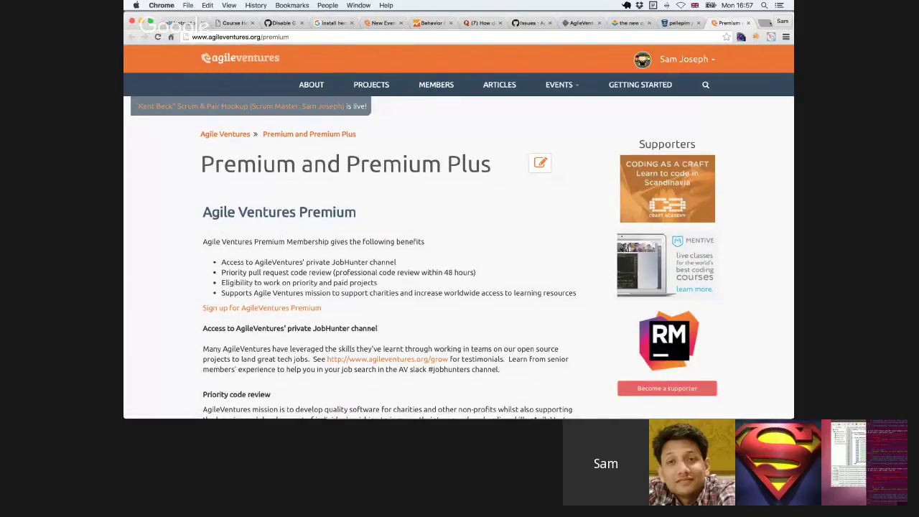
Step: Open showcase.agileventures.org in a new tab and look through the whole page, from case studies to the contact section
{"action": "left_click", "coordinate": [765, 23]}
{"action": "type", "text": "show"}
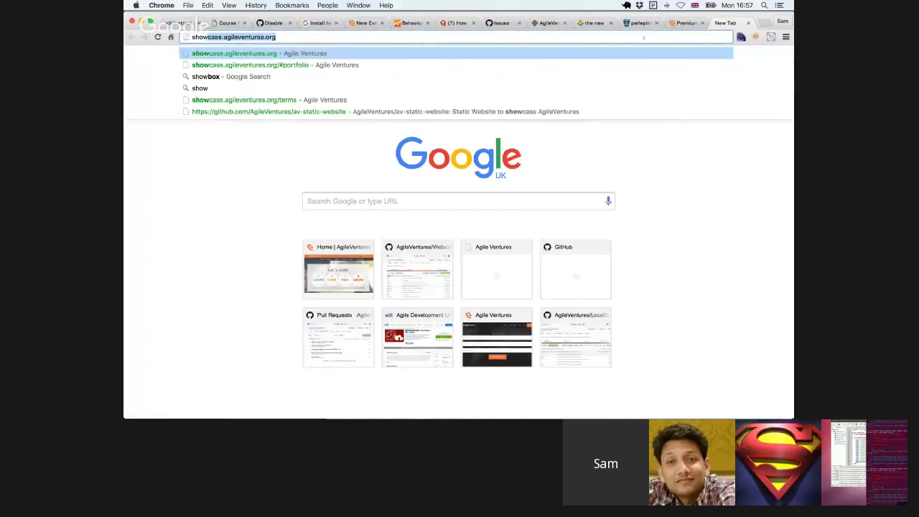
{"action": "key", "text": "Return"}
{"action": "scroll", "coordinate": [533, 183], "scroll_direction": "down", "scroll_amount": 10}
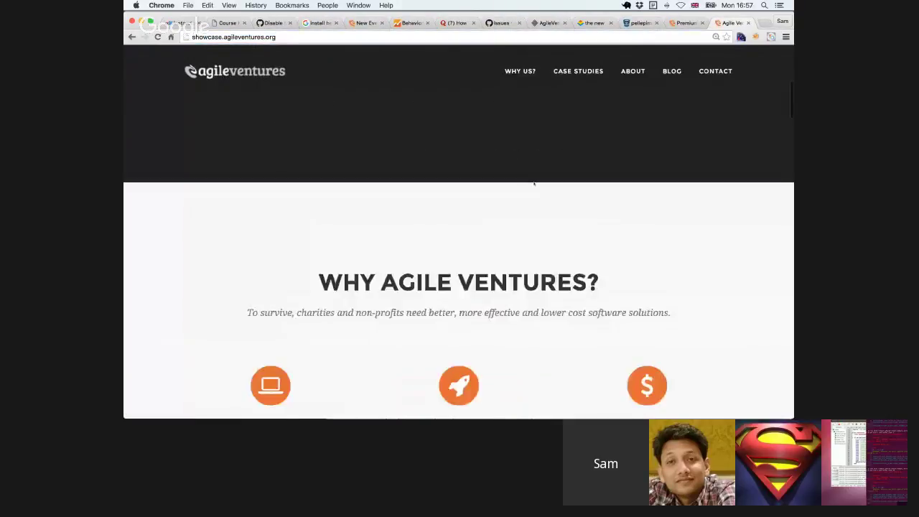
{"action": "scroll", "coordinate": [534, 183], "scroll_direction": "down", "scroll_amount": 3}
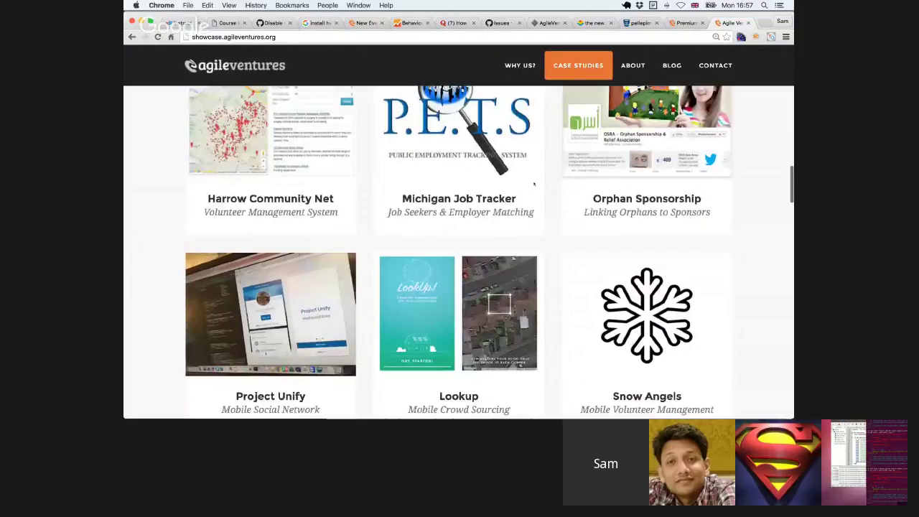
{"action": "scroll", "coordinate": [534, 184], "scroll_direction": "down", "scroll_amount": 6}
{"action": "scroll", "coordinate": [533, 183], "scroll_direction": "down", "scroll_amount": 15}
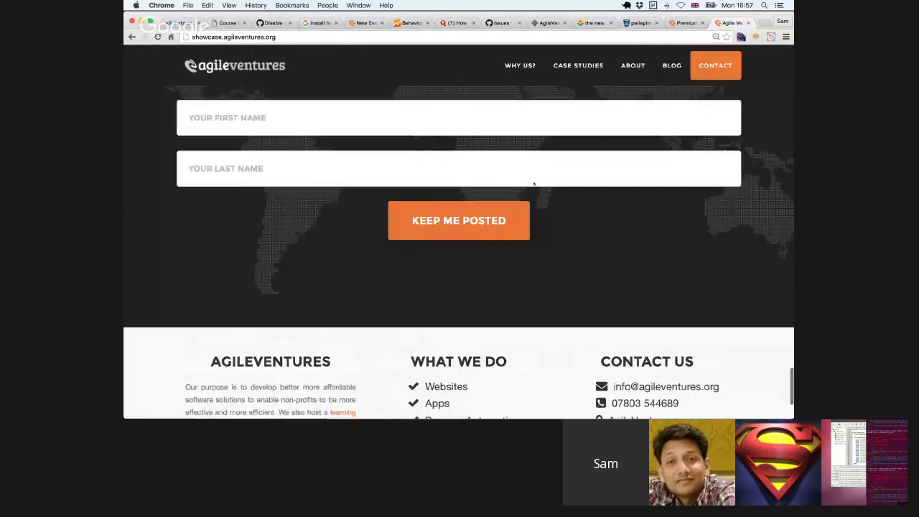
{"action": "scroll", "coordinate": [533, 184], "scroll_direction": "up", "scroll_amount": 12}
{"action": "scroll", "coordinate": [534, 183], "scroll_direction": "up", "scroll_amount": 15}
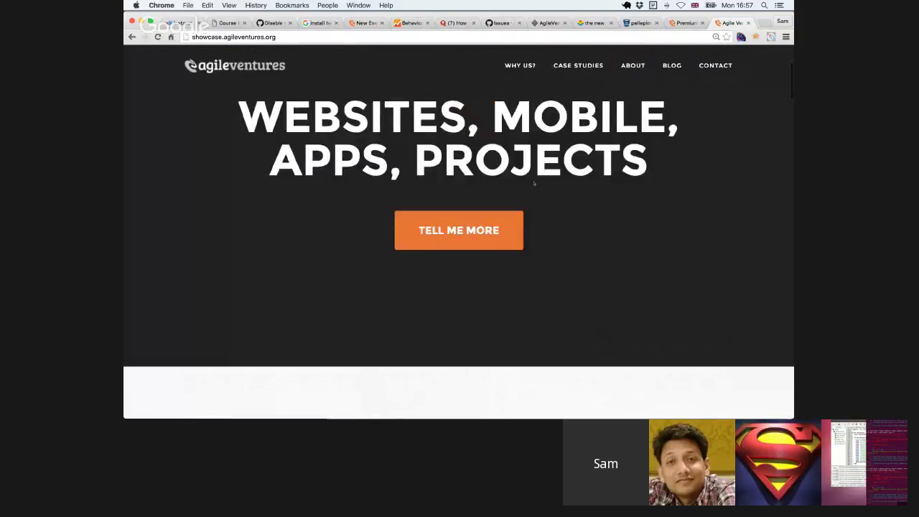
{"action": "scroll", "coordinate": [533, 184], "scroll_direction": "up", "scroll_amount": 3}
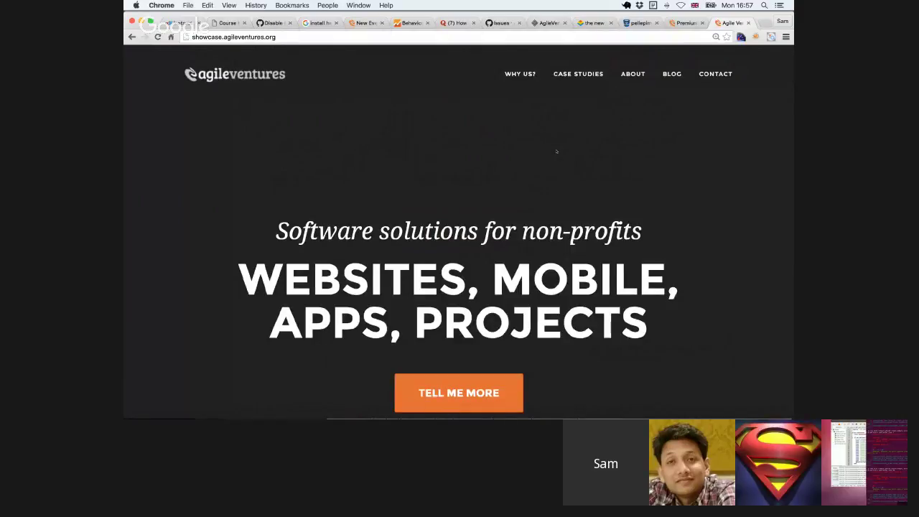
Step: Look over the showcase homepage from the non-profits banner through the Why Us section to the Case Studies heading
{"action": "scroll", "coordinate": [555, 152], "scroll_direction": "down", "scroll_amount": 3}
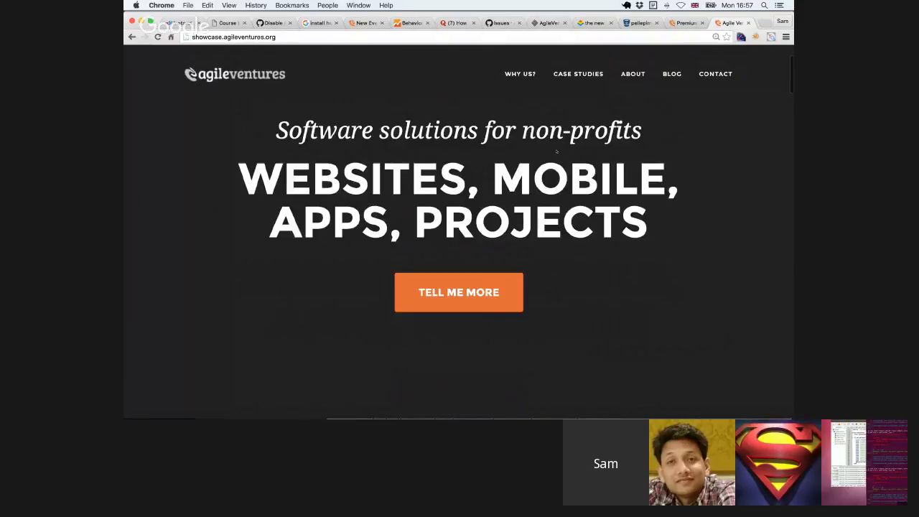
{"action": "scroll", "coordinate": [555, 151], "scroll_direction": "up", "scroll_amount": 3}
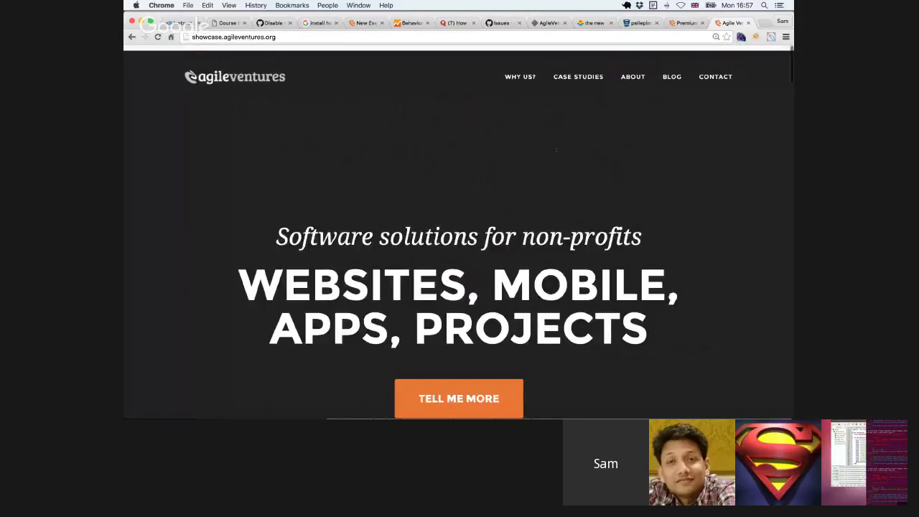
{"action": "scroll", "coordinate": [556, 151], "scroll_direction": "down", "scroll_amount": 1}
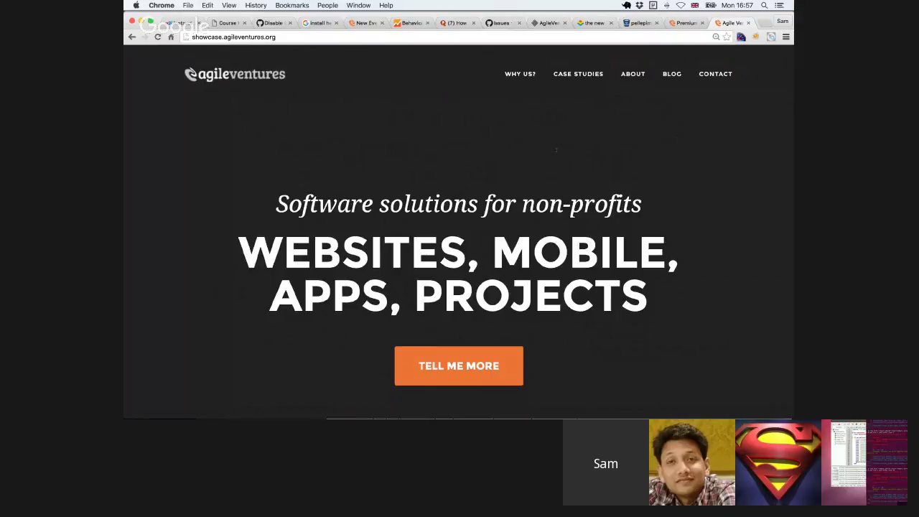
{"action": "scroll", "coordinate": [556, 150], "scroll_direction": "up", "scroll_amount": 1}
{"action": "scroll", "coordinate": [556, 150], "scroll_direction": "down", "scroll_amount": 1}
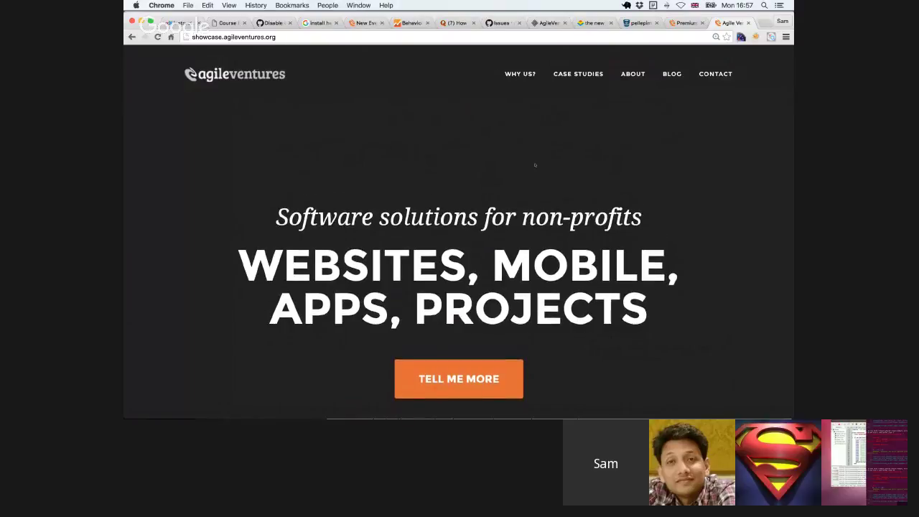
{"action": "scroll", "coordinate": [535, 165], "scroll_direction": "down", "scroll_amount": 5}
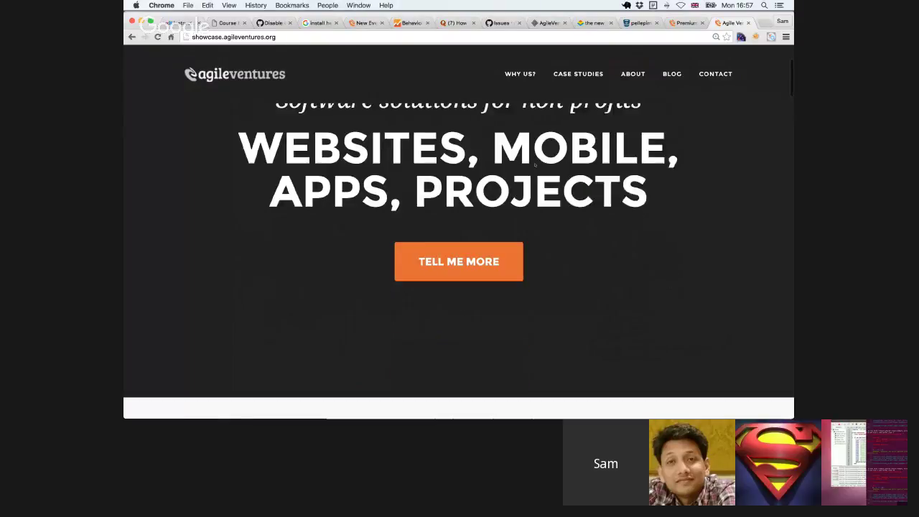
{"action": "scroll", "coordinate": [535, 171], "scroll_direction": "down", "scroll_amount": 8}
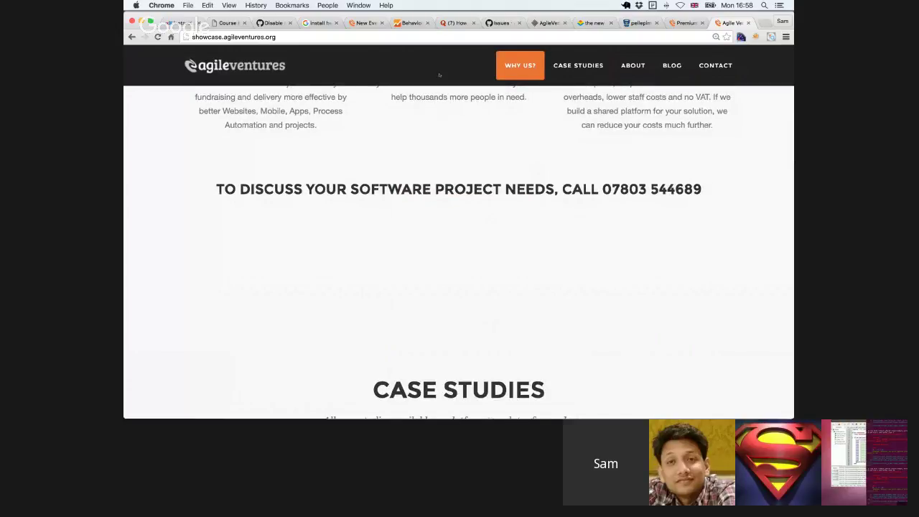
Step: Switch to Slack, reposition its window, and read the landing page question and replies in #av_community_talk
{"action": "key", "text": "super+Tab"}
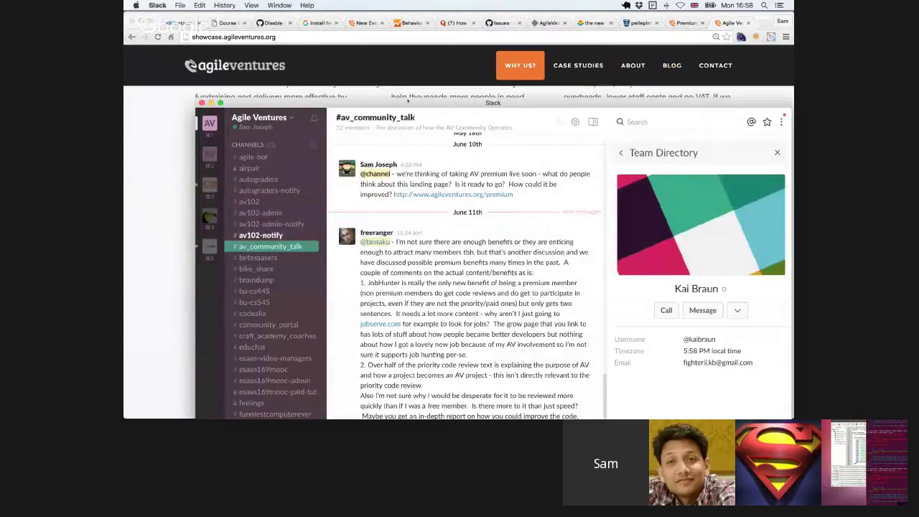
{"action": "left_click_drag", "start_coordinate": [409, 101], "coordinate": [368, 16]}
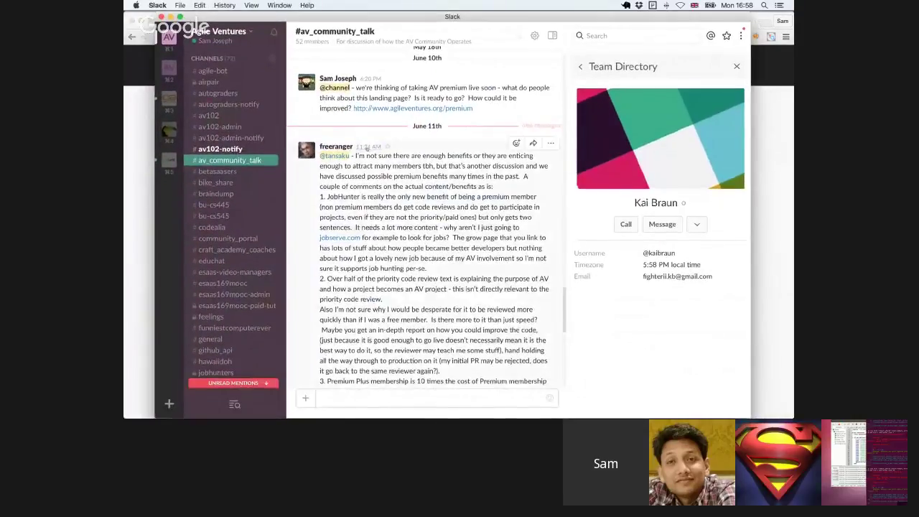
{"action": "scroll", "coordinate": [431, 215], "scroll_direction": "down", "scroll_amount": 10}
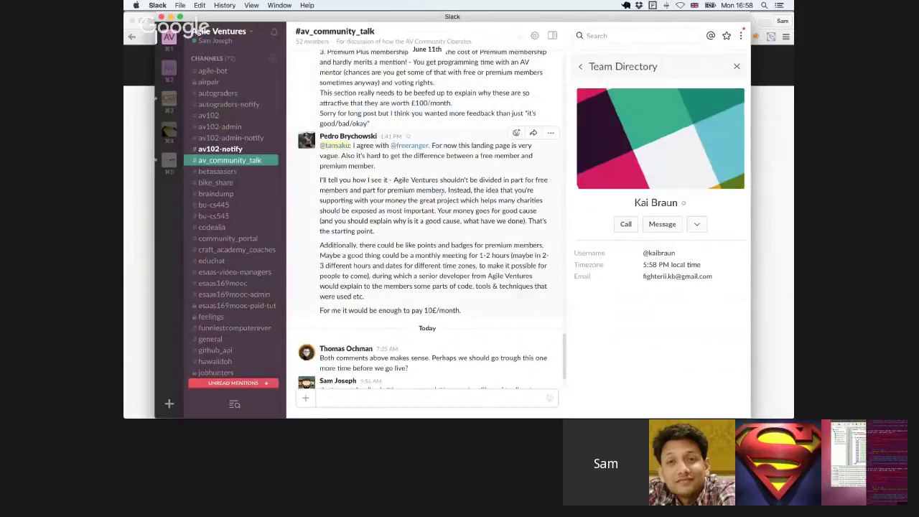
{"action": "scroll", "coordinate": [472, 190], "scroll_direction": "up", "scroll_amount": 5}
{"action": "scroll", "coordinate": [560, 120], "scroll_direction": "up", "scroll_amount": 6}
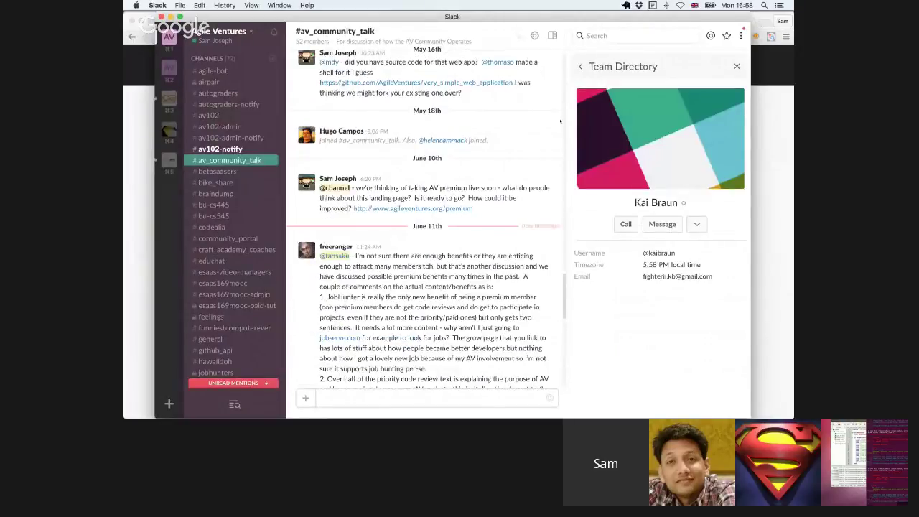
Step: Check the Premium and Premium Plus page in Chrome alongside the #av_community_talk discussion in Slack
{"action": "left_click", "coordinate": [638, 6]}
{"action": "left_click", "coordinate": [581, 14]}
{"action": "key", "text": "super+m"}
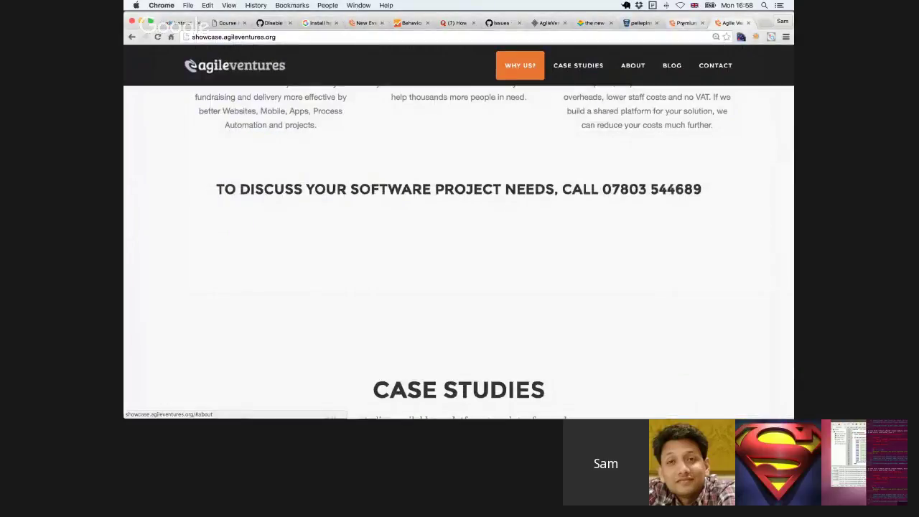
{"action": "left_click", "coordinate": [686, 22]}
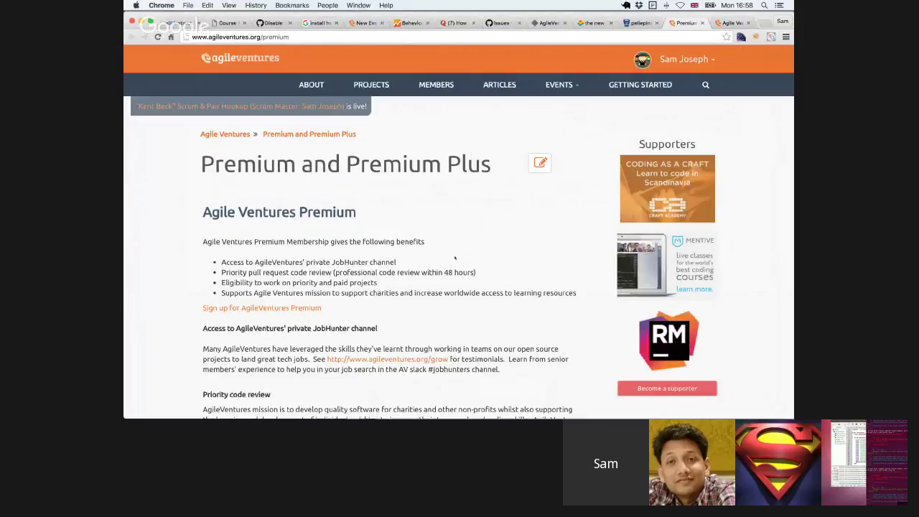
{"action": "key", "text": "super+Tab"}
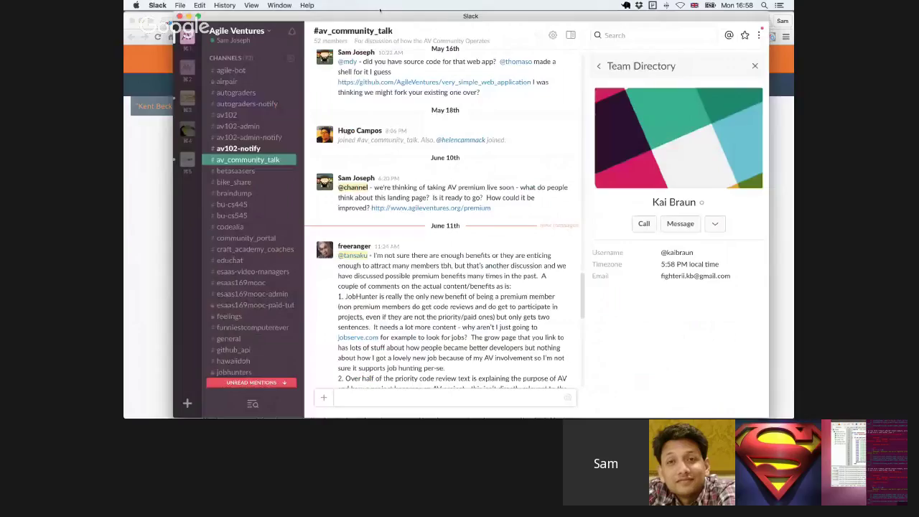
{"action": "key", "text": "super+m"}
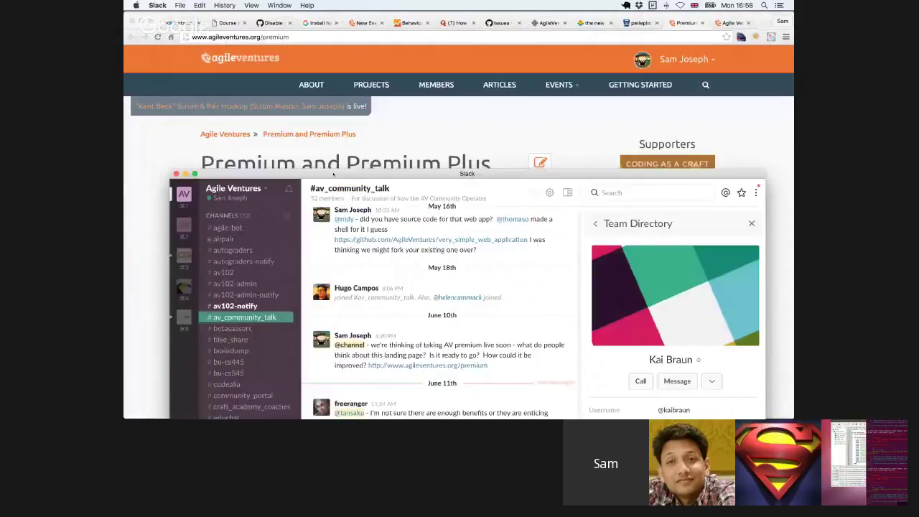
Step: View the WebsiteOne Waffle board in Chrome and return to the Premium and Premium Plus page
{"action": "key", "text": "ctrl+Tab"}
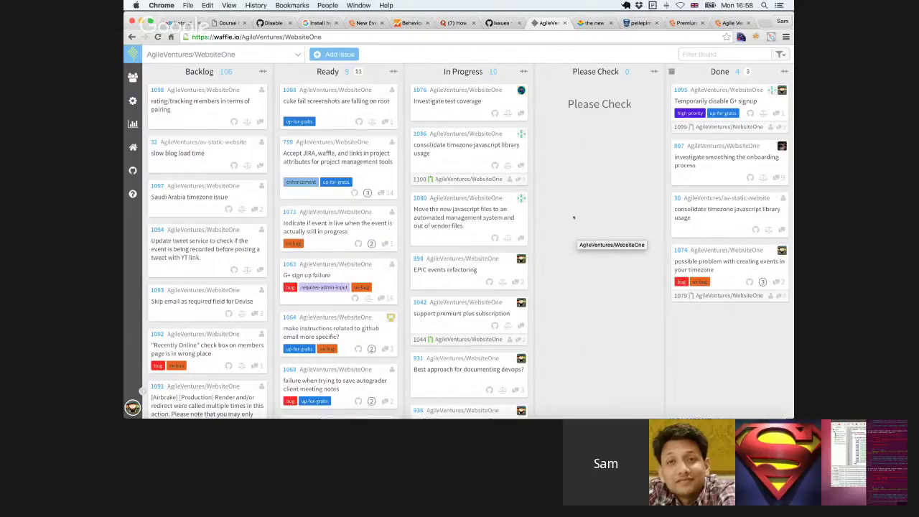
{"action": "key", "text": "super+Tab"}
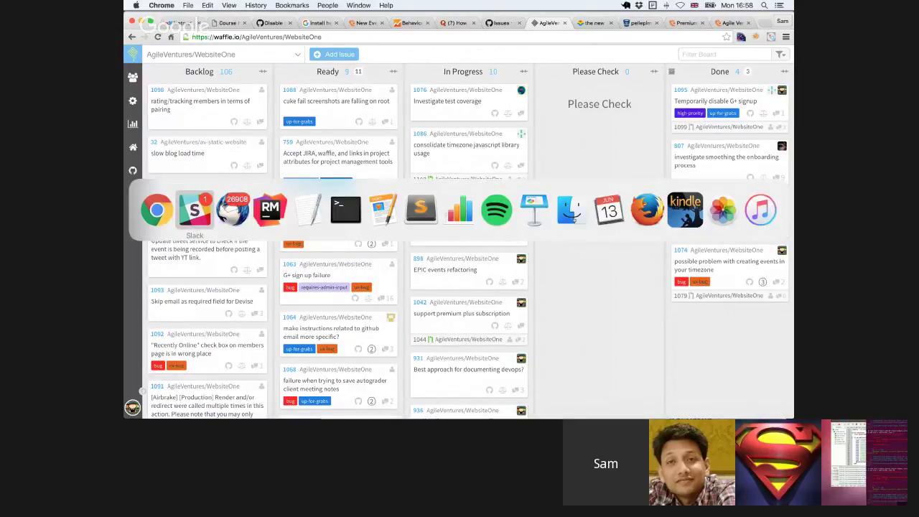
{"action": "key", "text": "super+shift+Tab"}
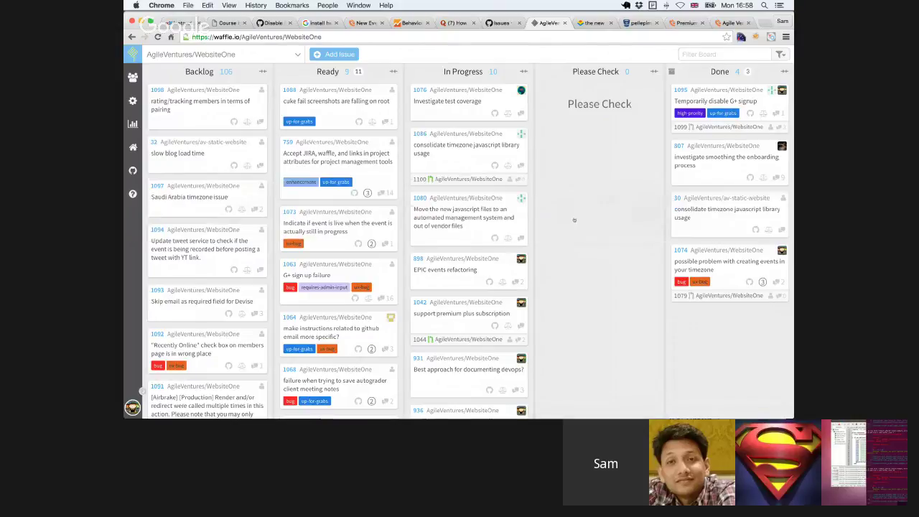
{"action": "left_click", "coordinate": [678, 24]}
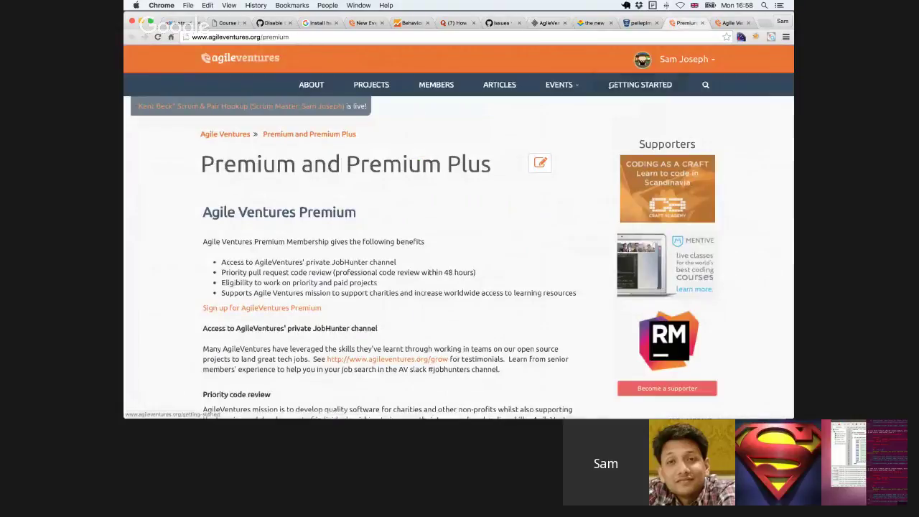
Step: Open the AgileVentures Articles page and skim the article list, returning to its beginning
{"action": "left_click", "coordinate": [500, 85]}
{"action": "scroll", "coordinate": [538, 221], "scroll_direction": "down", "scroll_amount": 1}
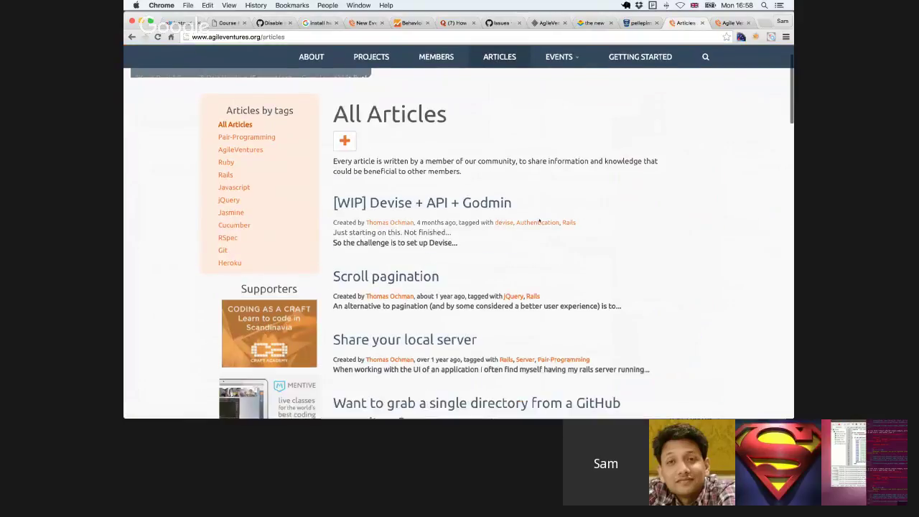
{"action": "scroll", "coordinate": [538, 222], "scroll_direction": "down", "scroll_amount": 20}
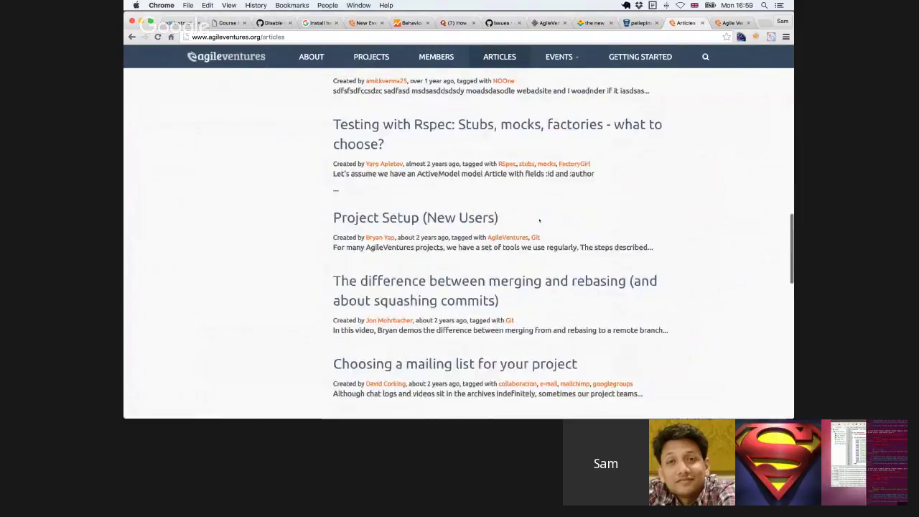
{"action": "scroll", "coordinate": [539, 221], "scroll_direction": "up", "scroll_amount": 3}
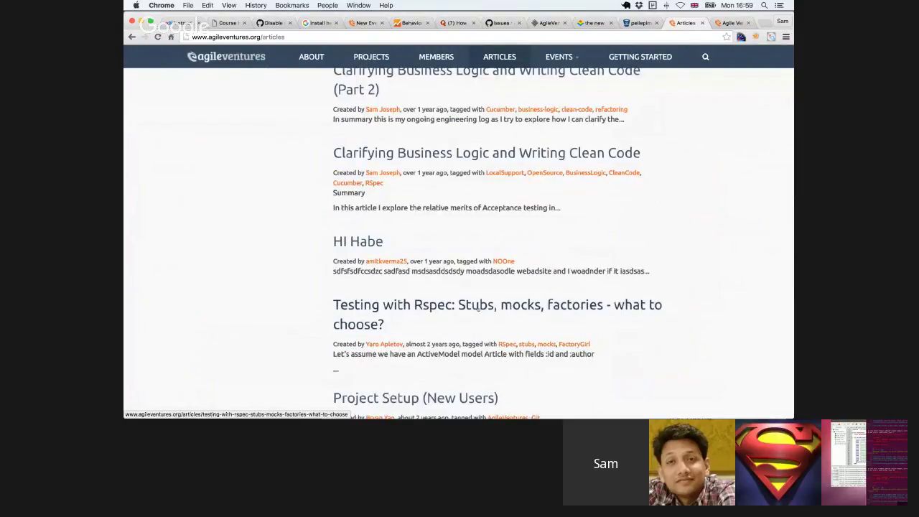
{"action": "scroll", "coordinate": [477, 307], "scroll_direction": "up", "scroll_amount": 5}
{"action": "scroll", "coordinate": [477, 308], "scroll_direction": "up", "scroll_amount": 10}
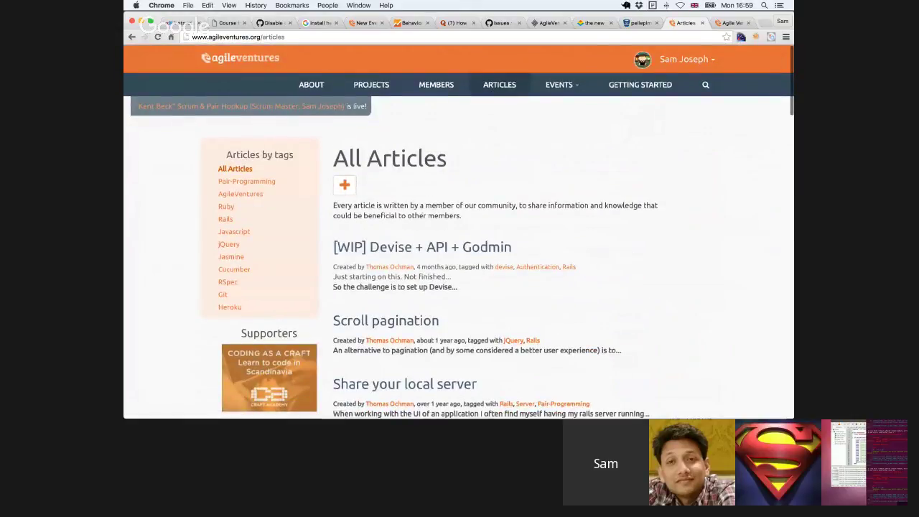
{"action": "scroll", "coordinate": [422, 215], "scroll_direction": "down", "scroll_amount": 2}
{"action": "scroll", "coordinate": [422, 215], "scroll_direction": "down", "scroll_amount": 15}
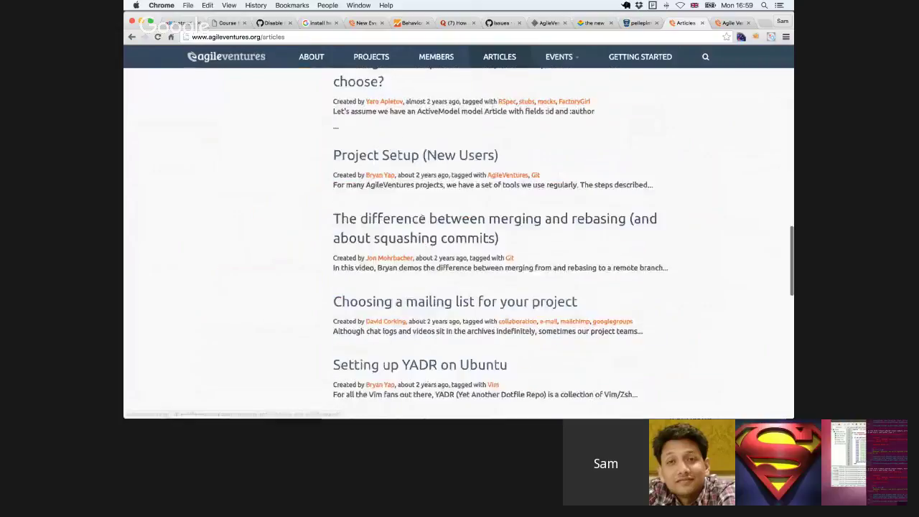
{"action": "scroll", "coordinate": [422, 218], "scroll_direction": "up", "scroll_amount": 5}
{"action": "scroll", "coordinate": [423, 217], "scroll_direction": "up", "scroll_amount": 10}
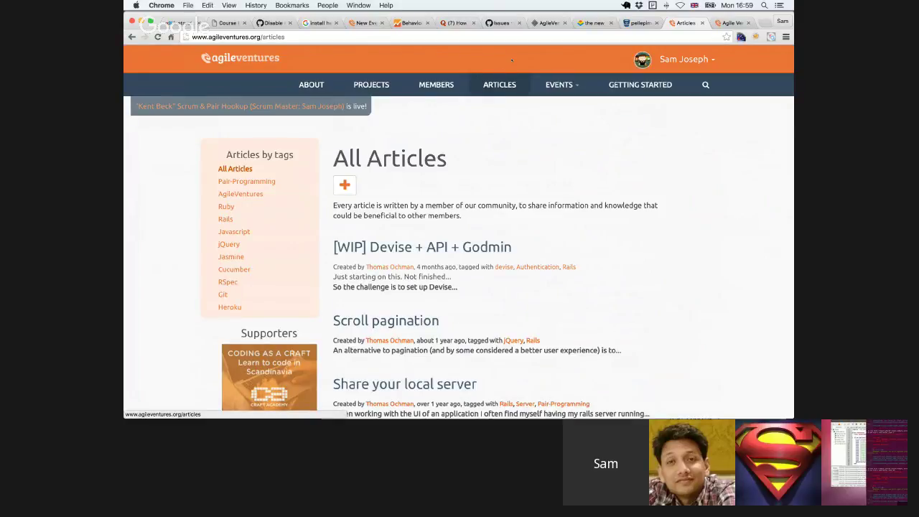
Step: Glance at the showcase site and the "Kent Beck" event's edit form, and return to the Articles page
{"action": "left_click", "coordinate": [728, 23]}
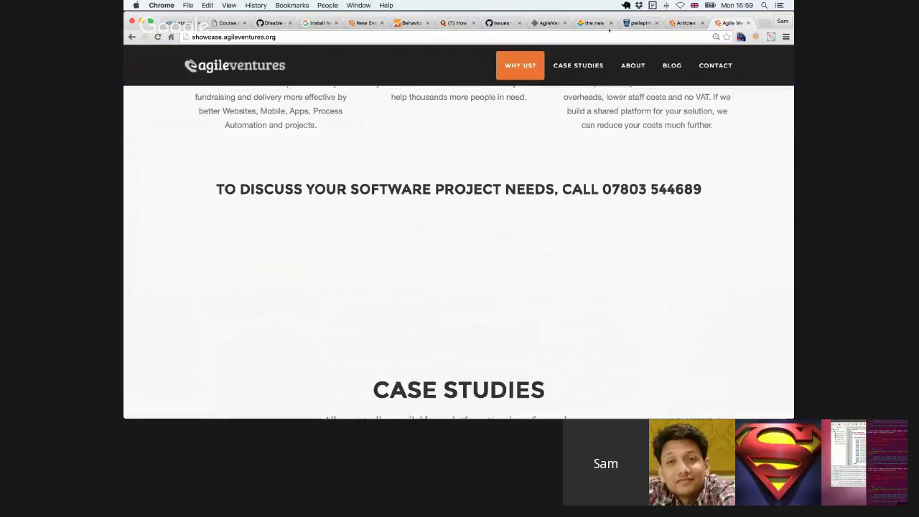
{"action": "left_click", "coordinate": [364, 23]}
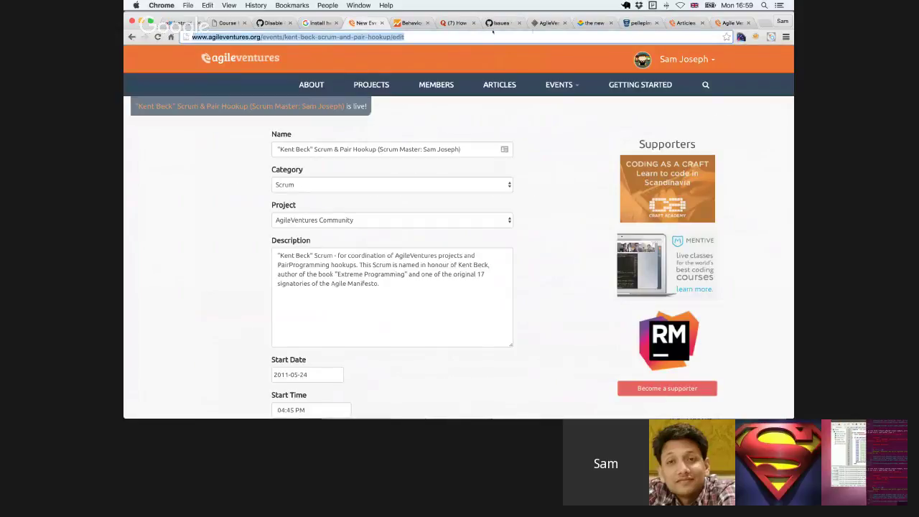
{"action": "left_click", "coordinate": [684, 23]}
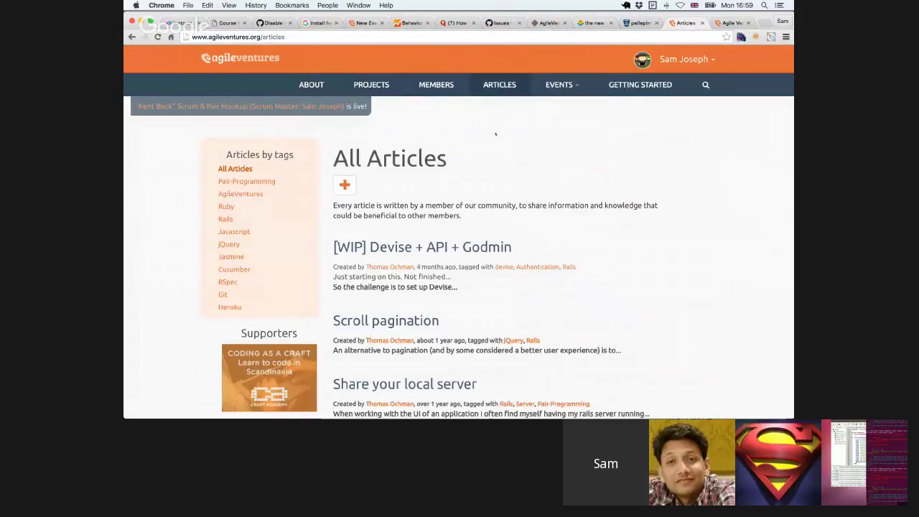
Step: Switch to Slack, open the agileventures.org/premium link from the landing page message, and read the page to its end
{"action": "key", "text": "super+Tab"}
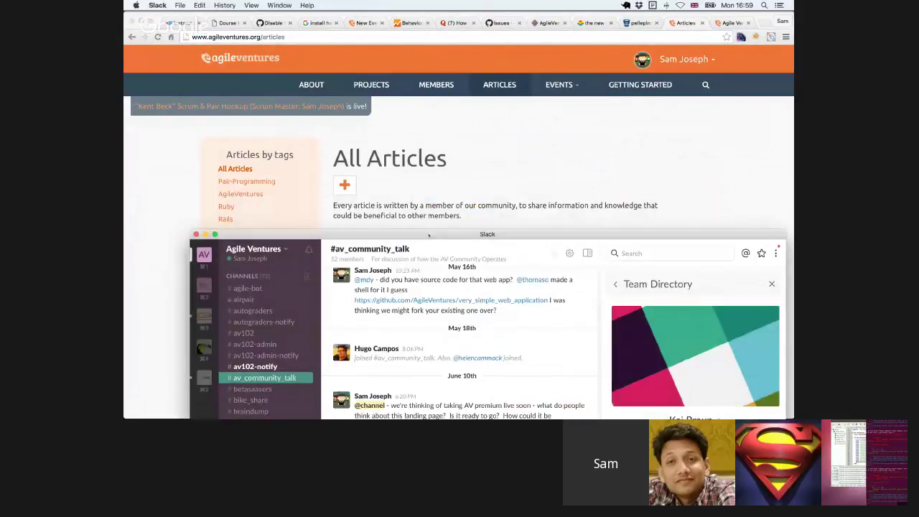
{"action": "left_click_drag", "start_coordinate": [349, 234], "coordinate": [318, 60]}
{"action": "left_click", "coordinate": [423, 255]}
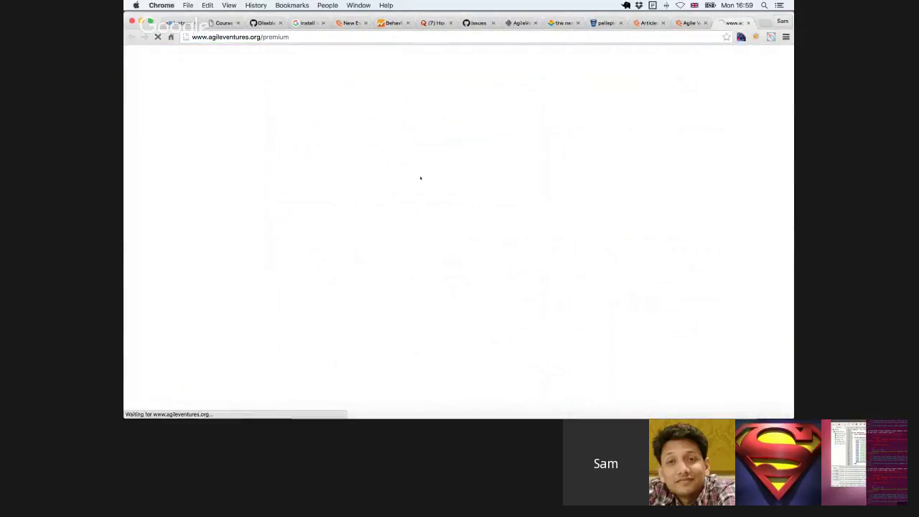
{"action": "scroll", "coordinate": [430, 179], "scroll_direction": "down", "scroll_amount": 5}
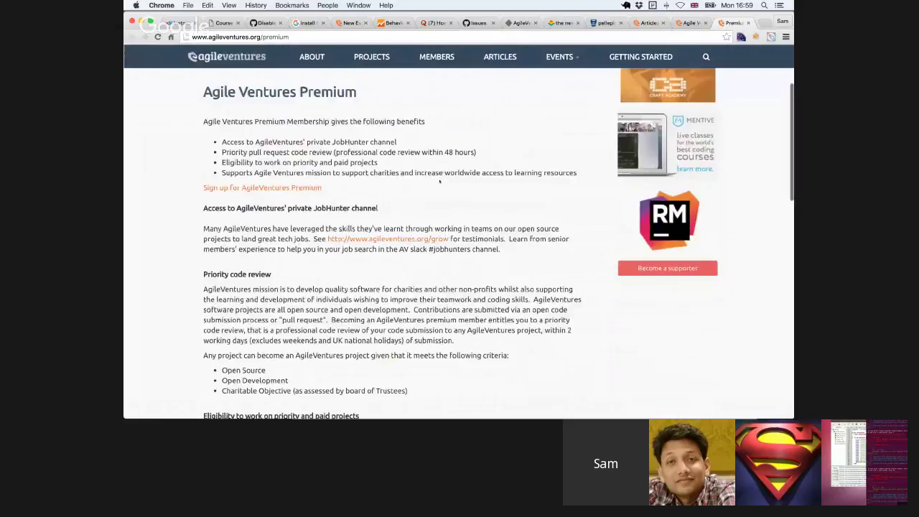
{"action": "scroll", "coordinate": [440, 181], "scroll_direction": "down", "scroll_amount": 5}
{"action": "scroll", "coordinate": [440, 182], "scroll_direction": "down", "scroll_amount": 10}
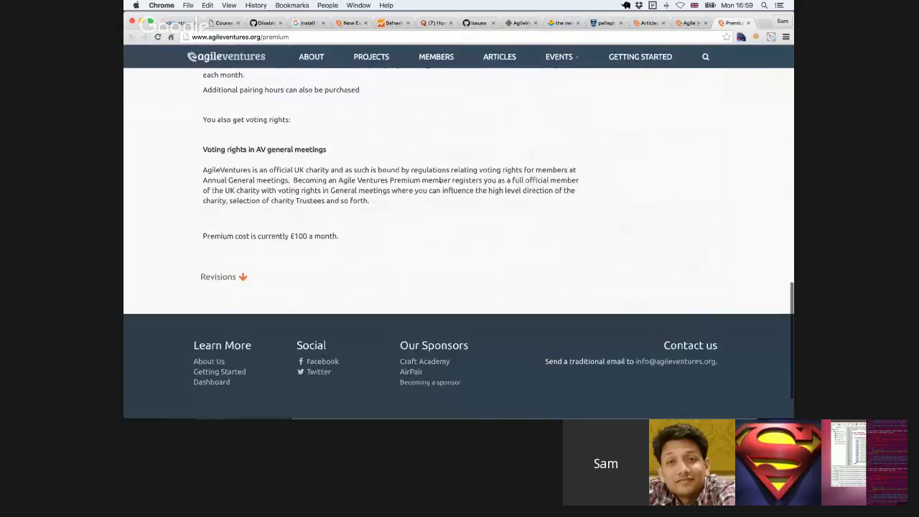
Step: Review the June 11th premium page feedback in Slack and return to Chrome
{"action": "key", "text": "super+Tab"}
{"action": "scroll", "coordinate": [500, 287], "scroll_direction": "down", "scroll_amount": 4}
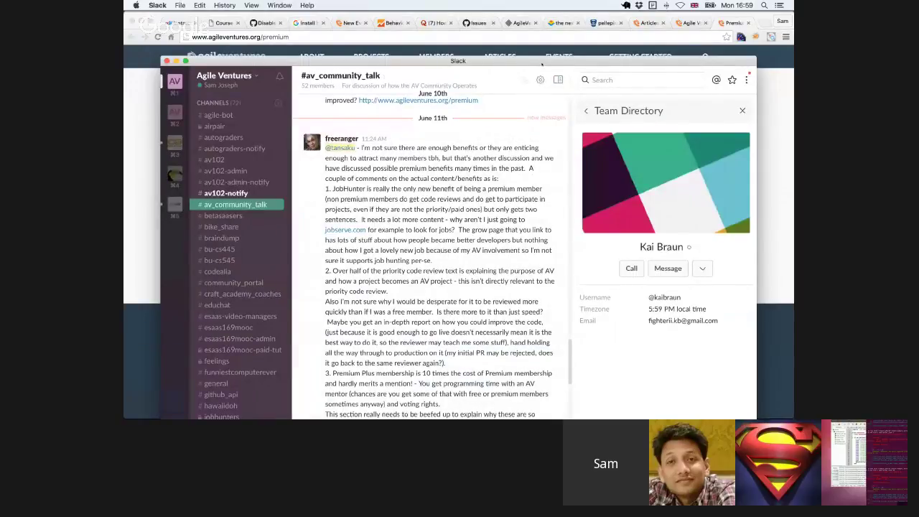
{"action": "key", "text": "super+Tab"}
Step: Return to the WebsiteOne Waffle board and highlight the title of card 1080 about moving the new javascript files
{"action": "left_click", "coordinate": [517, 22]}
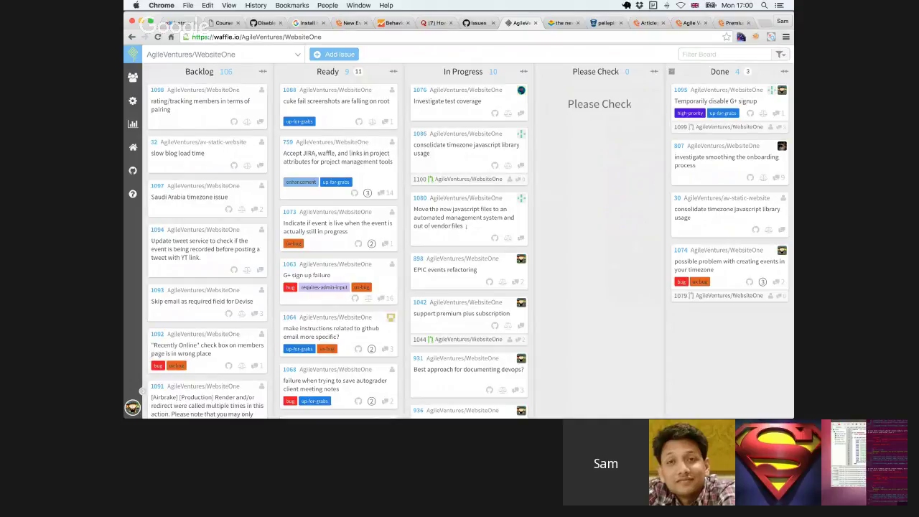
{"action": "left_click_drag", "start_coordinate": [466, 227], "coordinate": [413, 208]}
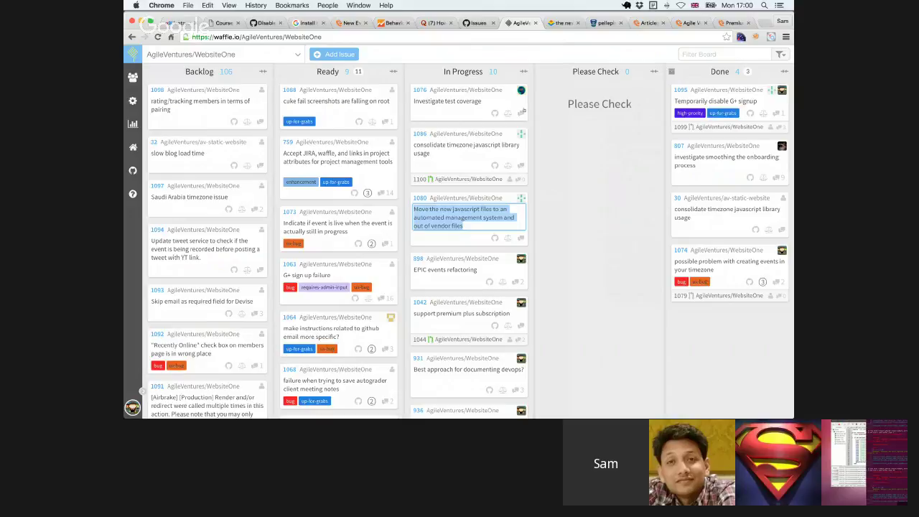
Step: Switch to Terminal and check out the develop branch of the WebsiteOne repository
{"action": "key", "text": "super+Tab"}
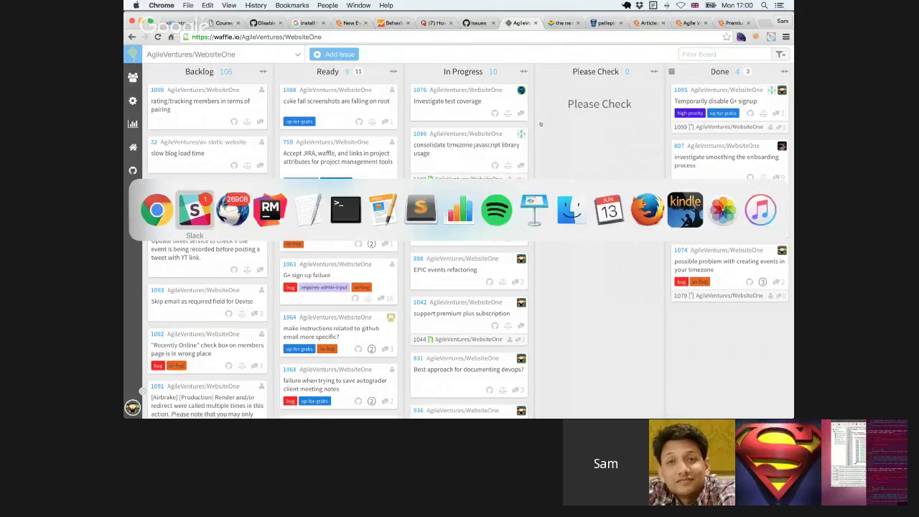
{"action": "key", "text": "super+Tab"}
{"action": "key", "text": "super+Tab"}
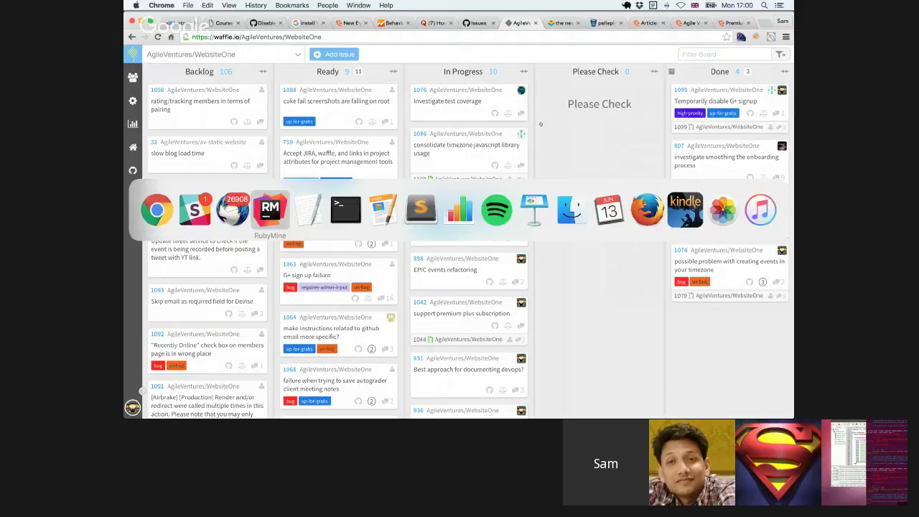
{"action": "key", "text": "super+Tab"}
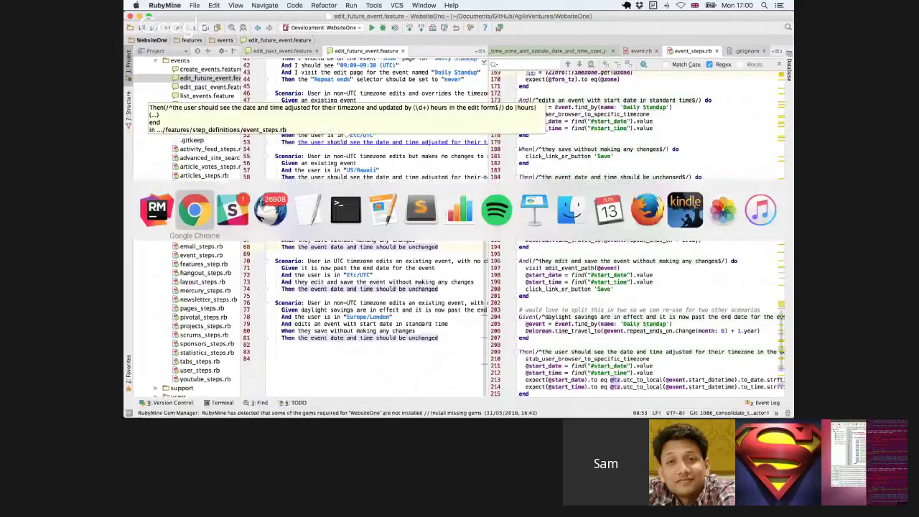
{"action": "key", "text": "super+Tab"}
{"action": "key", "text": "super+Tab"}
{"action": "key", "text": "super+Tab"}
{"action": "key", "text": "super+Tab"}
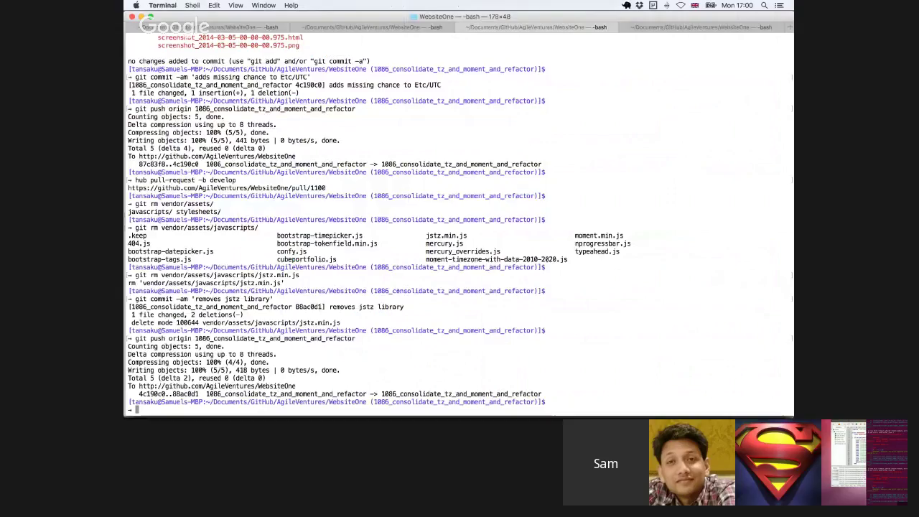
{"action": "type", "text": "git checkout develop"}
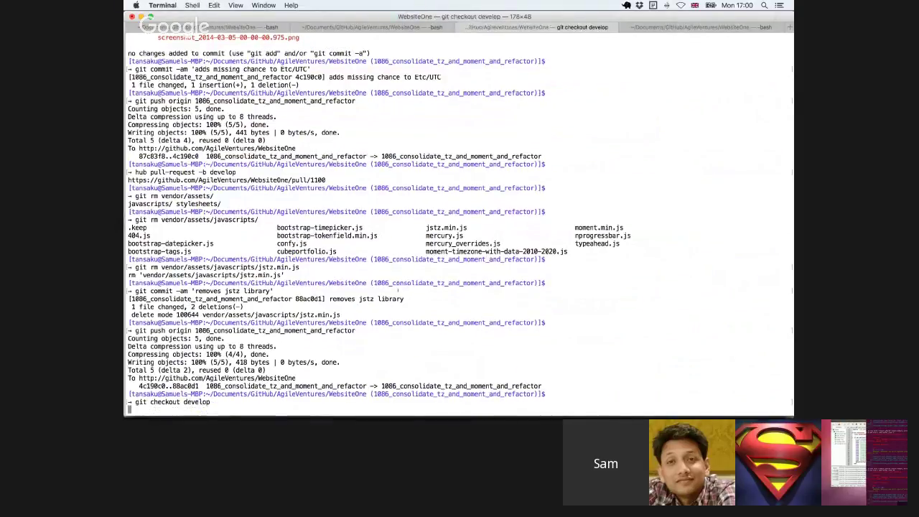
{"action": "key", "text": "Return"}
Step: Pull the latest develop branch from origin
{"action": "type", "text": "git pull p"}
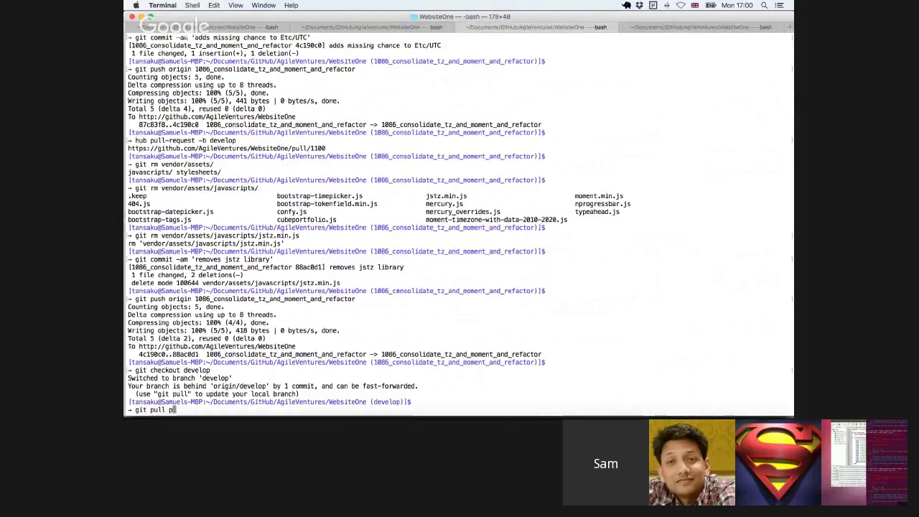
{"action": "key", "text": "BackSpace"}
{"action": "type", "text": "origin develop"}
{"action": "key", "text": "Return"}
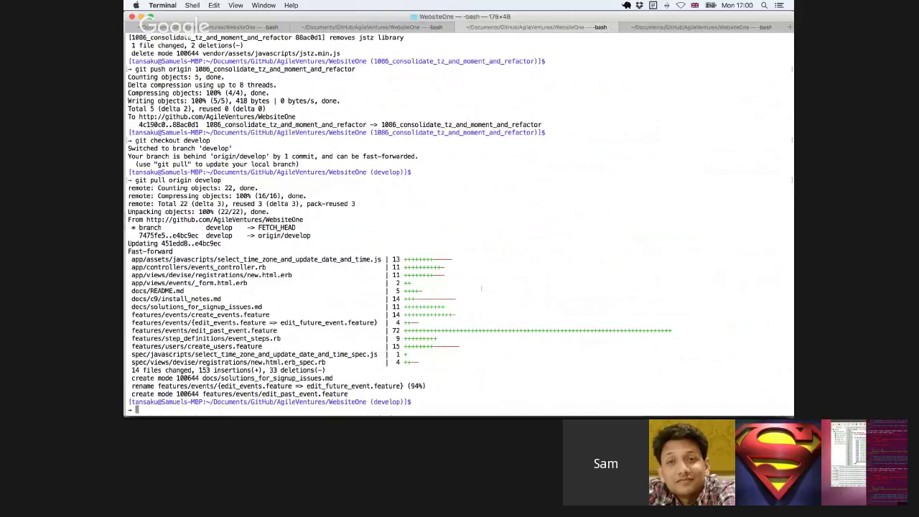
Step: Start a git checkout -b command and look up the cuke fail screenshots issue number on the Waffle board in Chrome
{"action": "type", "text": "git checkout -b"}
{"action": "key", "text": "super+Tab"}
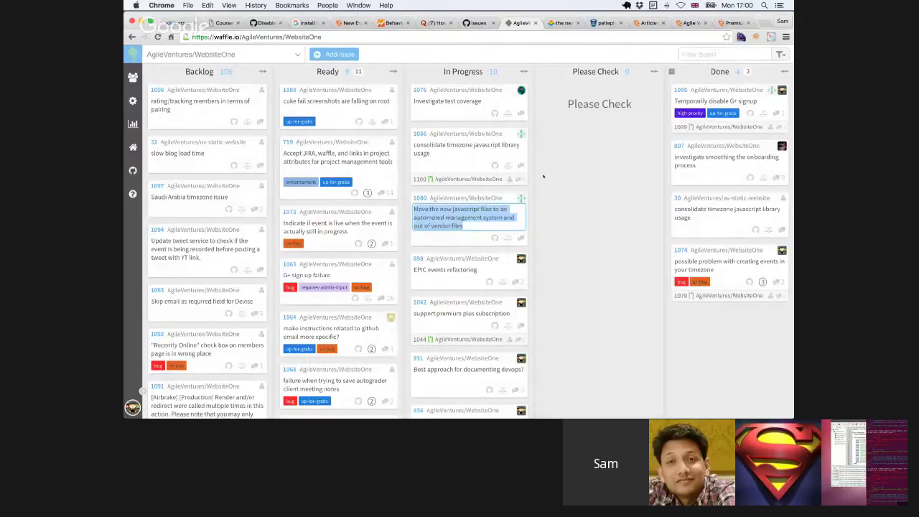
{"action": "left_click", "coordinate": [569, 199]}
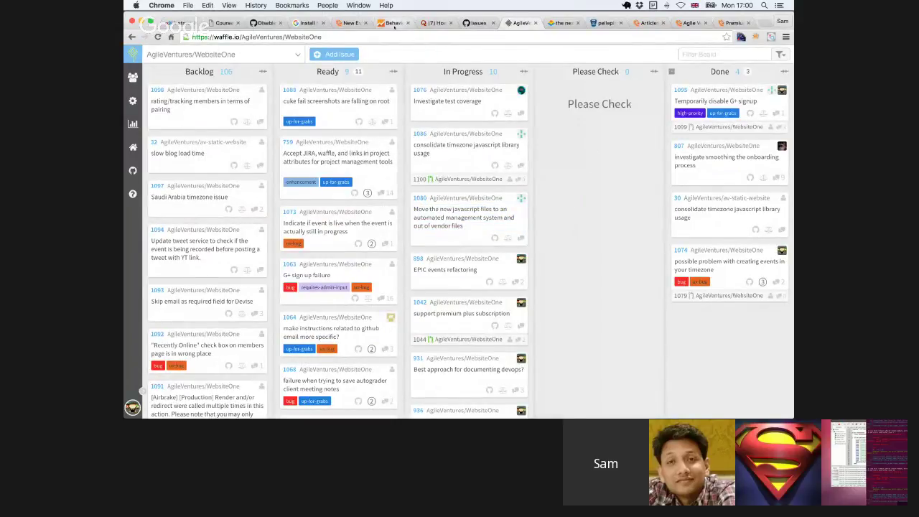
{"action": "left_click", "coordinate": [394, 22]}
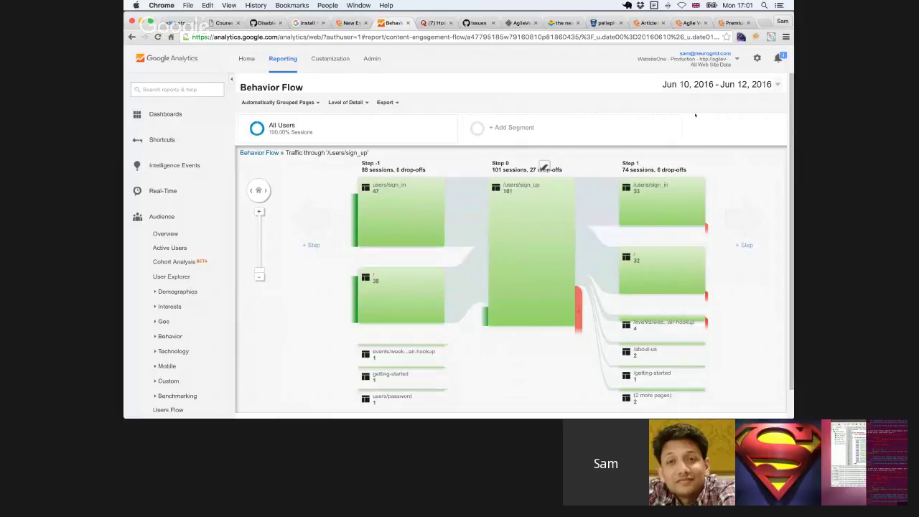
{"action": "key", "text": "super+Tab"}
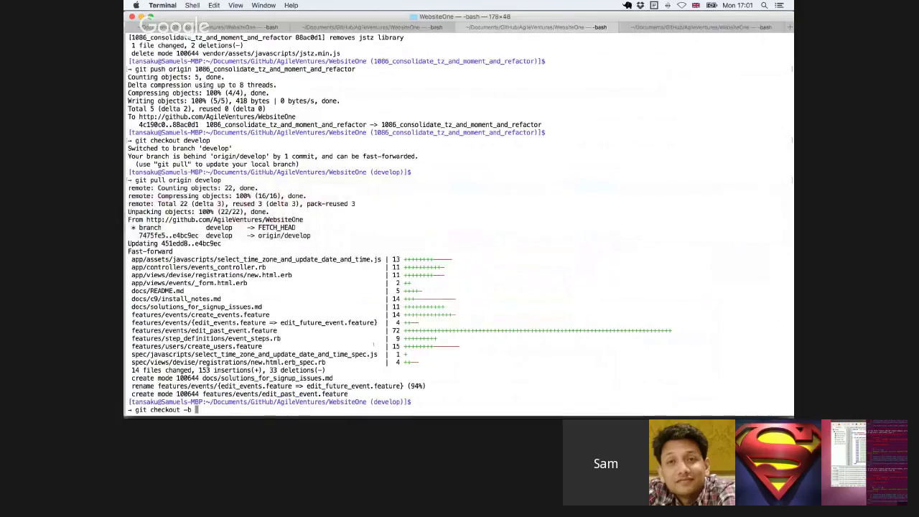
{"action": "key", "text": "super+Tab"}
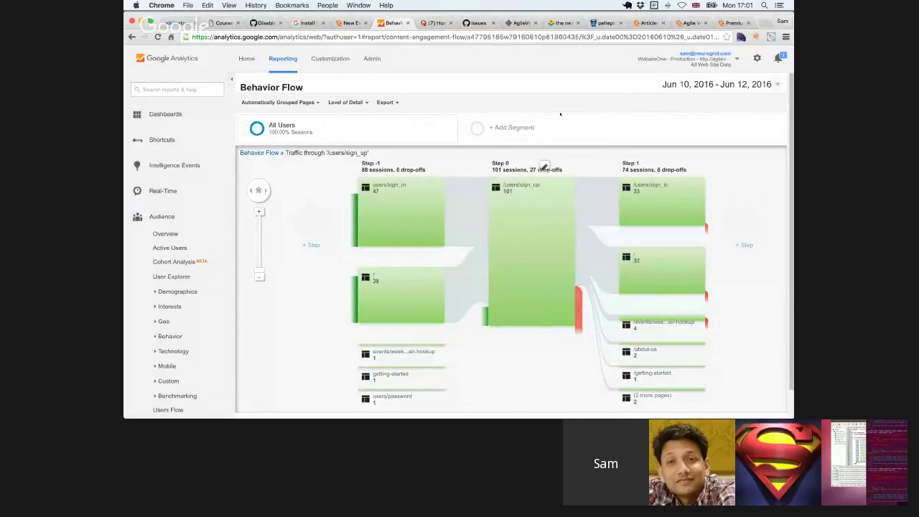
{"action": "key", "text": "super+Tab"}
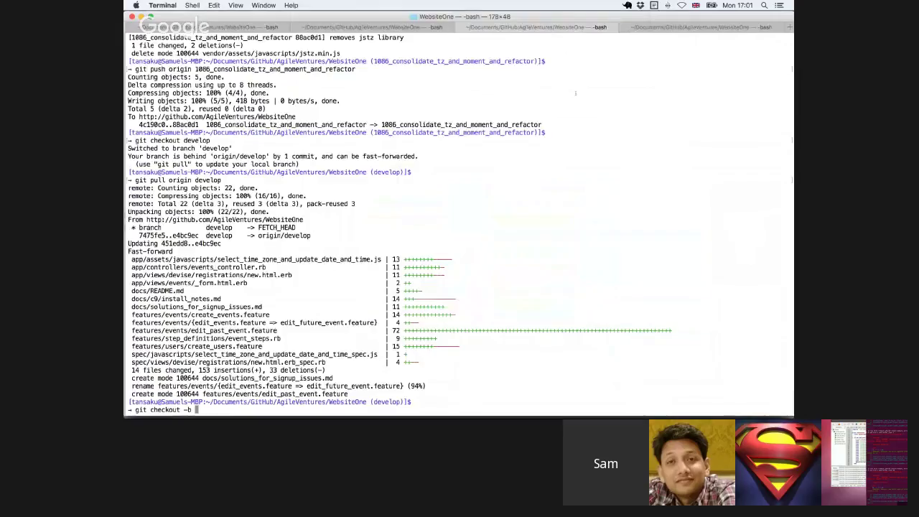
{"action": "key", "text": "super+Tab"}
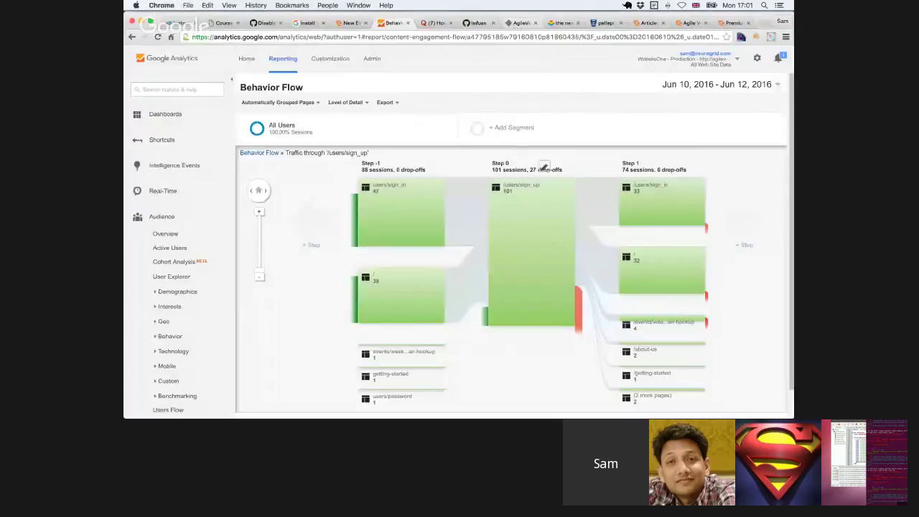
Step: Open the WebsiteOne issues list on GitHub, and in Terminal create the new branch 1088_move_cuke_screenshots_back_to_tmp
{"action": "left_click", "coordinate": [477, 22]}
{"action": "left_click", "coordinate": [274, 113]}
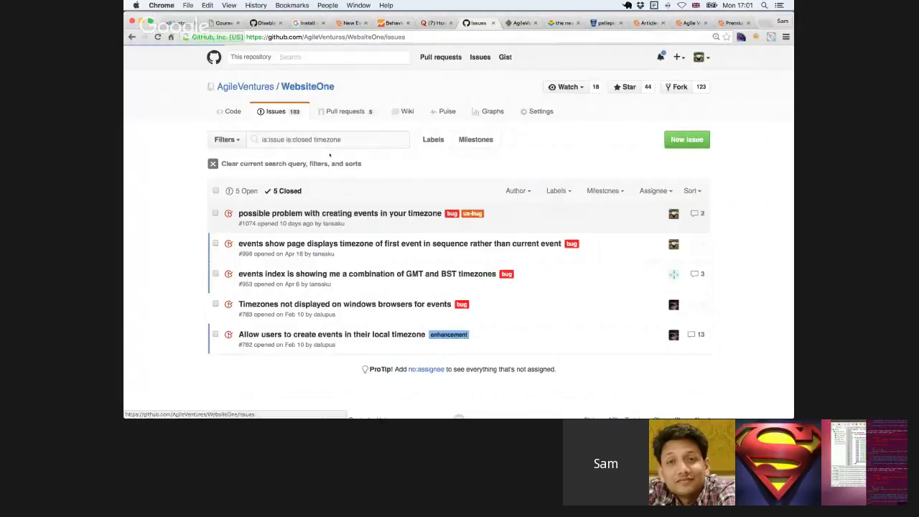
{"action": "key", "text": "super+Tab"}
{"action": "type", "text": "1088_"}
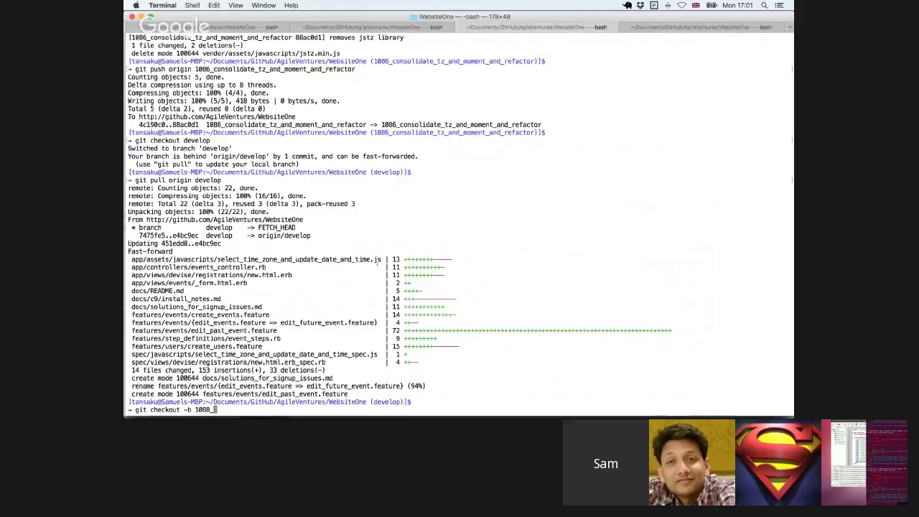
{"action": "type", "text": "move_cuke_screenshots-"}
{"action": "key", "text": "BackSpace"}
{"action": "type", "text": "_back"}
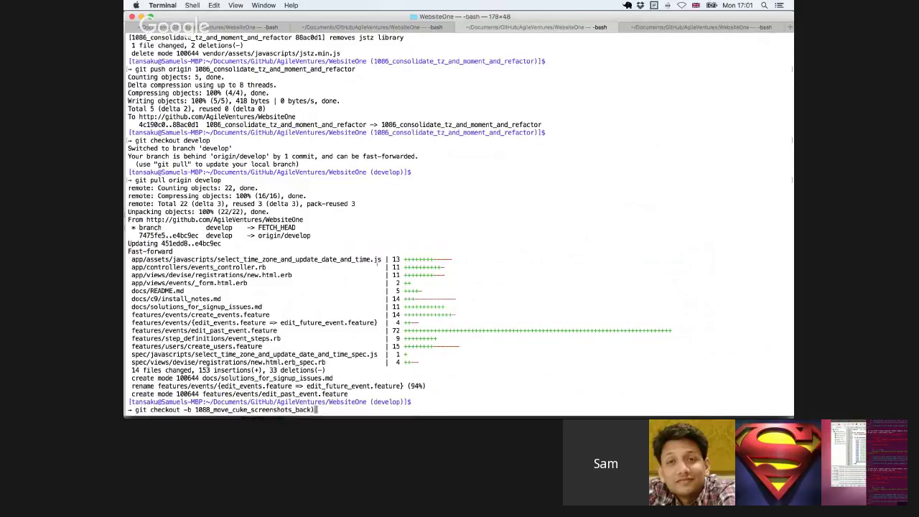
{"action": "type", "text": "_to_tmp"}
{"action": "key", "text": "Return"}
Step: In Chrome, open the "cuke fail screenshots are falling on root" issue and copy the Capybara.save_and_open_page_path = "/file/path" code from its comment
{"action": "key", "text": "super+Tab"}
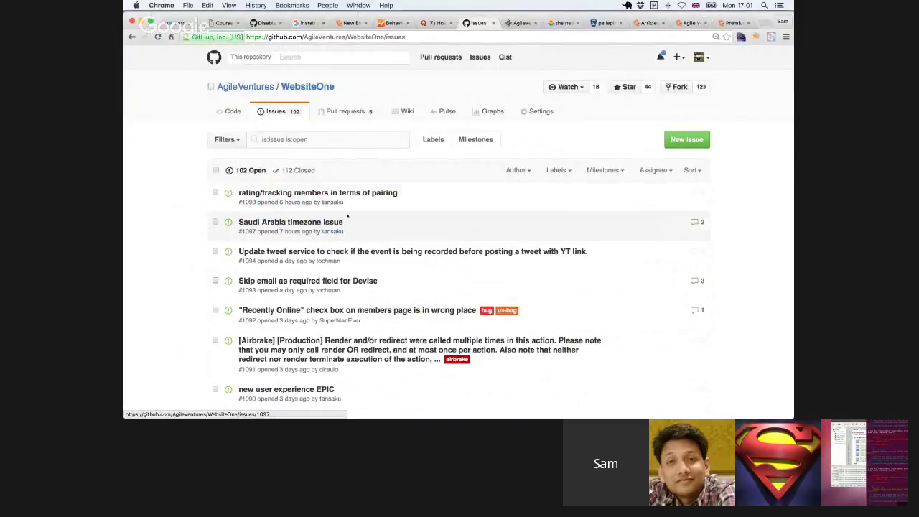
{"action": "scroll", "coordinate": [345, 251], "scroll_direction": "down", "scroll_amount": 5}
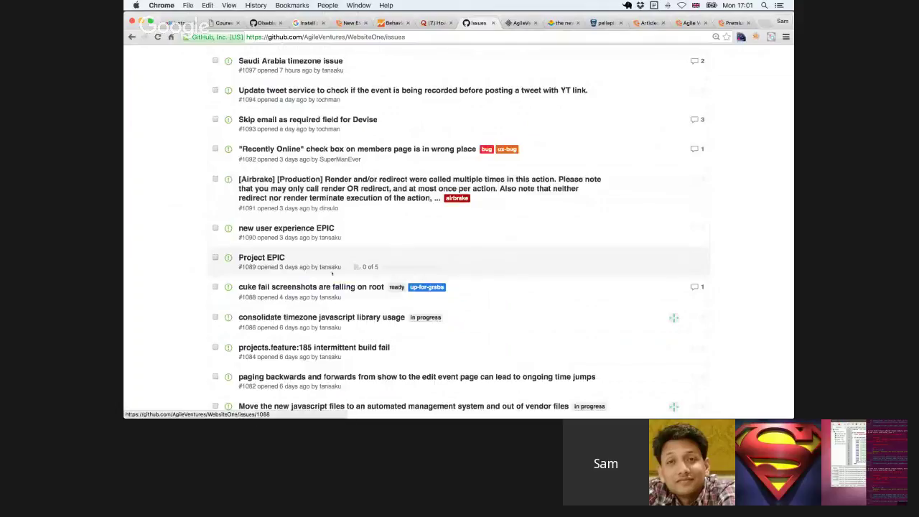
{"action": "left_click", "coordinate": [342, 286]}
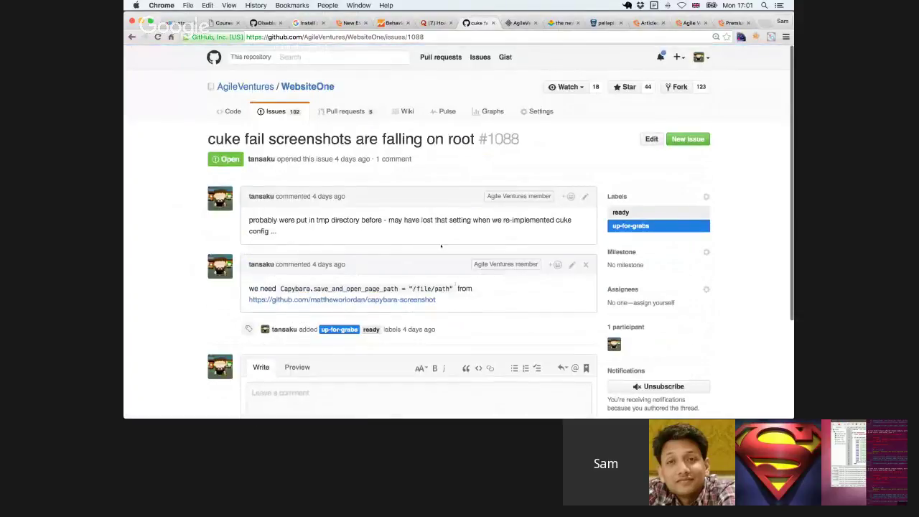
{"action": "scroll", "coordinate": [512, 286], "scroll_direction": "down", "scroll_amount": 1}
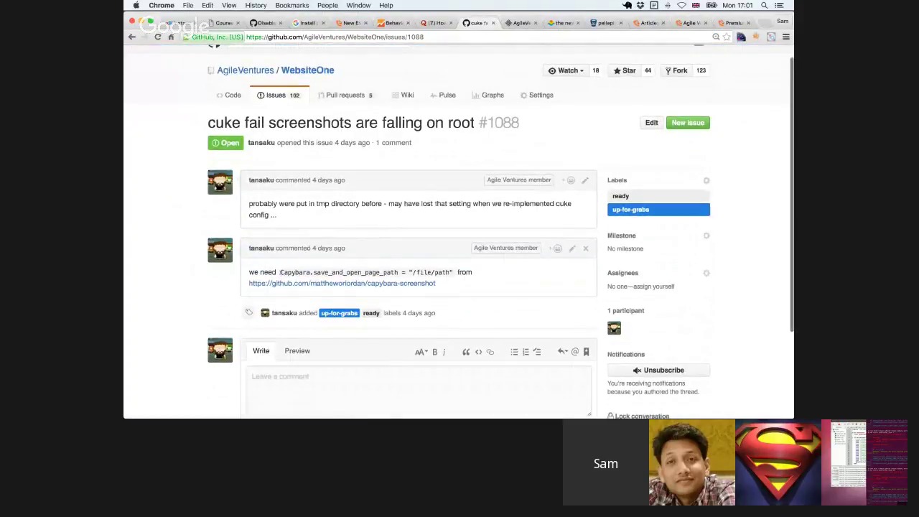
{"action": "left_click_drag", "start_coordinate": [280, 273], "coordinate": [455, 272]}
{"action": "key", "text": "super+c"}
Step: Switch to RubyMine and open capybara.rb from the features/support folder
{"action": "key", "text": "super+Tab"}
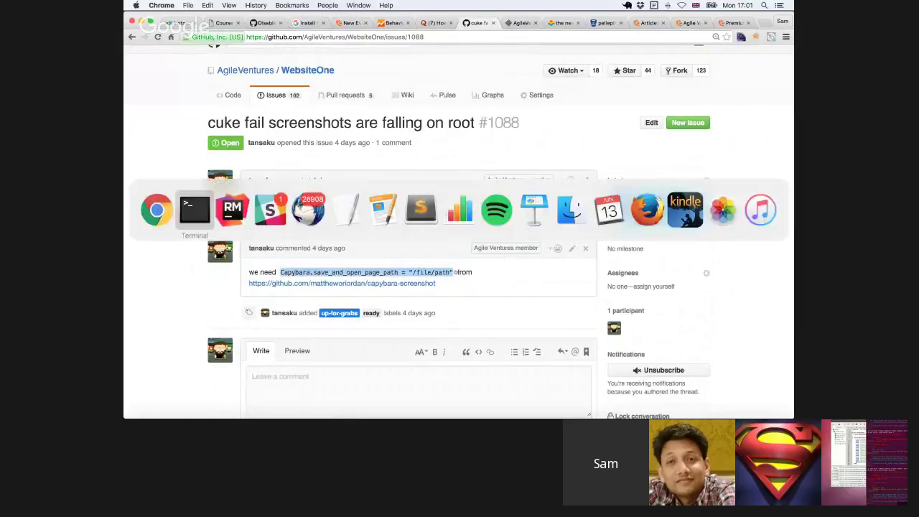
{"action": "key", "text": "super+Tab"}
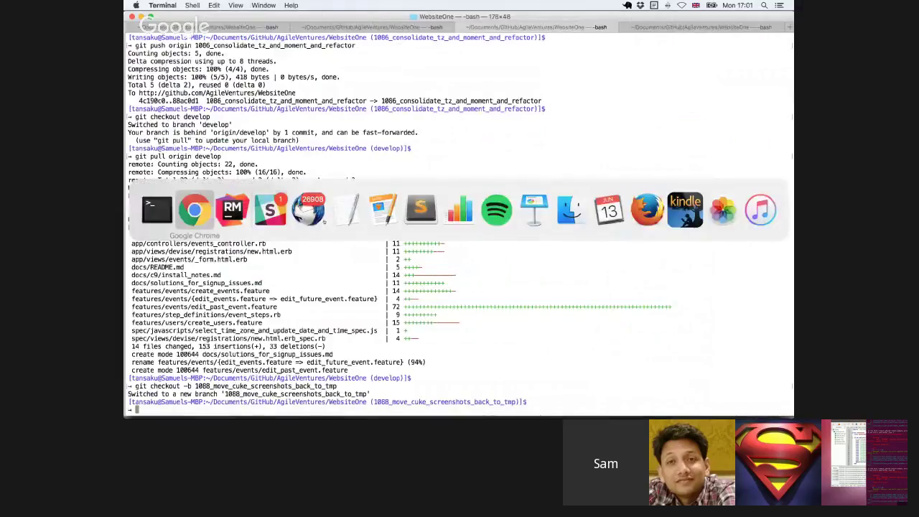
{"action": "key", "text": "super+Tab"}
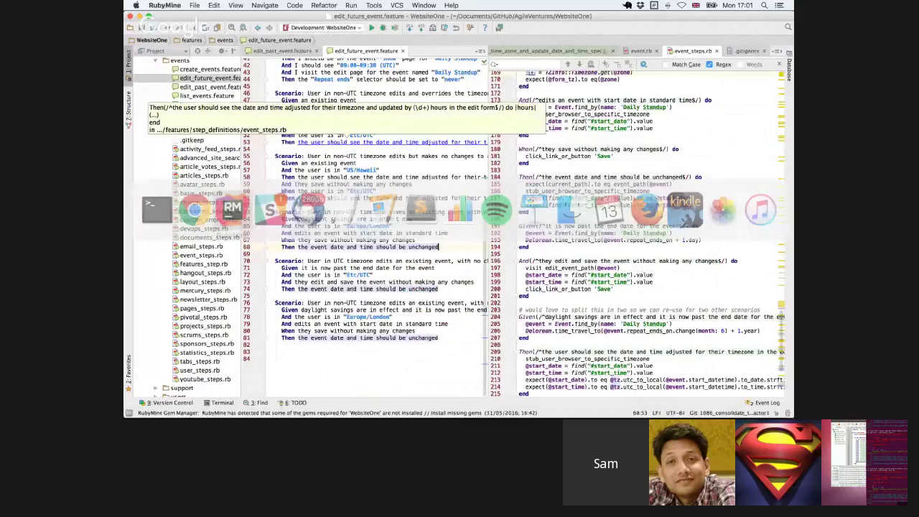
{"action": "left_click", "coordinate": [155, 132]}
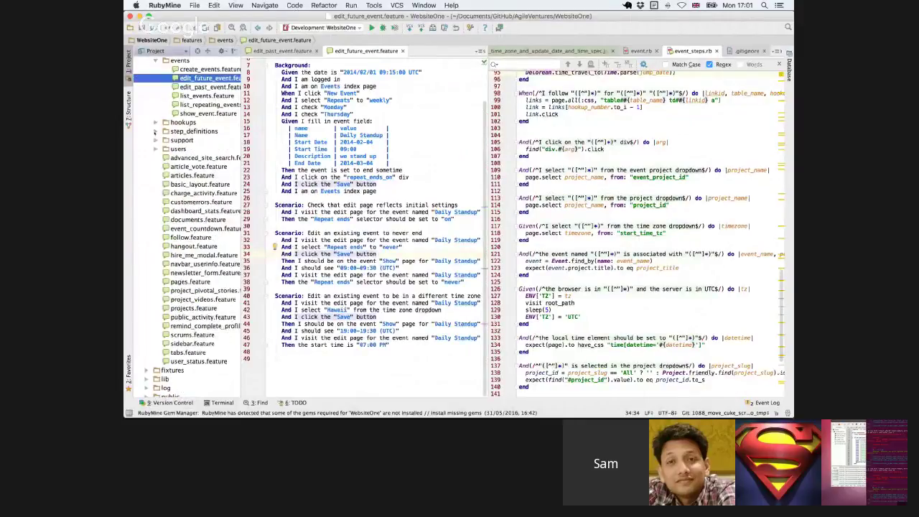
{"action": "left_click", "coordinate": [155, 140]}
{"action": "double_click", "coordinate": [192, 158]}
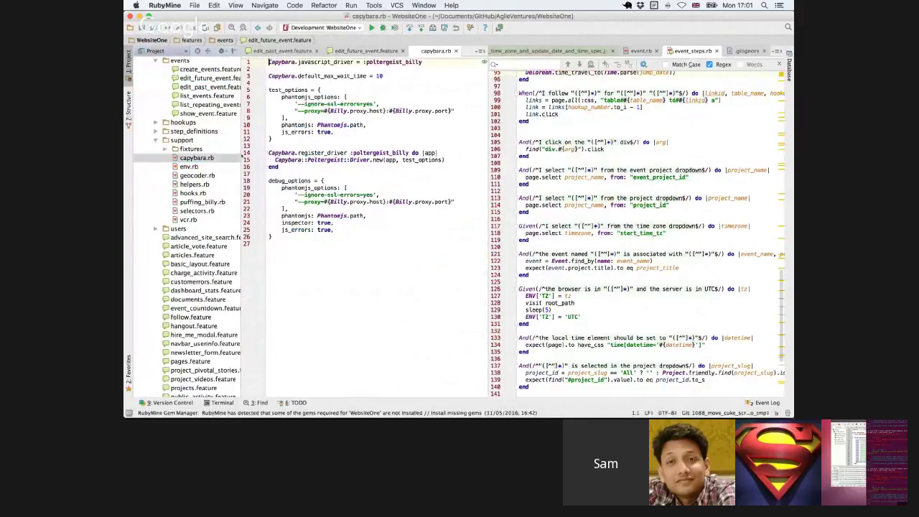
Step: Paste the copied save_and_open_page_path setting on a new line at the end of capybara.rb
{"action": "left_click", "coordinate": [319, 242]}
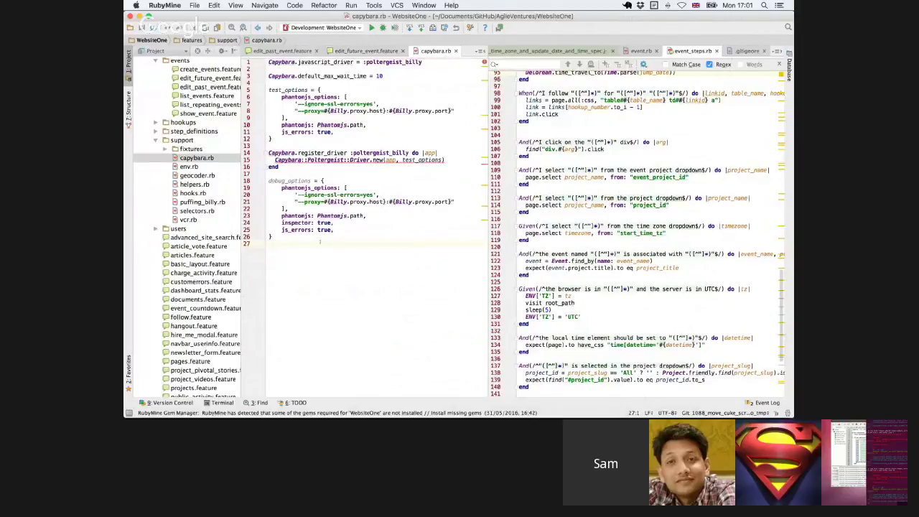
{"action": "key", "text": "Return"}
{"action": "key", "text": "super+v"}
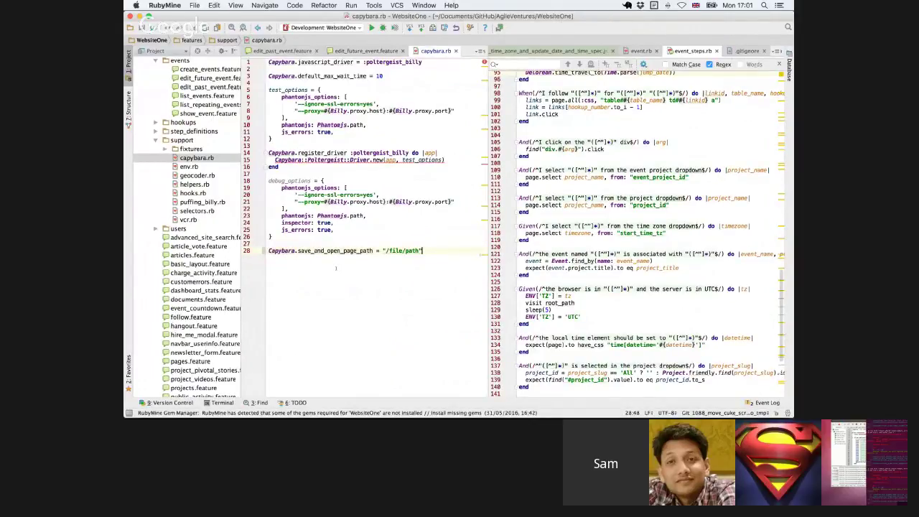
Step: List the project's root folder in Terminal, and in RubyMine set Capybara.save_and_open_page_path to "tmp"
{"action": "left_click_drag", "start_coordinate": [389, 251], "coordinate": [417, 251]}
{"action": "key", "text": "super+Tab"}
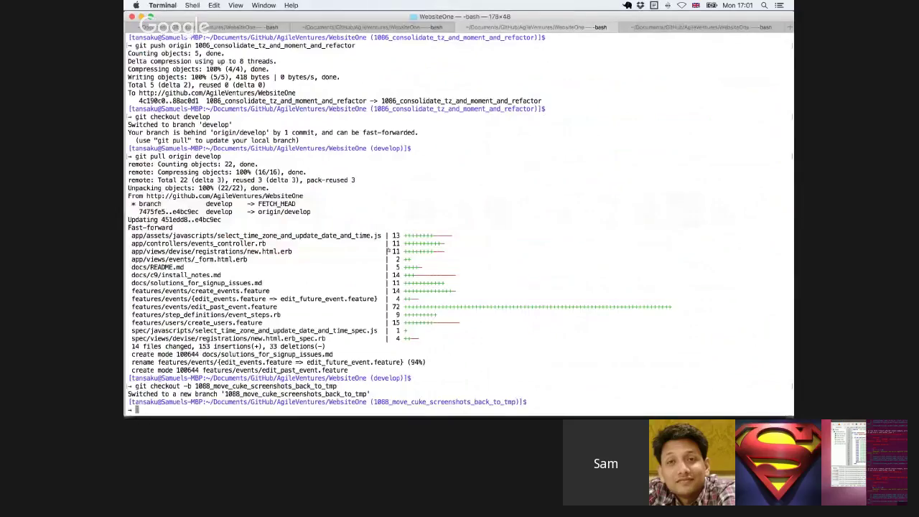
{"action": "type", "text": "ls"}
{"action": "key", "text": "Return"}
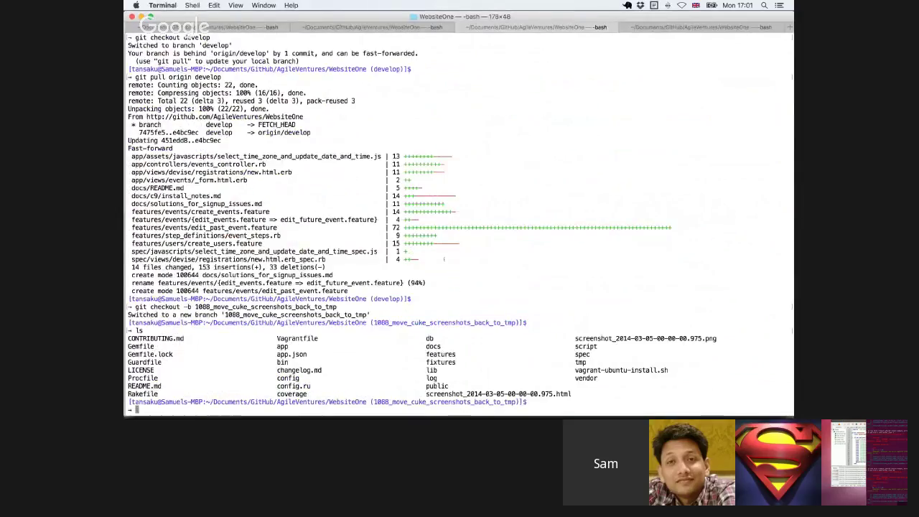
{"action": "key", "text": "super+Tab"}
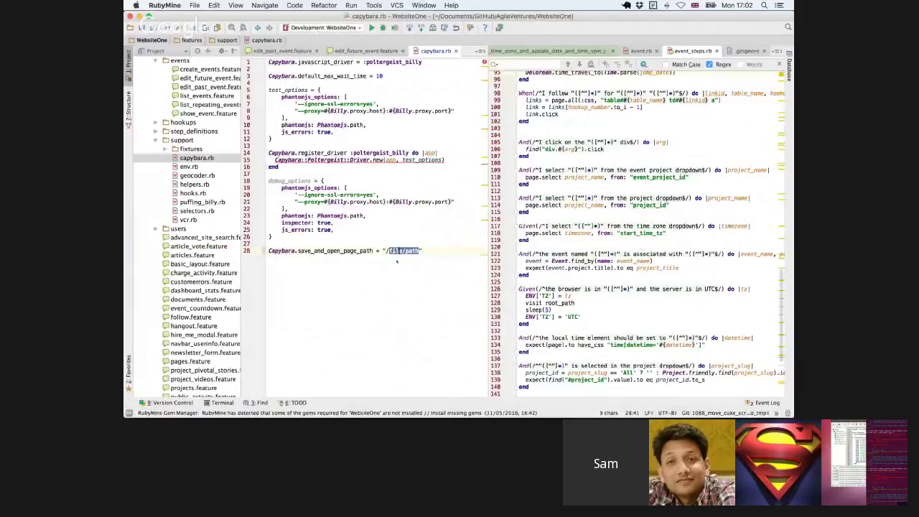
{"action": "left_click_drag", "start_coordinate": [385, 250], "coordinate": [416, 251]}
{"action": "type", "text": "tmp"}
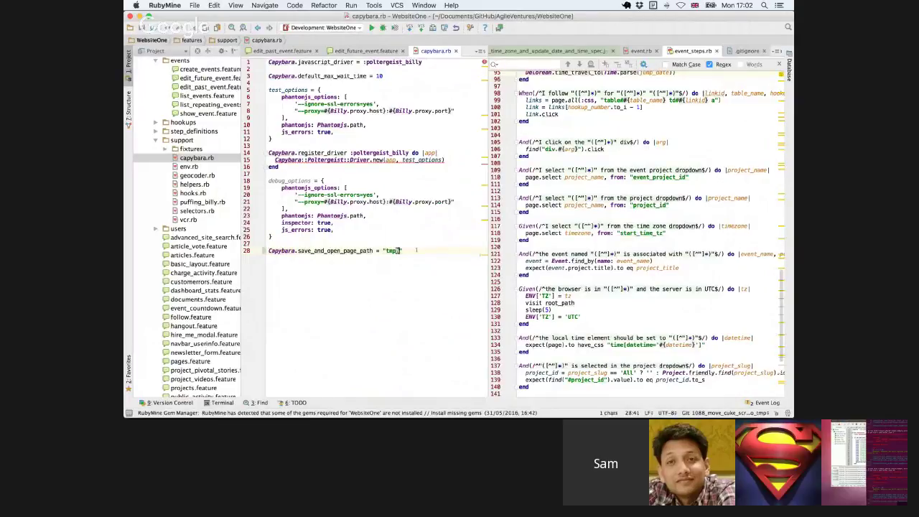
{"action": "key", "text": "Right"}
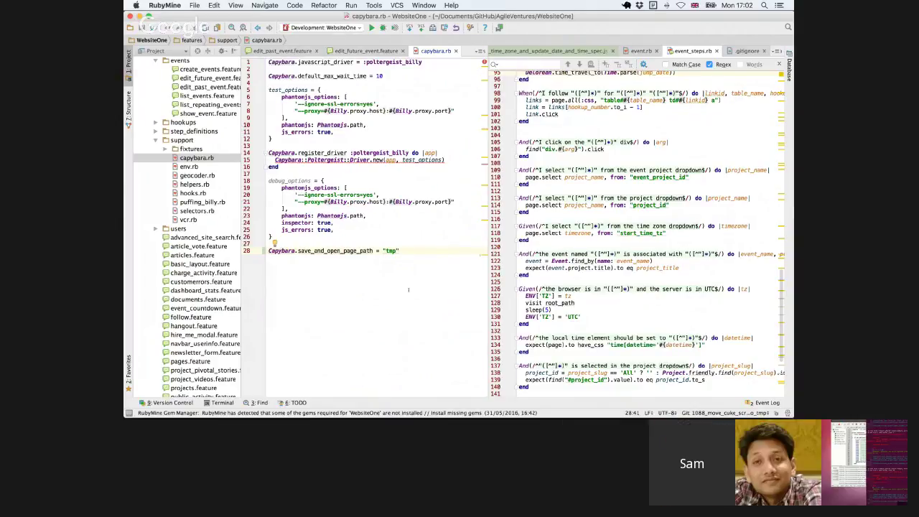
Step: Change the Capybara.save_and_open_page_path value on the last line of capybara.rb to 'tmp/capybara', using single quotes
{"action": "left_click", "coordinate": [352, 251]}
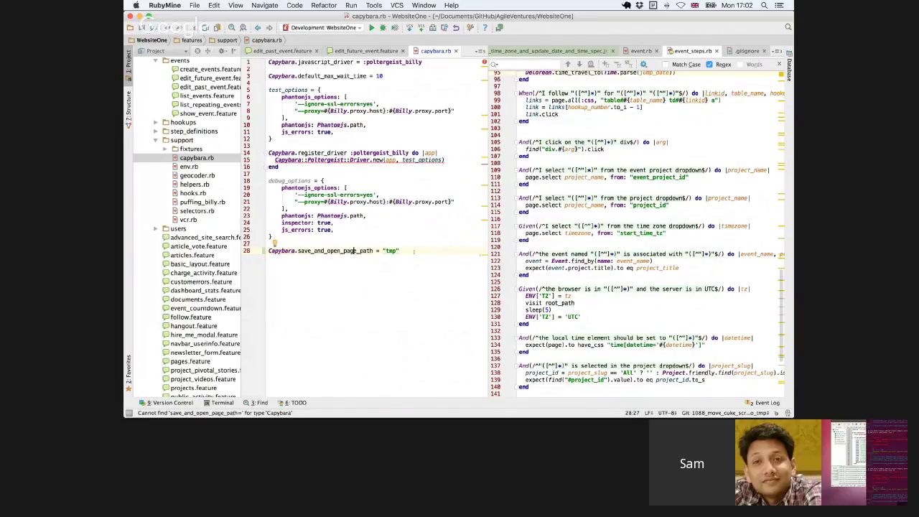
{"action": "left_click", "coordinate": [407, 249]}
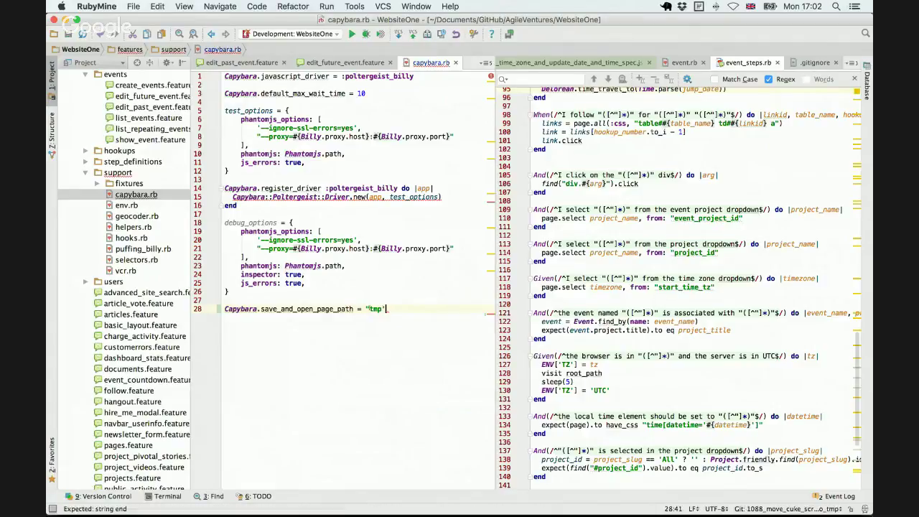
{"action": "left_click", "coordinate": [366, 308]}
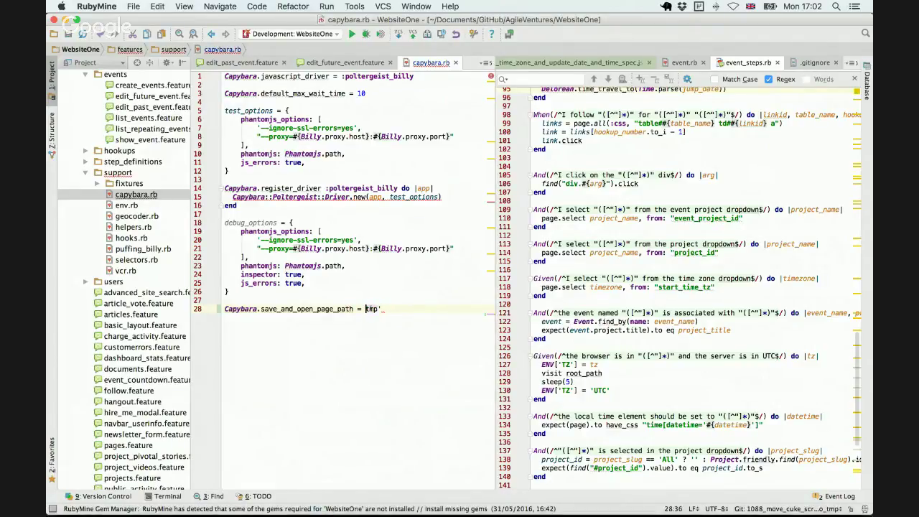
{"action": "type", "text": "'/"}
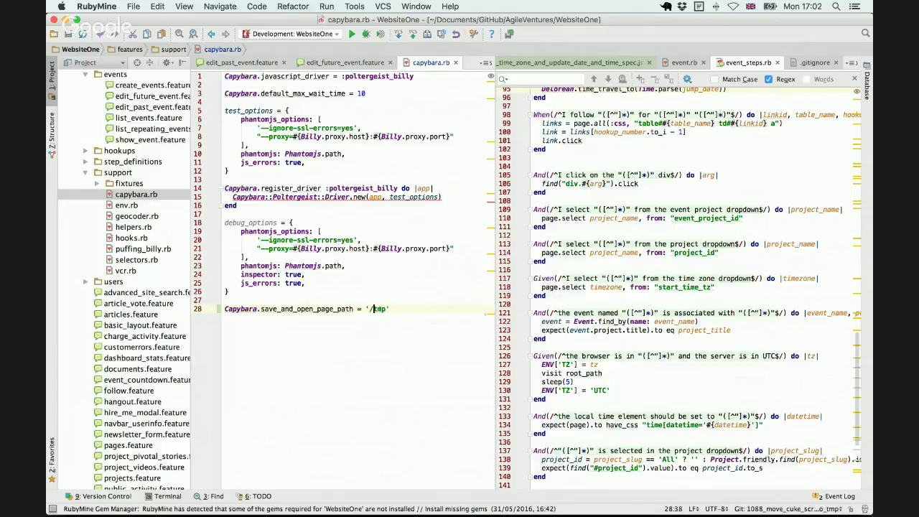
{"action": "key", "text": "Right"}
{"action": "key", "text": "Right"}
{"action": "key", "text": "Right"}
{"action": "key", "text": "Delete"}
{"action": "type", "text": "/ca"}
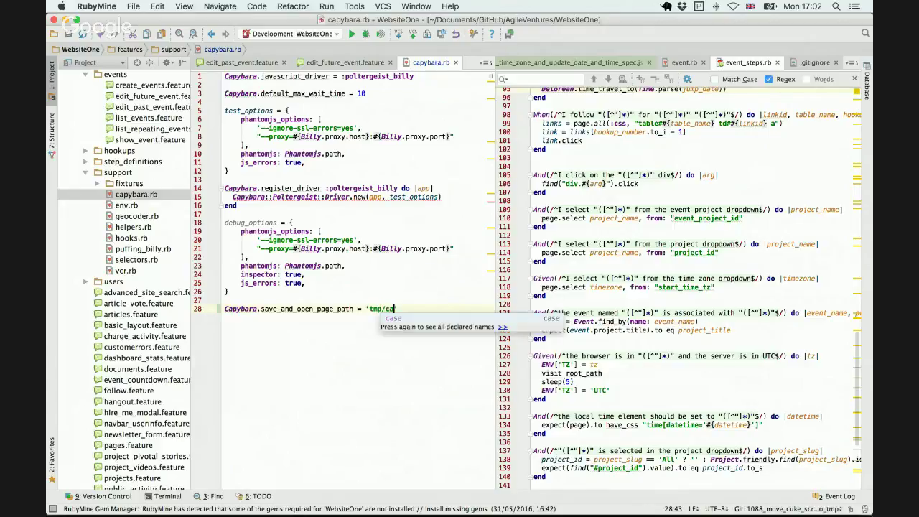
{"action": "type", "text": "pybara"}
{"action": "key", "text": "super+Tab"}
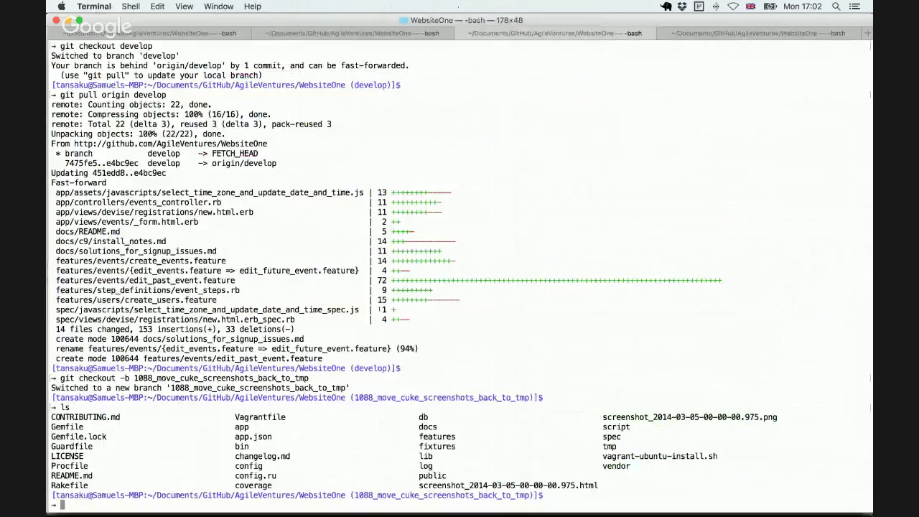
{"action": "key", "text": "super+Tab"}
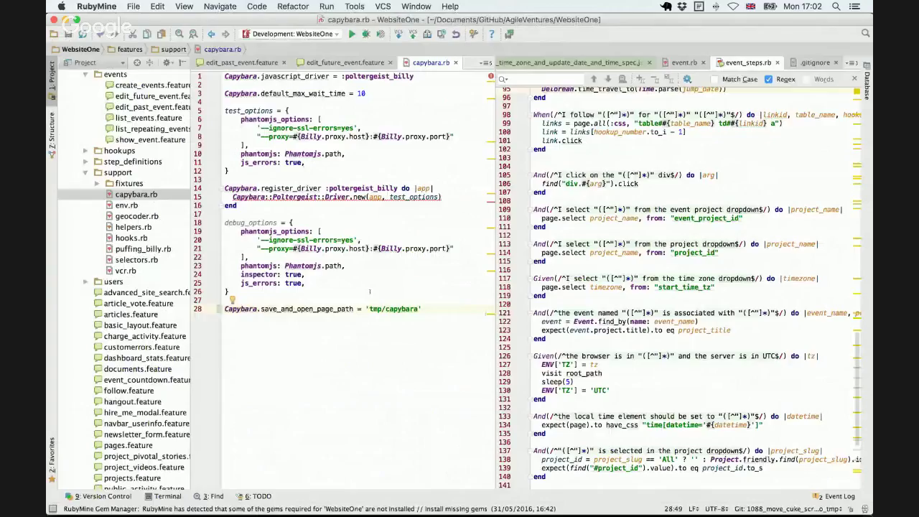
{"action": "left_click", "coordinate": [290, 311]}
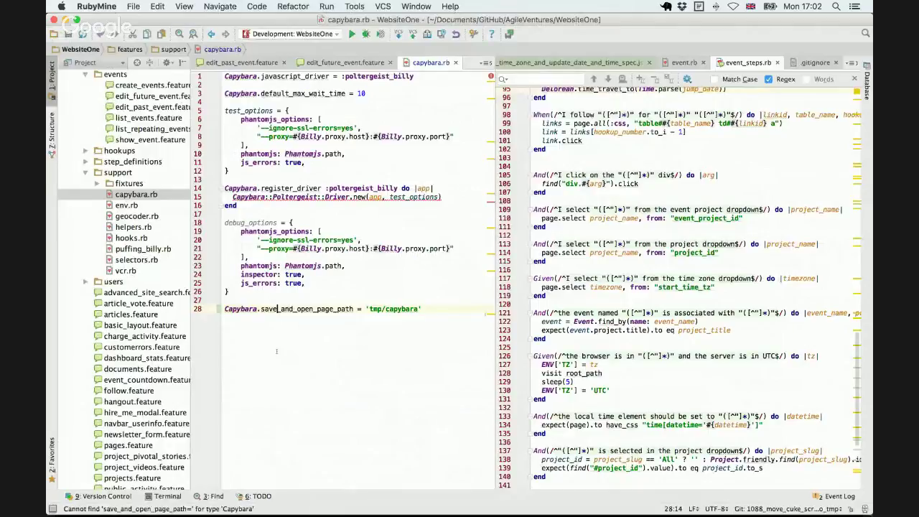
Step: Switch to Terminal and check the branch's git status with the gst alias
{"action": "key", "text": "super+Tab"}
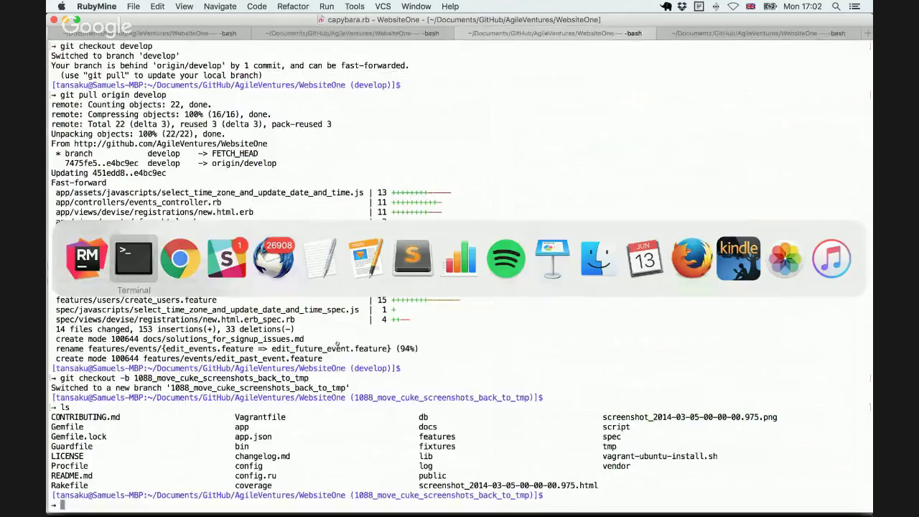
{"action": "type", "text": "gst"}
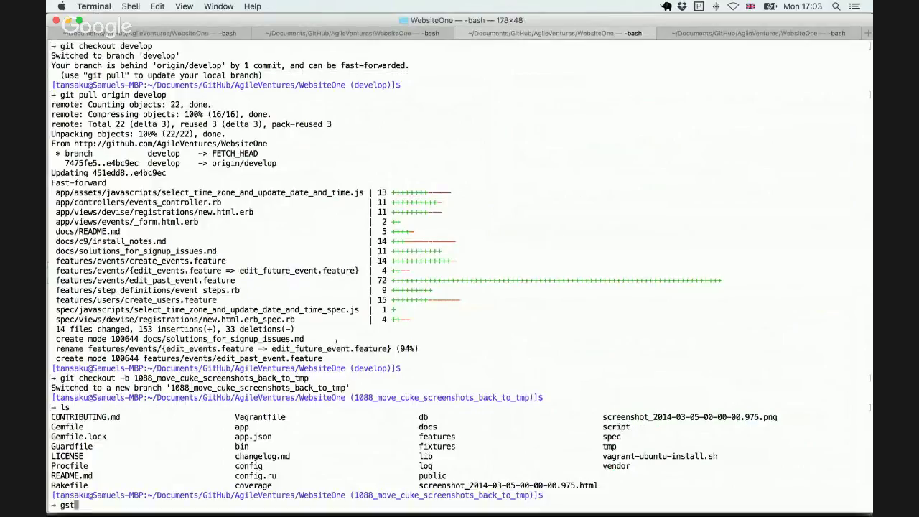
{"action": "key", "text": "Return"}
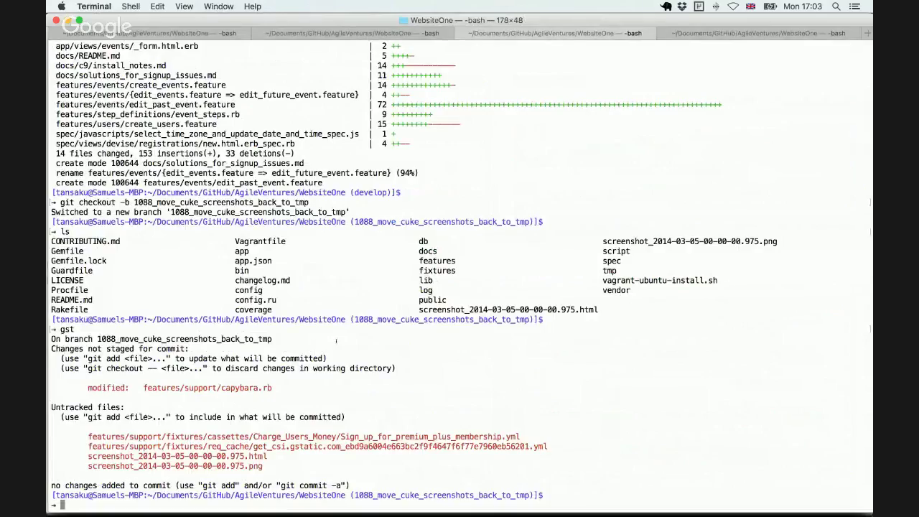
Step: Run the project's Cucumber features in Terminal with the bec alias
{"action": "key", "text": "super+Tab"}
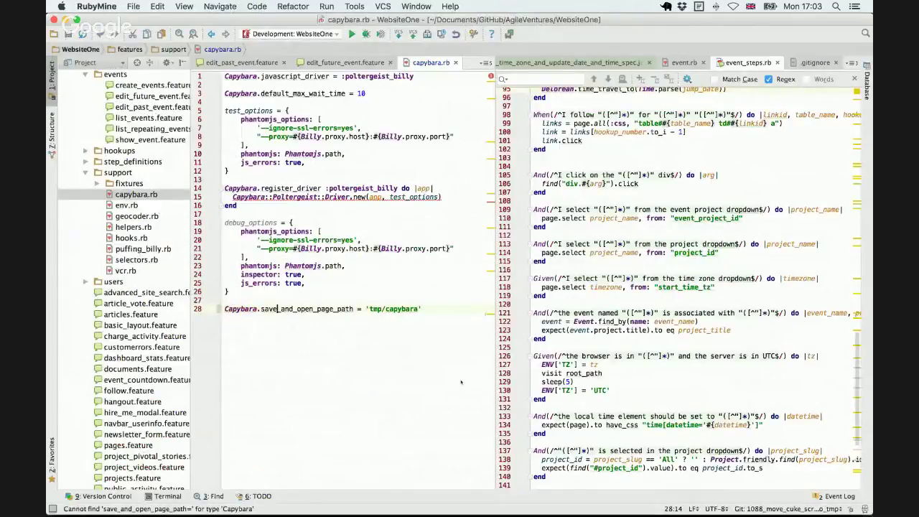
{"action": "key", "text": "super+Tab"}
{"action": "key", "text": "super+Tab"}
{"action": "key", "text": "super+Tab"}
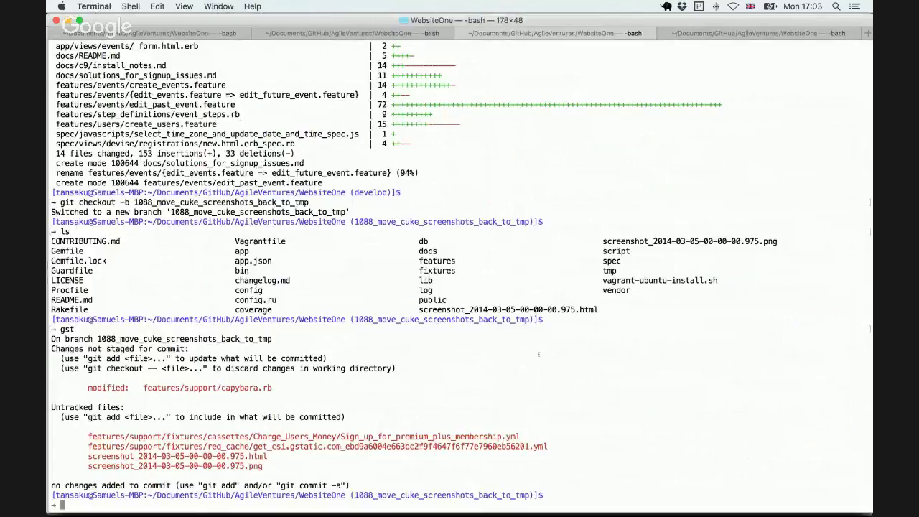
{"action": "type", "text": "bec"}
{"action": "key", "text": "Return"}
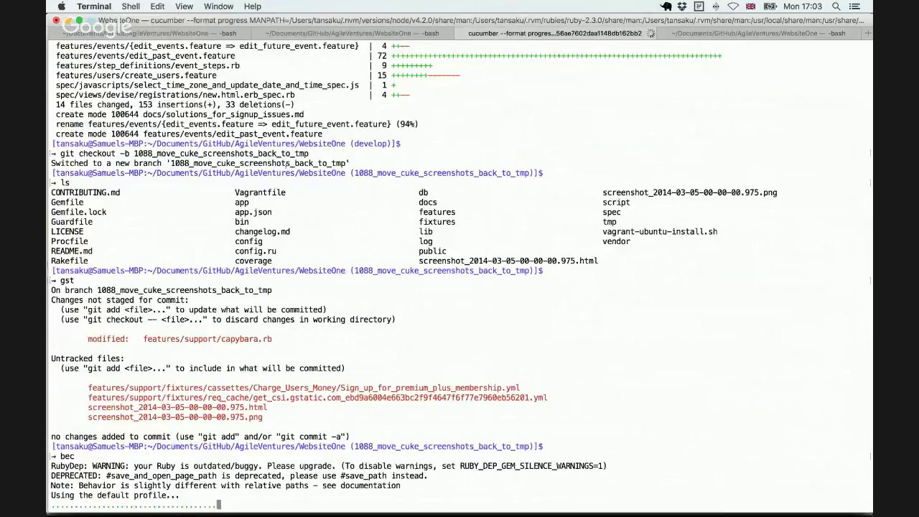
Step: In Chrome, open the "Saudi Arabia timezone issue" from the WebsiteOne issues list and read its description and comments
{"action": "key", "text": "super+Tab"}
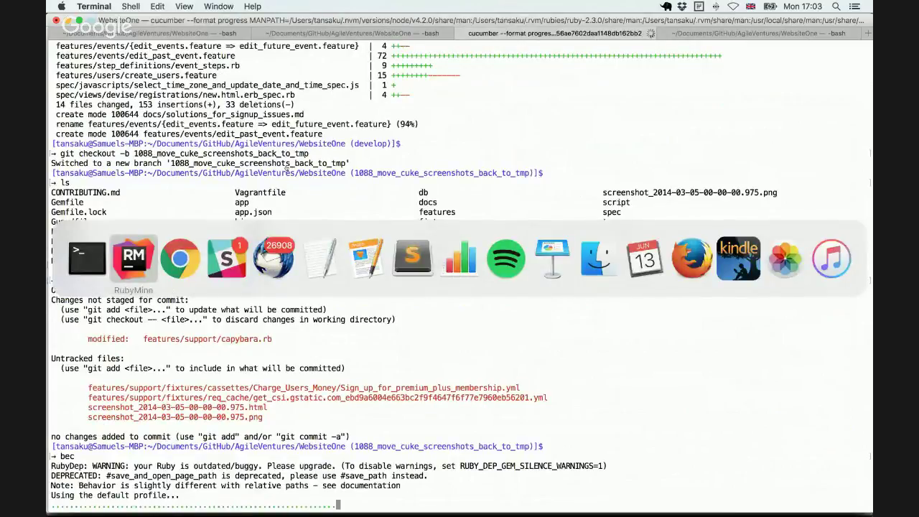
{"action": "key", "text": "super+Tab"}
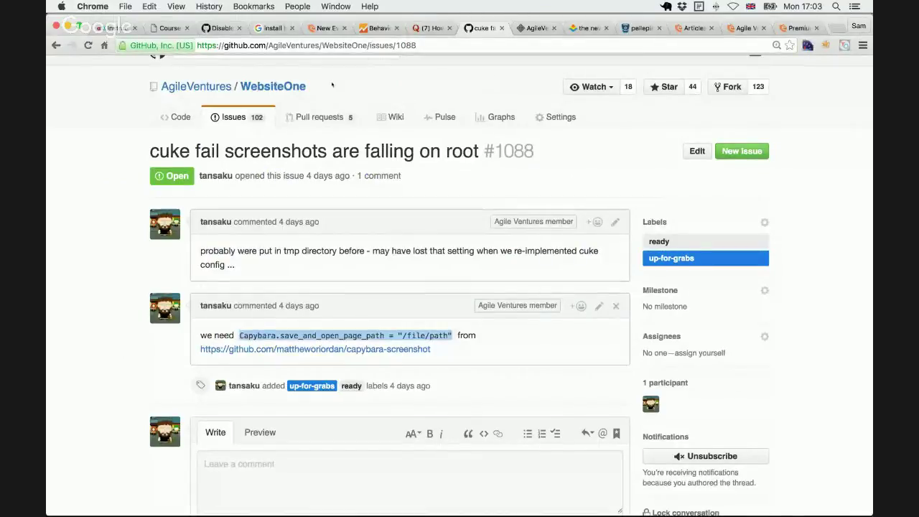
{"action": "left_click", "coordinate": [246, 120]}
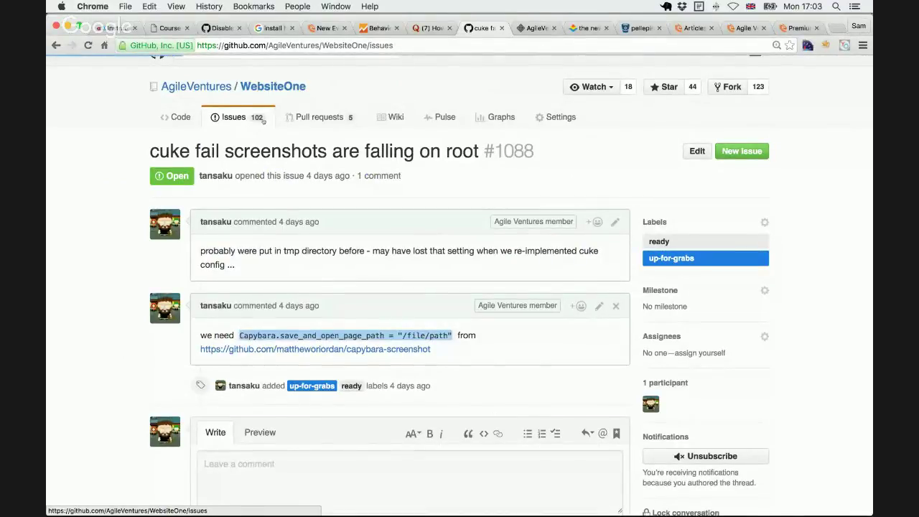
{"action": "left_click", "coordinate": [245, 276]}
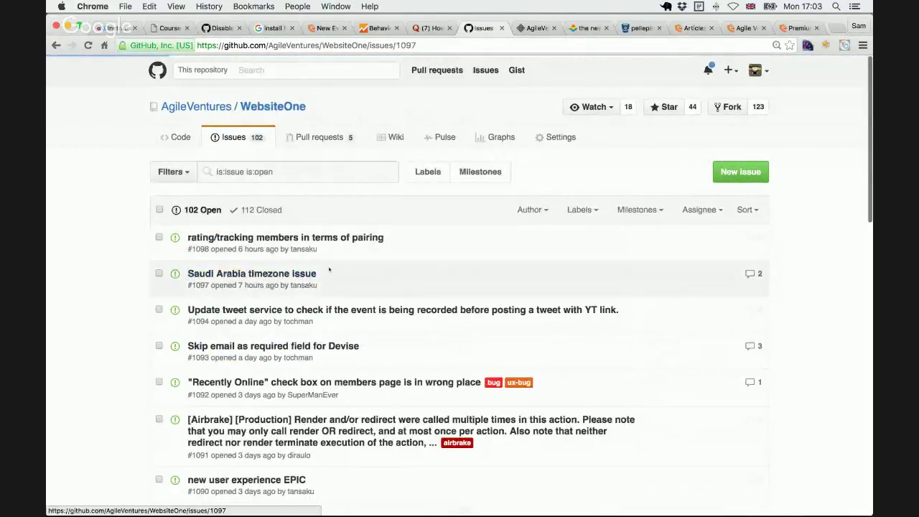
{"action": "scroll", "coordinate": [488, 275], "scroll_direction": "down", "scroll_amount": 5}
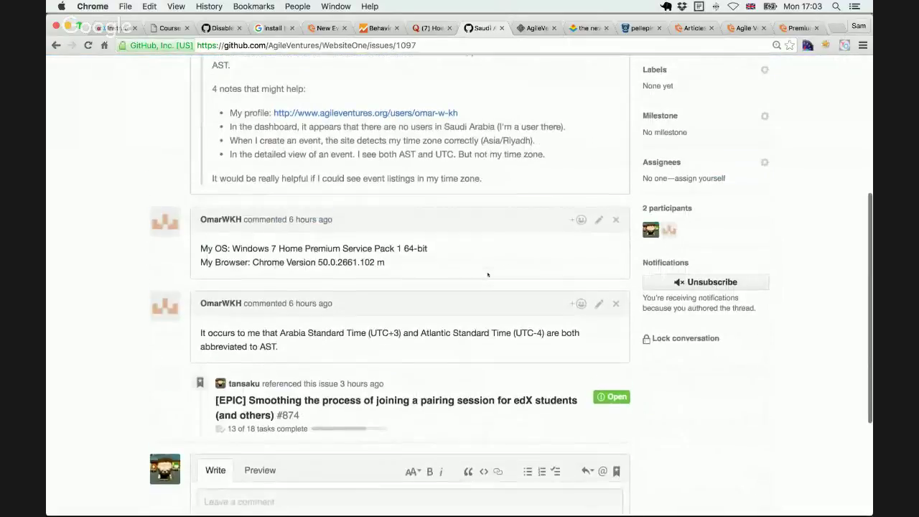
{"action": "scroll", "coordinate": [488, 274], "scroll_direction": "up", "scroll_amount": 5}
{"action": "scroll", "coordinate": [487, 274], "scroll_direction": "down", "scroll_amount": 1}
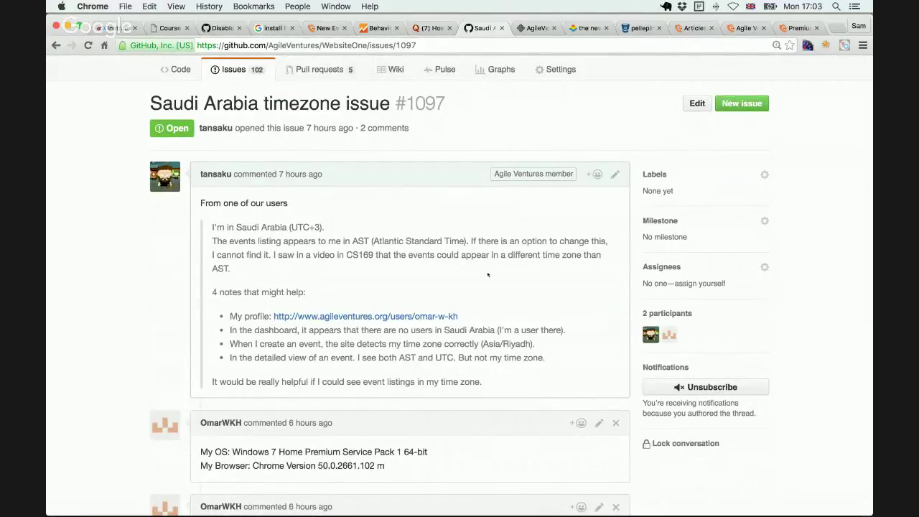
{"action": "scroll", "coordinate": [488, 274], "scroll_direction": "down", "scroll_amount": 1}
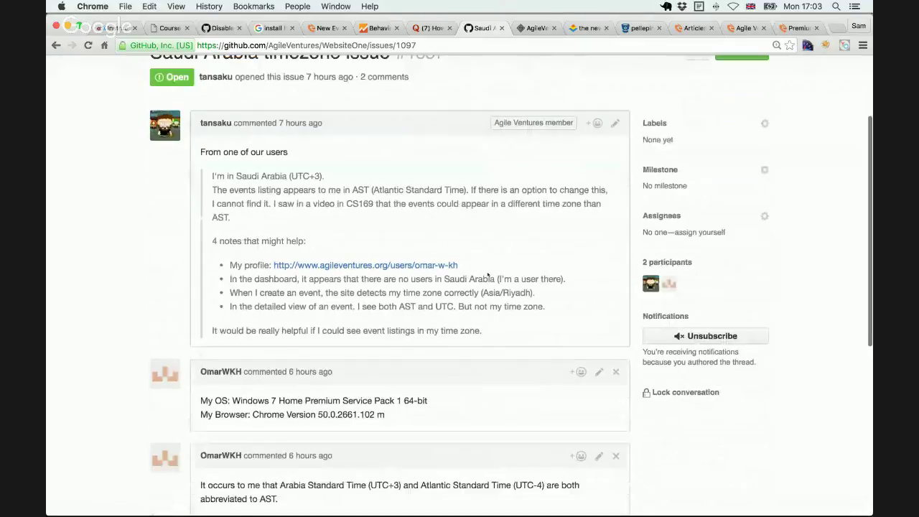
{"action": "left_click_drag", "start_coordinate": [567, 278], "coordinate": [550, 295]}
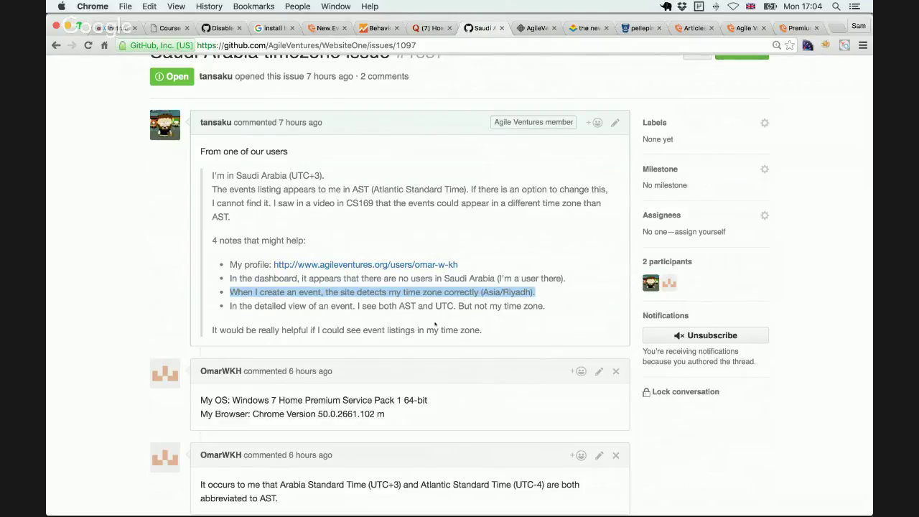
{"action": "key", "text": "super+Tab"}
{"action": "key", "text": "super+Tab"}
{"action": "key", "text": "super+Tab"}
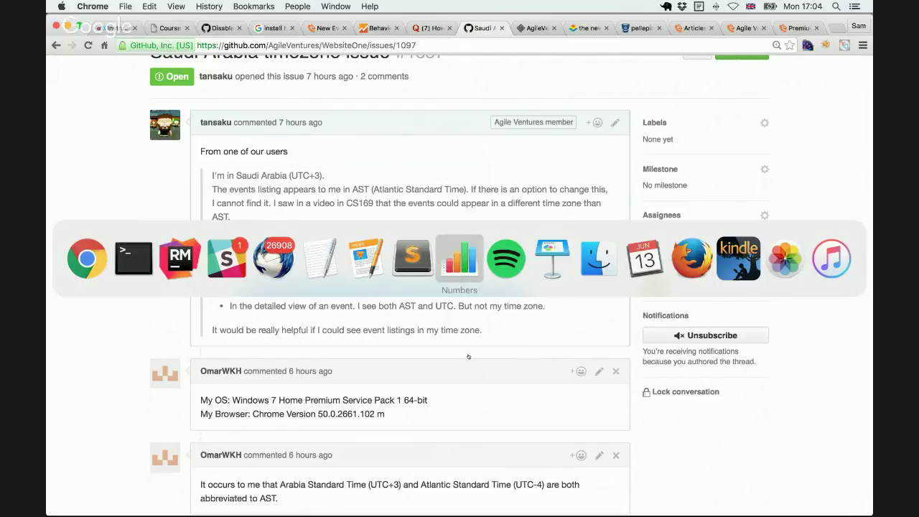
{"action": "key", "text": "Escape"}
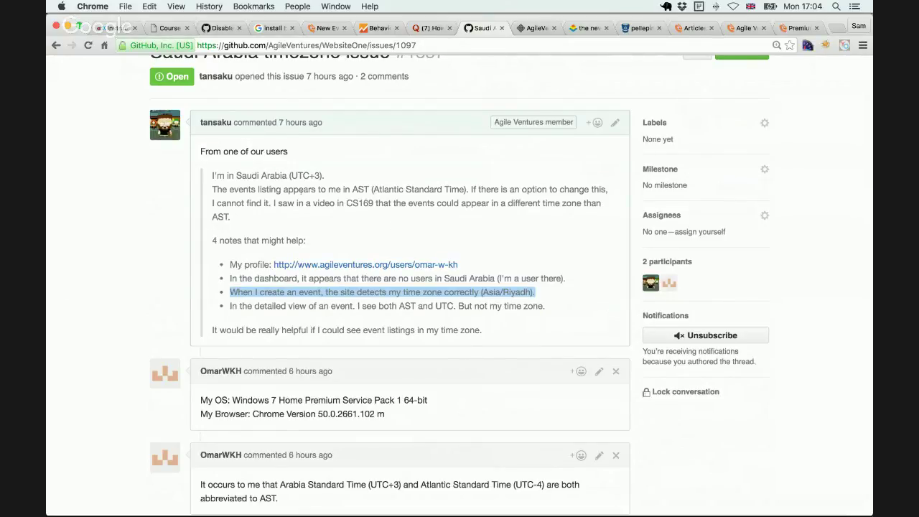
Step: Copy "Atlantic Standard Time" from the issue description and search Google for it in the thenewcode.com browser tab
{"action": "left_click_drag", "start_coordinate": [373, 189], "coordinate": [465, 188]}
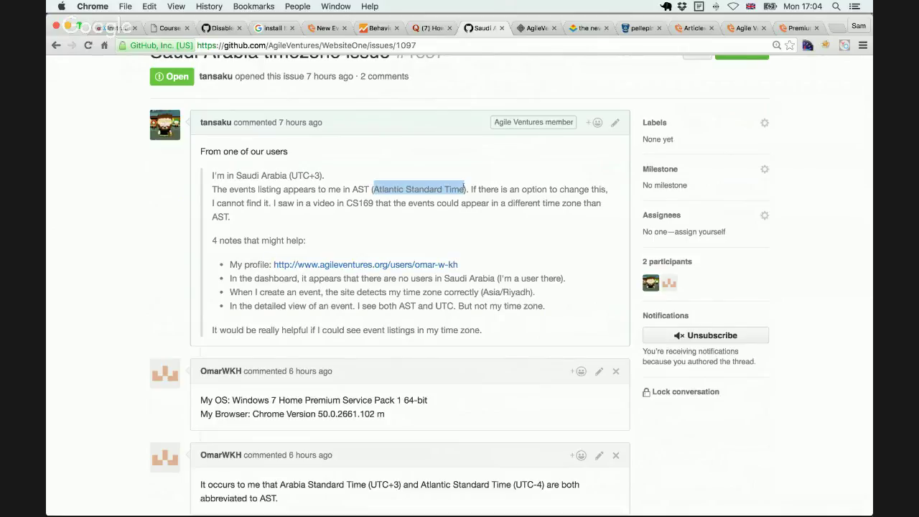
{"action": "key", "text": "super+Tab"}
{"action": "key", "text": "Escape"}
{"action": "left_click", "coordinate": [463, 188]}
{"action": "left_click_drag", "start_coordinate": [372, 189], "coordinate": [462, 186]}
{"action": "key", "text": "ctrl+c"}
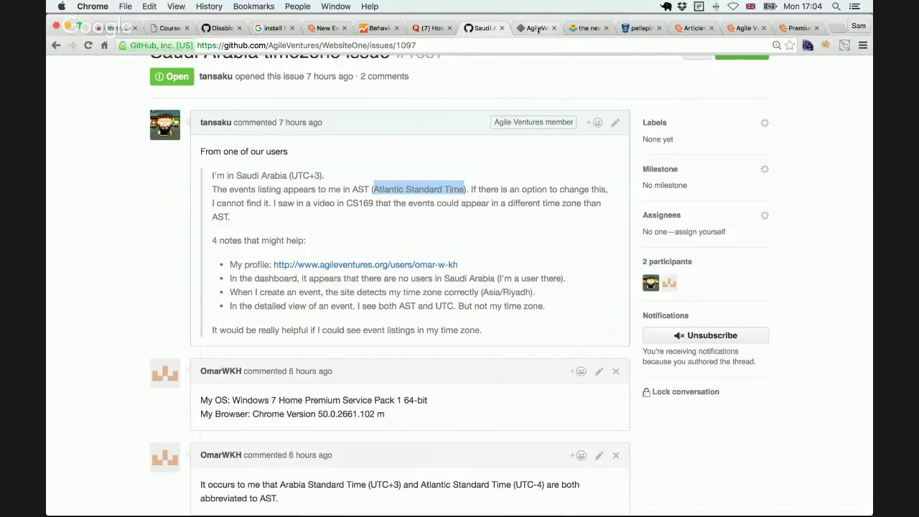
{"action": "left_click", "coordinate": [584, 28]}
{"action": "left_click", "coordinate": [545, 50]}
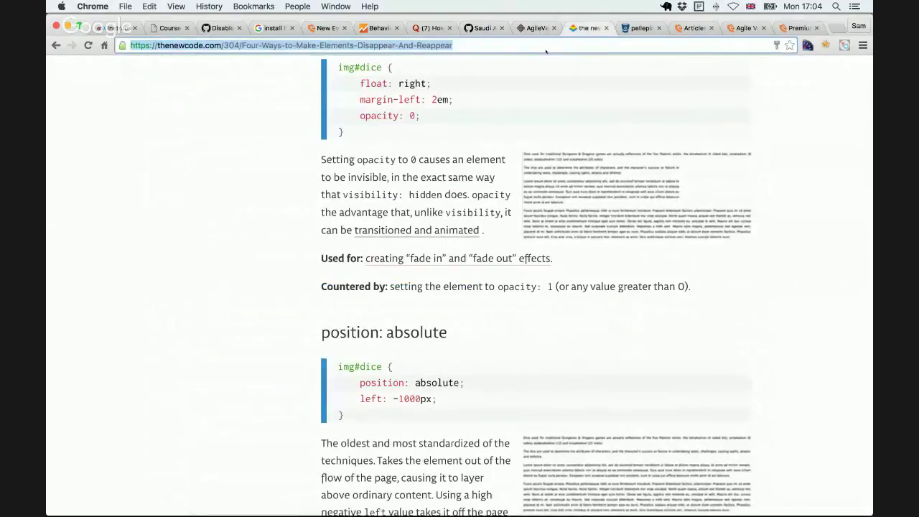
{"action": "key", "text": "ctrl+v"}
{"action": "key", "text": "Return"}
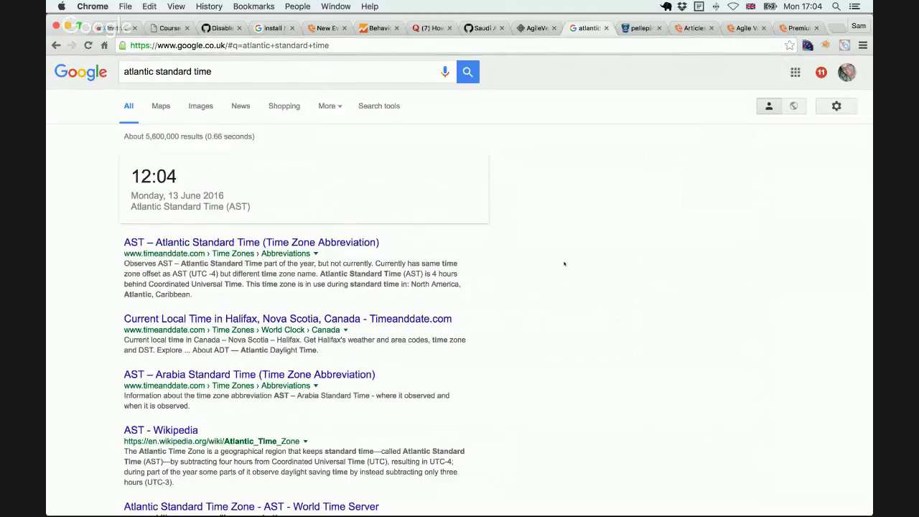
Step: Switch to RubyMine, widen the project tree and open show.html.erb from the app/views/events folder
{"action": "key", "text": "super+Tab"}
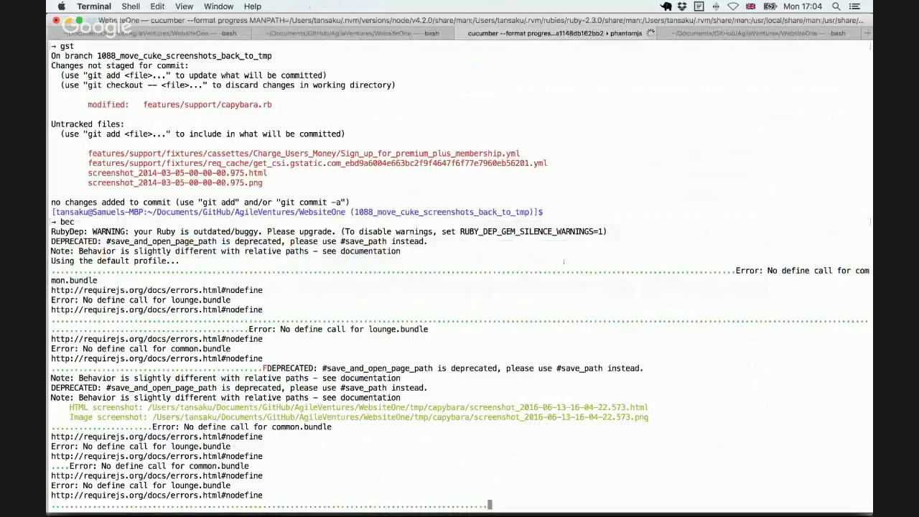
{"action": "key", "text": "super+Tab"}
{"action": "key", "text": "super+Tab"}
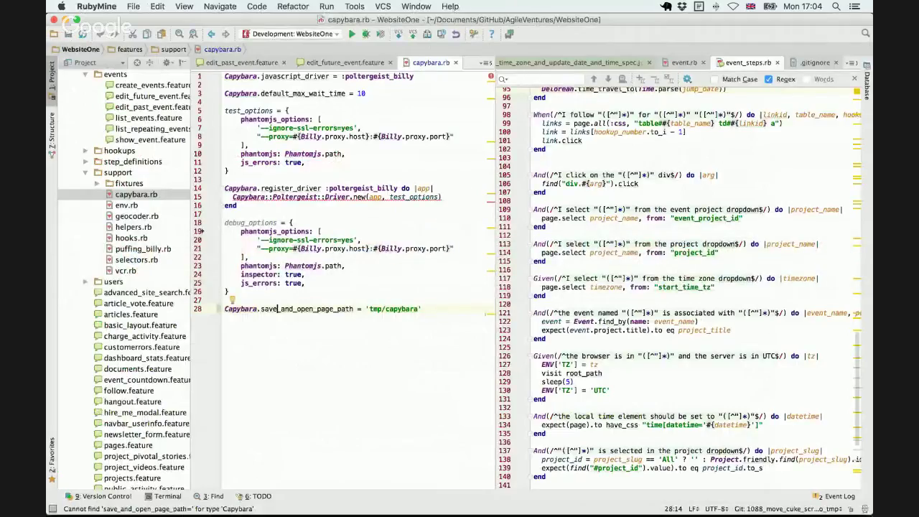
{"action": "left_click_drag", "start_coordinate": [190, 231], "coordinate": [256, 228]}
{"action": "left_click", "coordinate": [241, 229]}
{"action": "scroll", "coordinate": [240, 229], "scroll_direction": "up", "scroll_amount": 3}
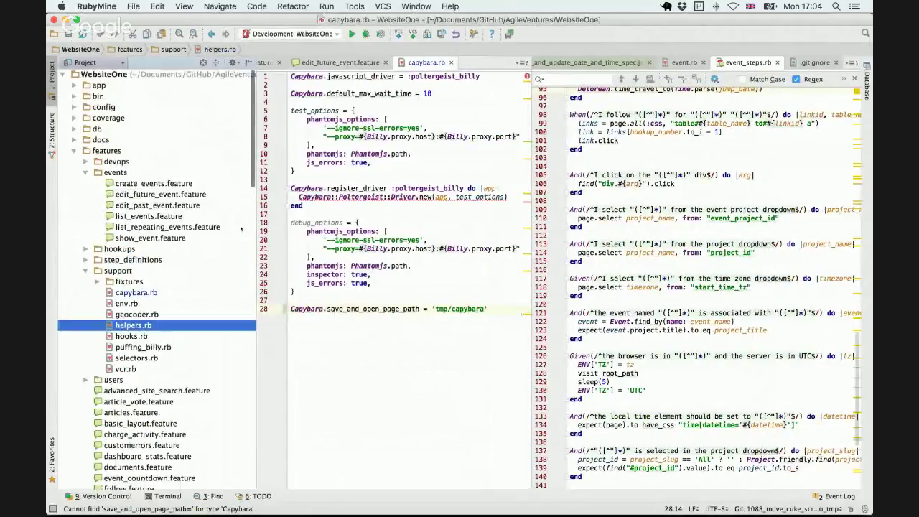
{"action": "left_click", "coordinate": [74, 84]}
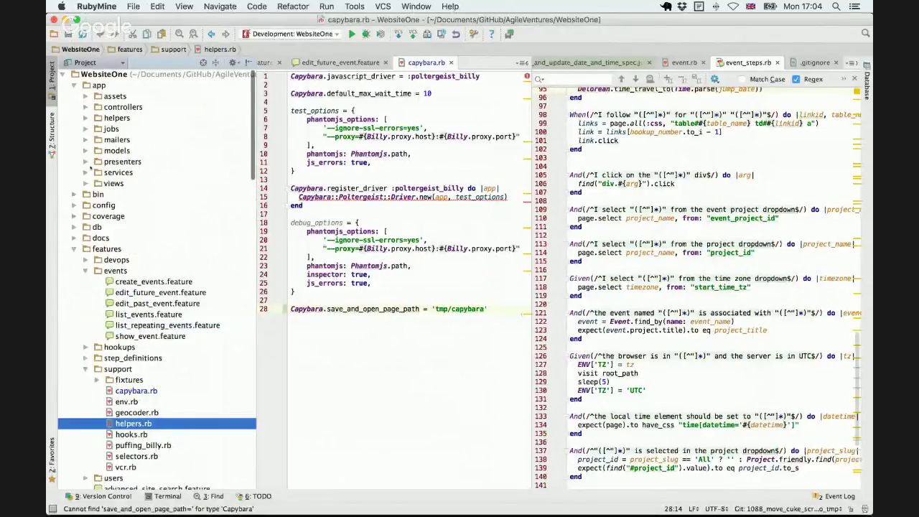
{"action": "left_click", "coordinate": [85, 183]}
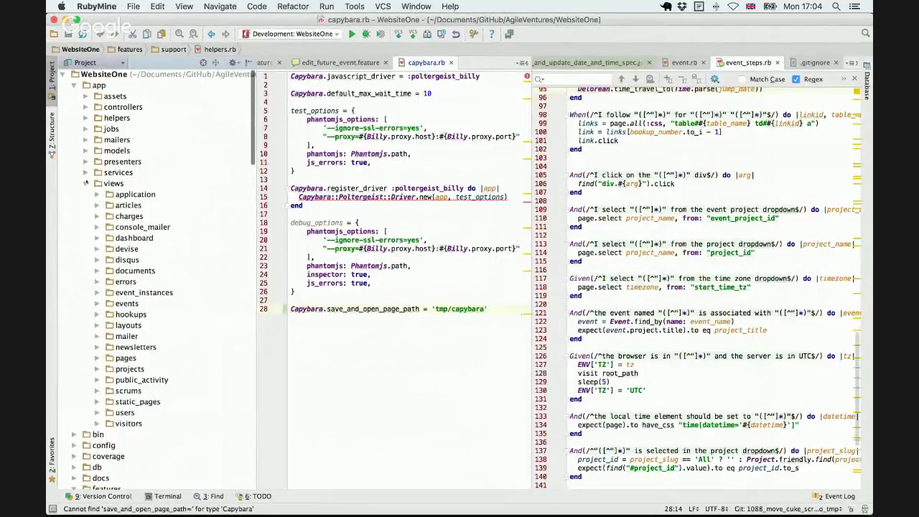
{"action": "left_click", "coordinate": [97, 304]}
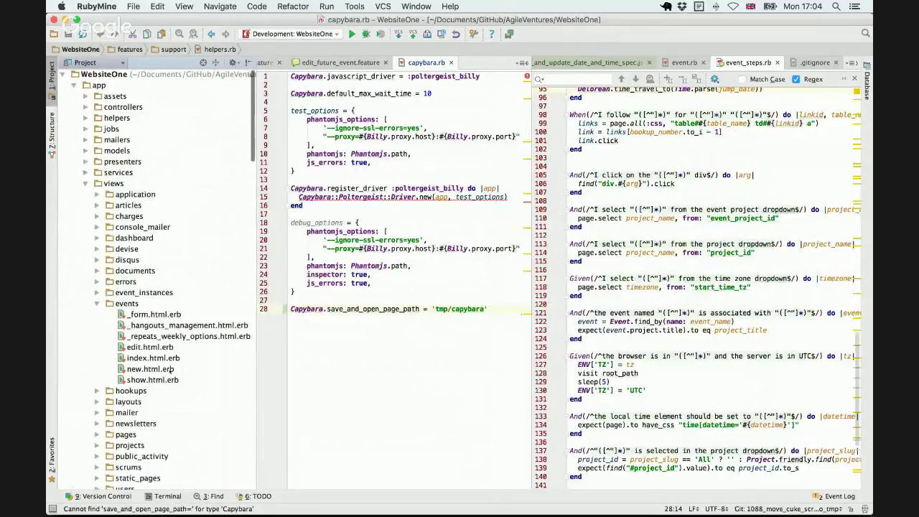
{"action": "double_click", "coordinate": [152, 379]}
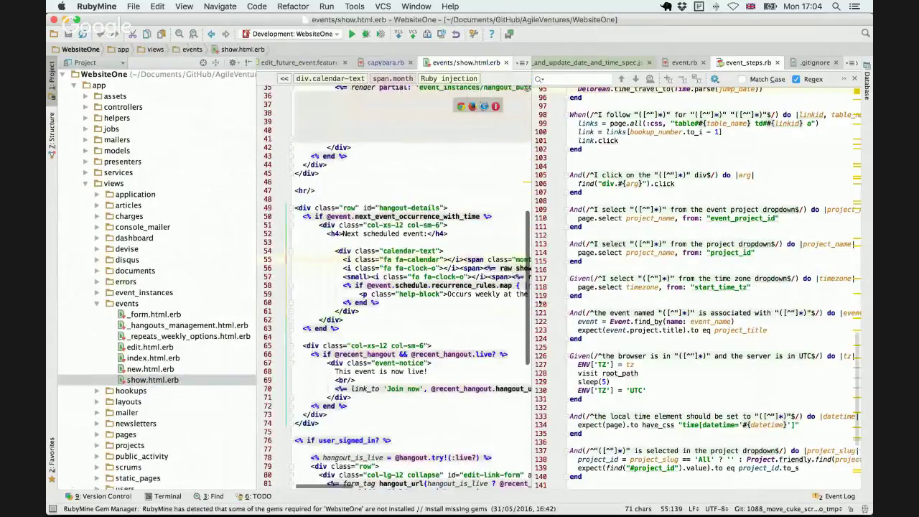
Step: Widen the show.html.erb editor, jump to the definition of show_local_time_range, and try to find the declaration of local_time
{"action": "left_click_drag", "start_coordinate": [533, 305], "coordinate": [787, 316]}
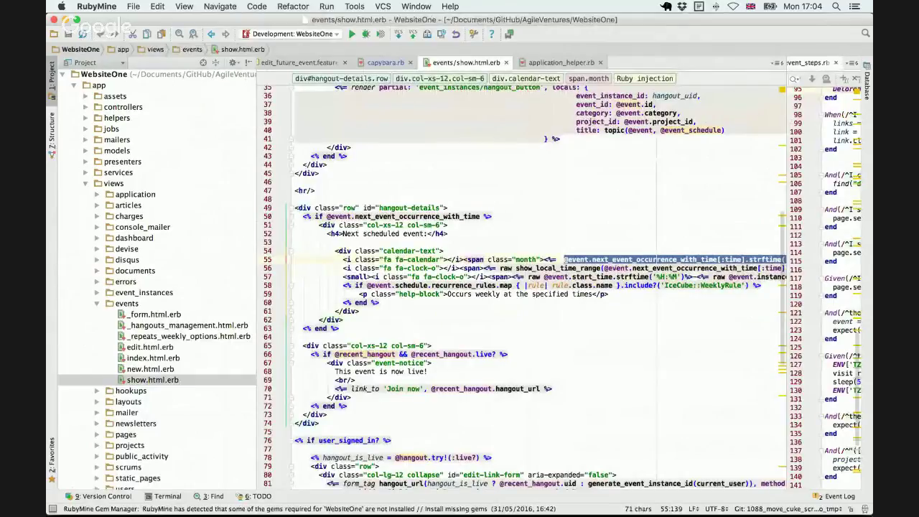
{"action": "left_click", "coordinate": [538, 270], "text": "super"}
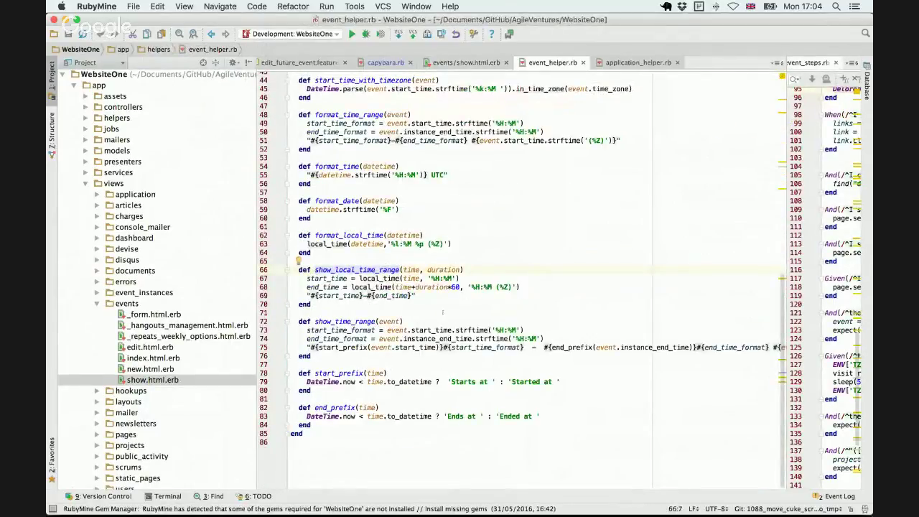
{"action": "left_click", "coordinate": [374, 278], "text": "super"}
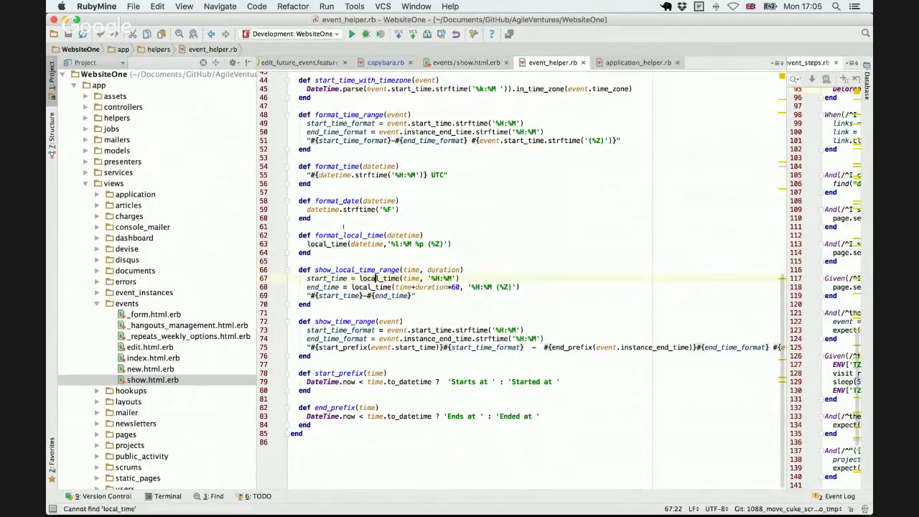
{"action": "left_click", "coordinate": [316, 244]}
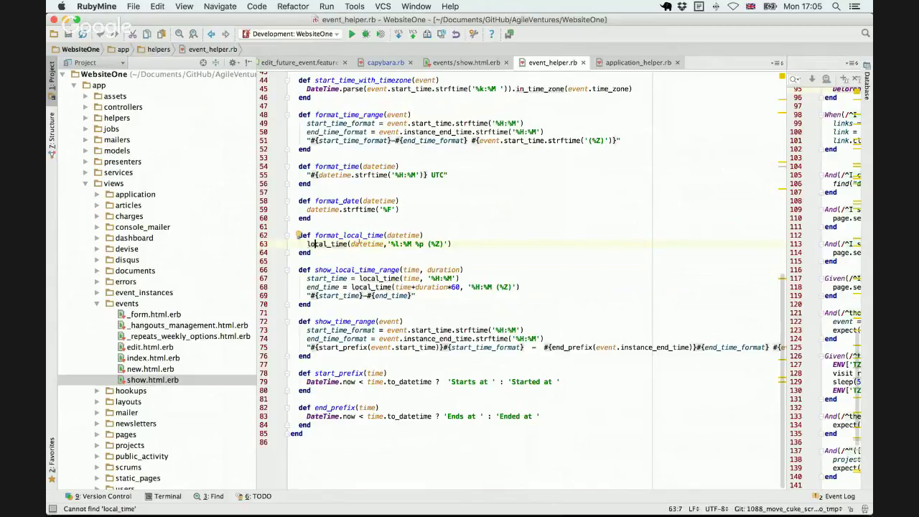
{"action": "key", "text": "super+b"}
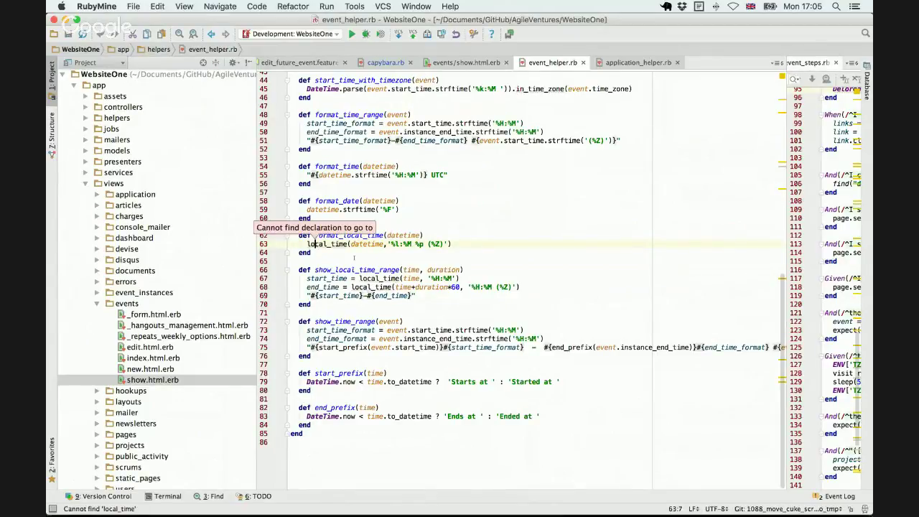
Step: Open the project's Gemfile, search it for "local" and select the local_time gem name
{"action": "scroll", "coordinate": [196, 347], "scroll_direction": "down", "scroll_amount": 15}
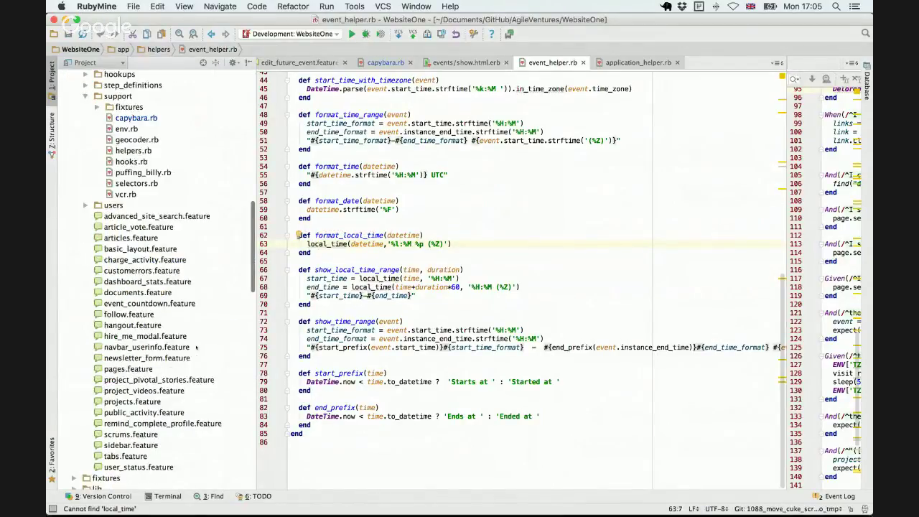
{"action": "scroll", "coordinate": [196, 348], "scroll_direction": "down", "scroll_amount": 10}
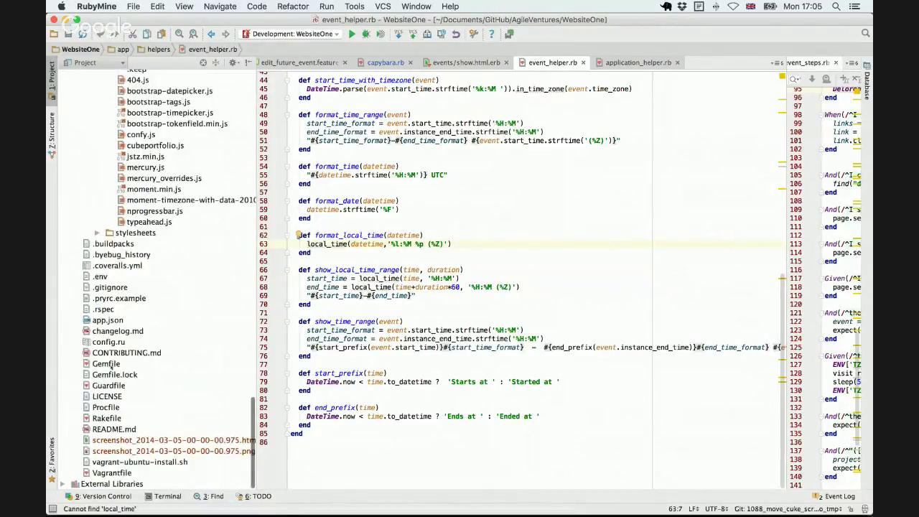
{"action": "double_click", "coordinate": [106, 364]}
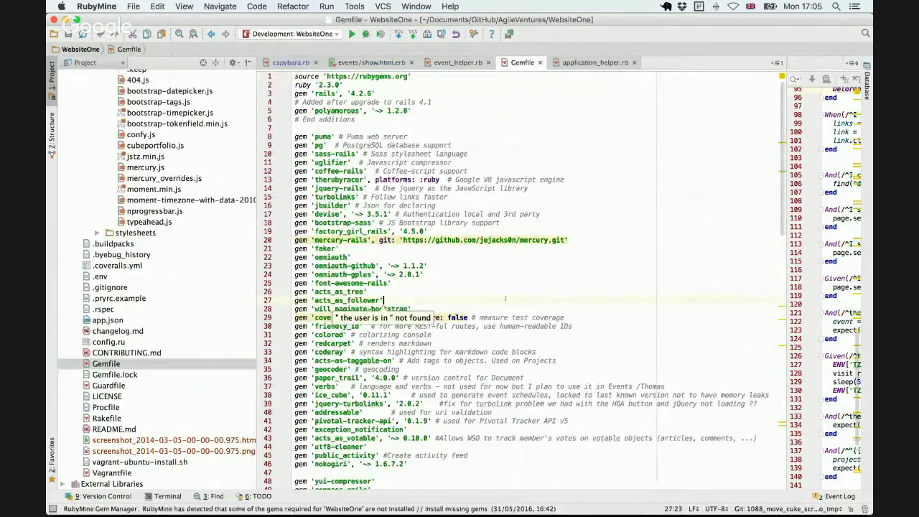
{"action": "key", "text": "super+f"}
{"action": "type", "text": "loca"}
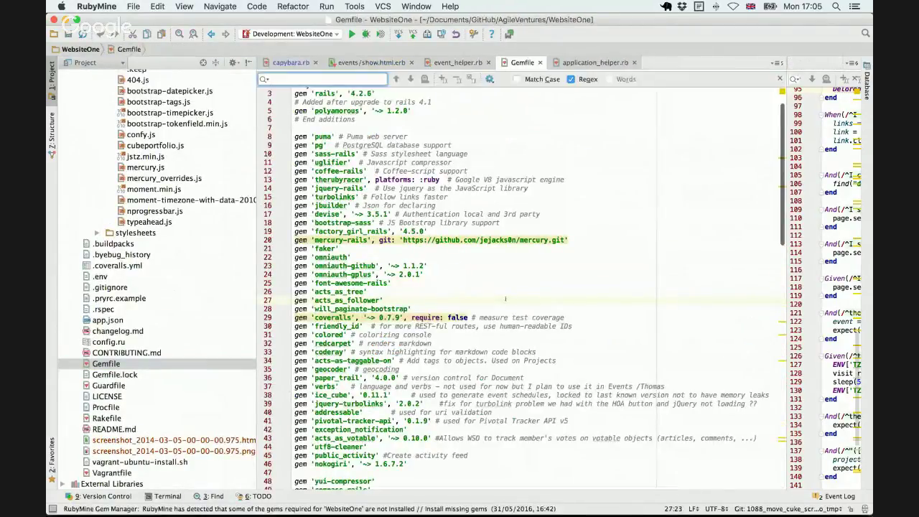
{"action": "type", "text": "l"}
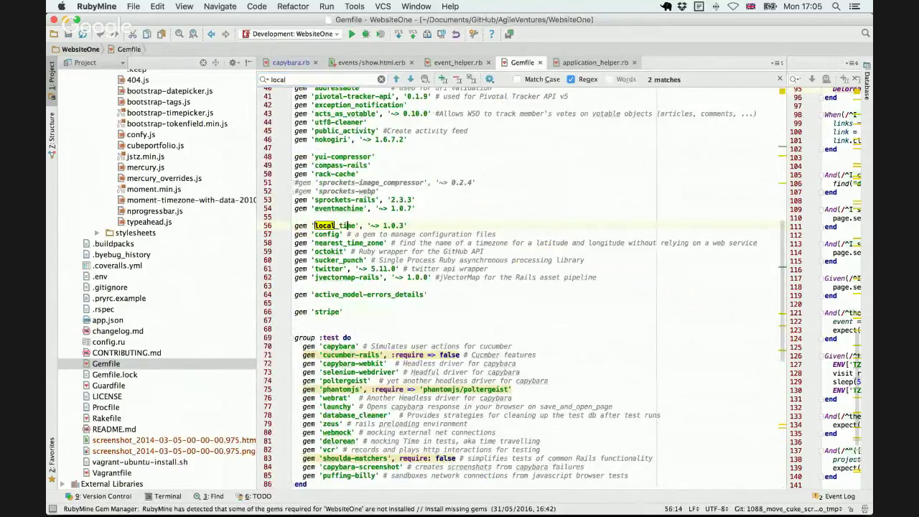
{"action": "double_click", "coordinate": [348, 226]}
Step: Switch to Chrome and search Google for "local_time gem"
{"action": "key", "text": "super+Tab"}
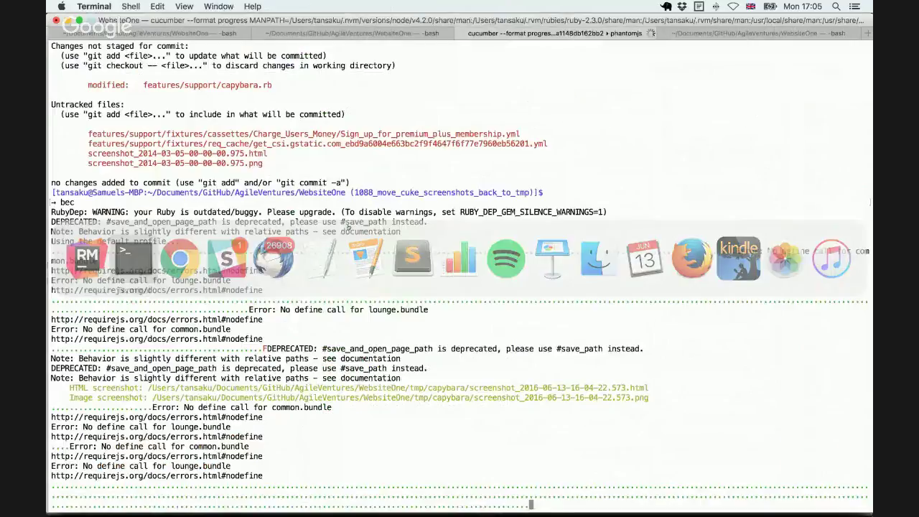
{"action": "key", "text": "super+Tab"}
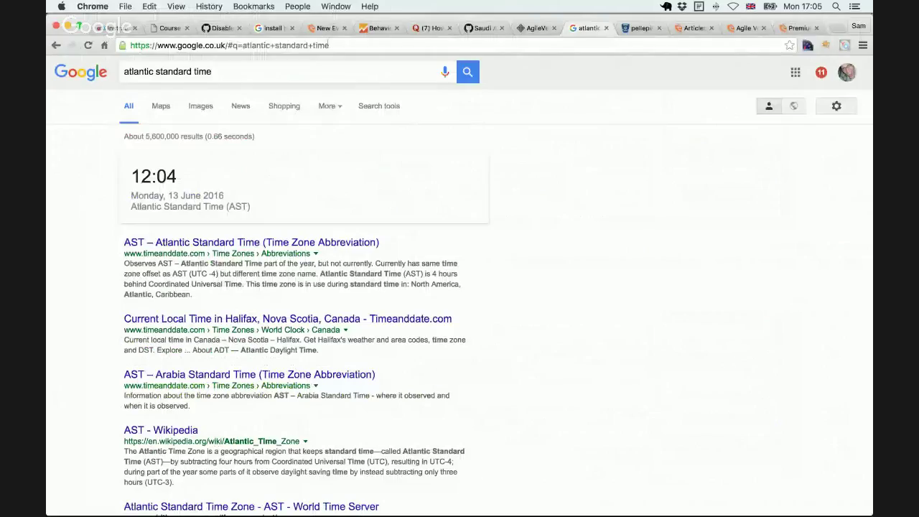
{"action": "left_click", "coordinate": [328, 44]}
{"action": "type", "text": "local_time"}
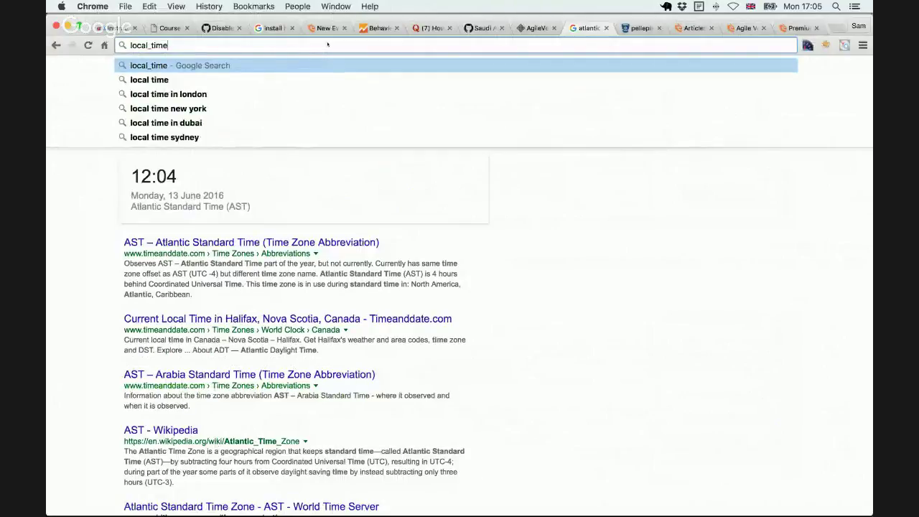
{"action": "type", "text": " gem"}
{"action": "key", "text": "Return"}
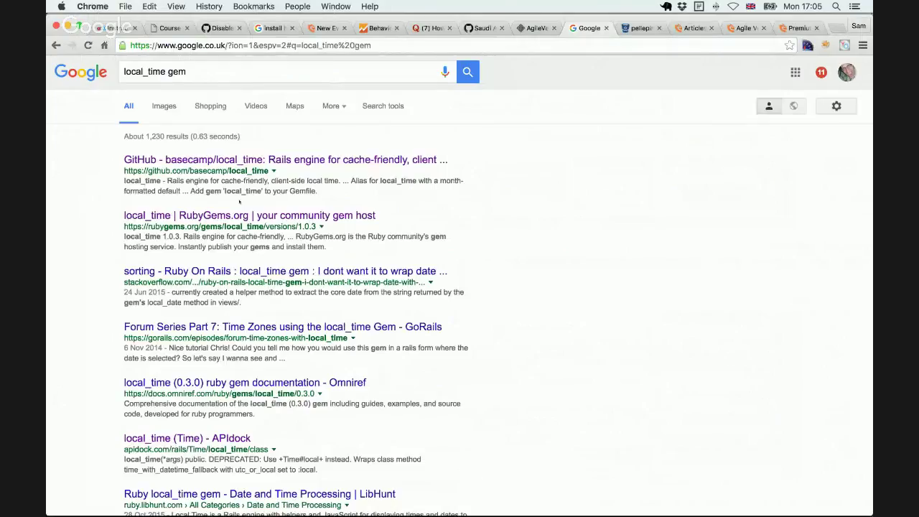
Step: Open the basecamp/local_time repository on GitHub from the search results and skim its README
{"action": "left_click", "coordinate": [262, 160]}
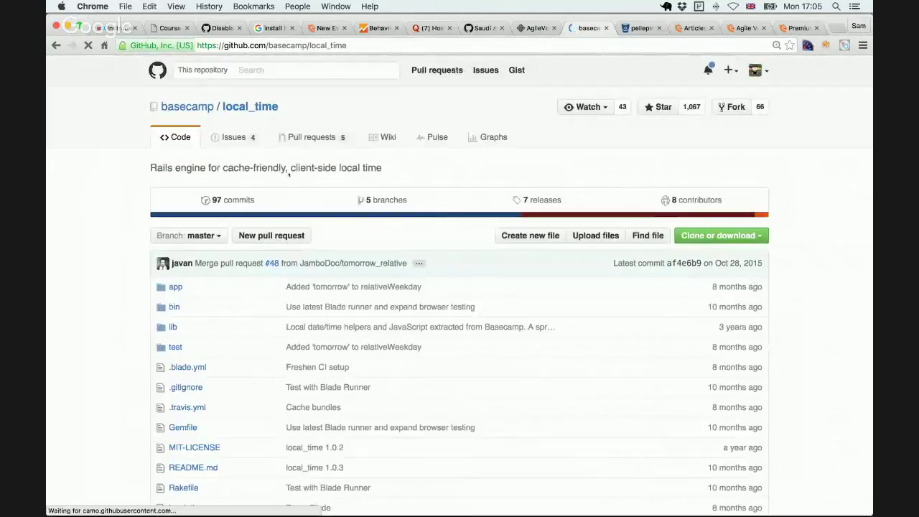
{"action": "scroll", "coordinate": [513, 151], "scroll_direction": "down", "scroll_amount": 10}
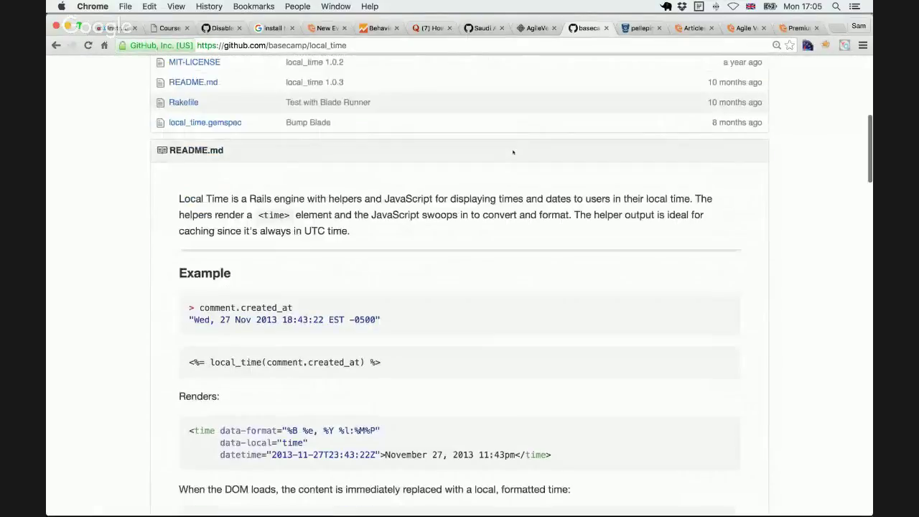
{"action": "scroll", "coordinate": [512, 151], "scroll_direction": "down", "scroll_amount": 20}
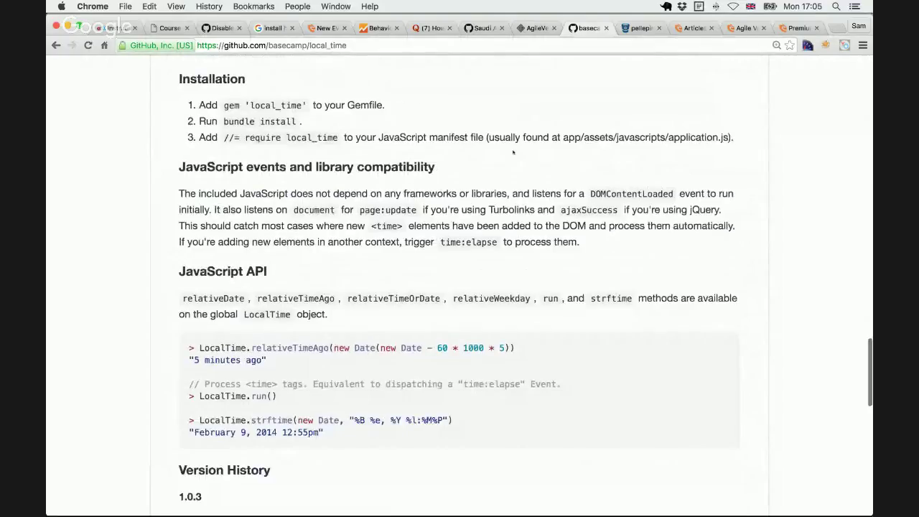
{"action": "scroll", "coordinate": [513, 152], "scroll_direction": "down", "scroll_amount": 15}
{"action": "scroll", "coordinate": [512, 151], "scroll_direction": "up", "scroll_amount": 20}
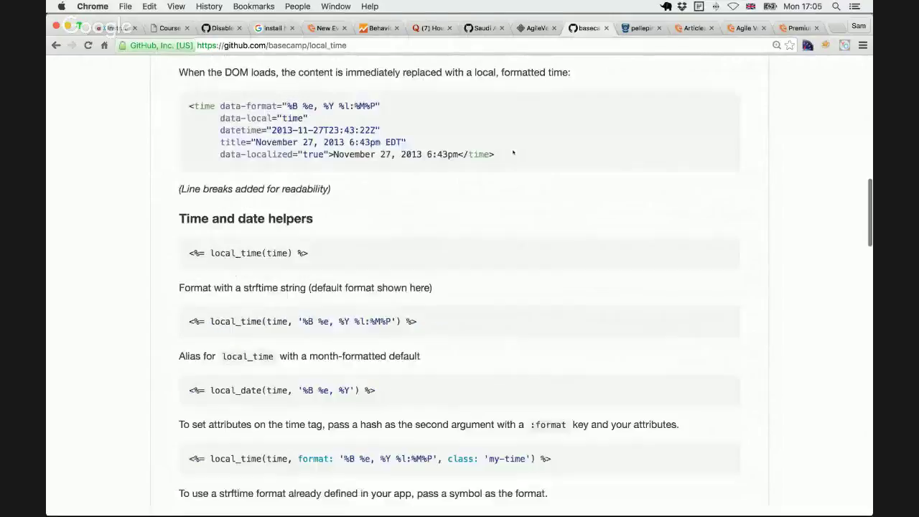
{"action": "scroll", "coordinate": [512, 153], "scroll_direction": "up", "scroll_amount": 20}
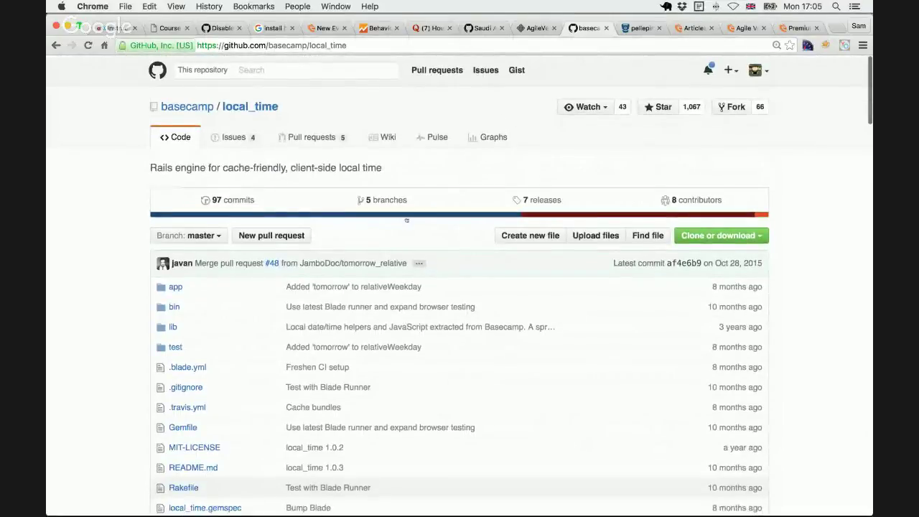
Step: Read the README's introduction on the helpers and the time element, along with the local_time example
{"action": "scroll", "coordinate": [339, 226], "scroll_direction": "down", "scroll_amount": 3}
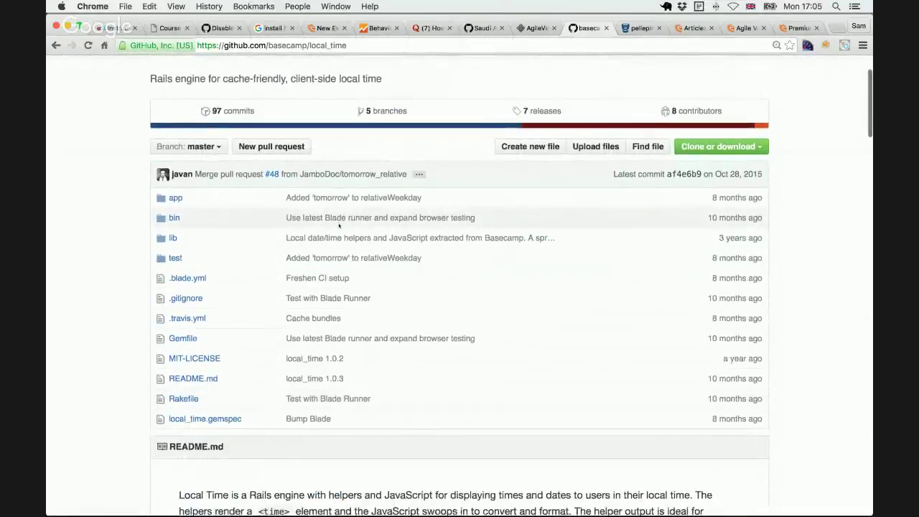
{"action": "scroll", "coordinate": [304, 447], "scroll_direction": "down", "scroll_amount": 4}
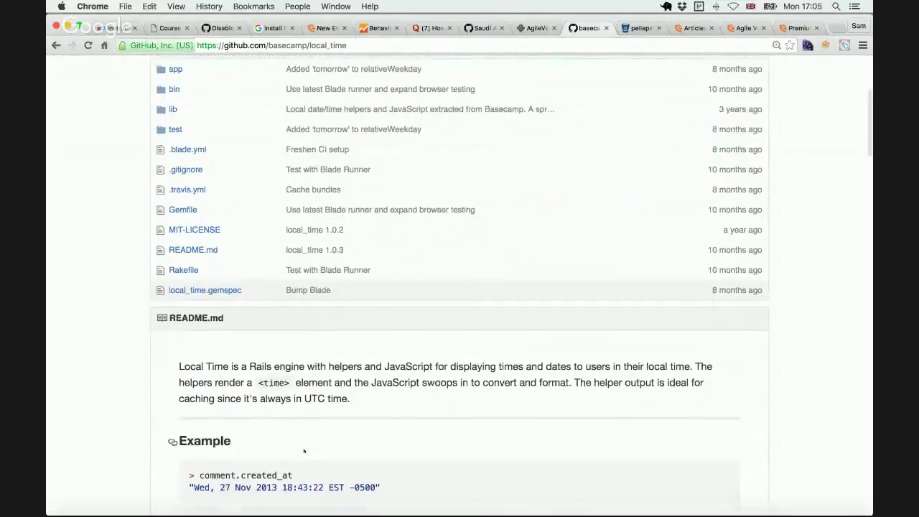
{"action": "scroll", "coordinate": [396, 340], "scroll_direction": "down", "scroll_amount": 4}
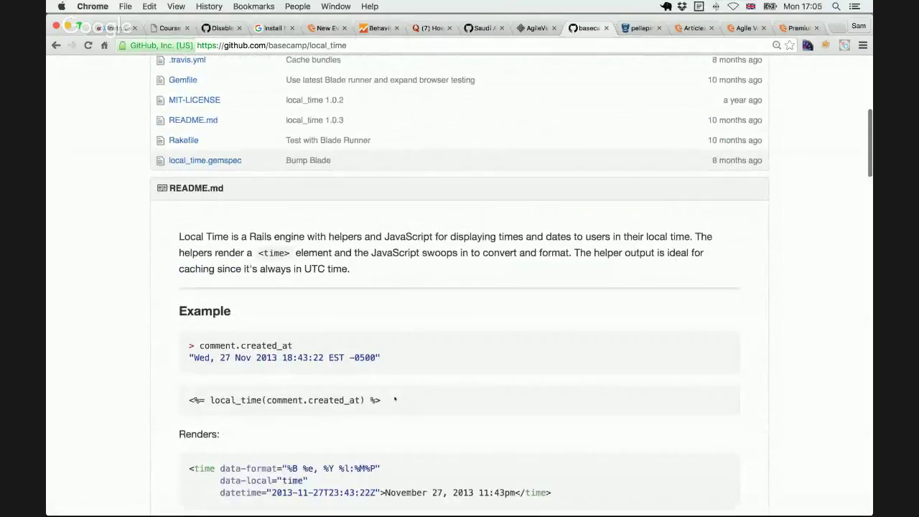
{"action": "left_click_drag", "start_coordinate": [309, 253], "coordinate": [471, 274]}
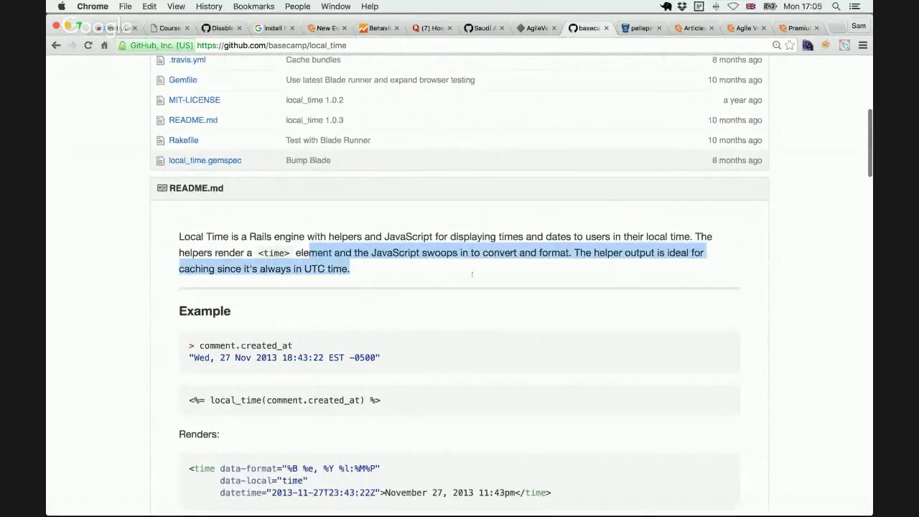
{"action": "left_click", "coordinate": [311, 286]}
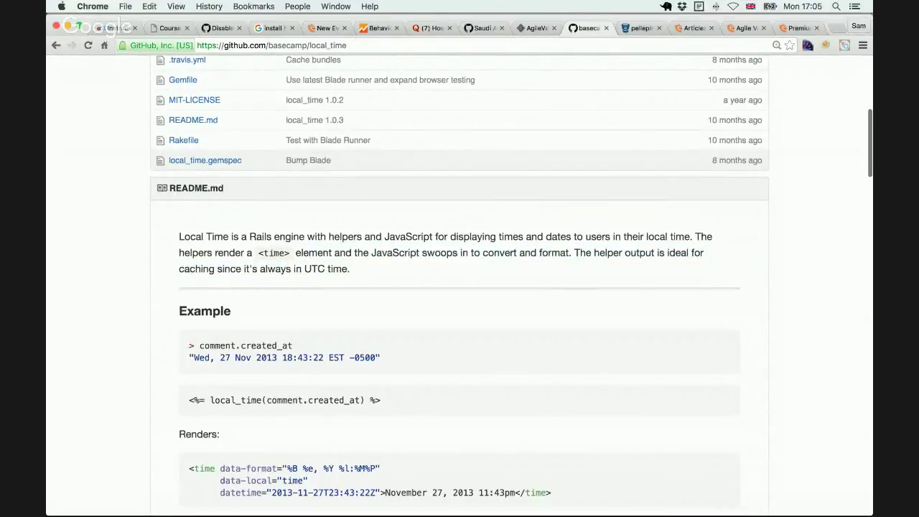
{"action": "left_click_drag", "start_coordinate": [249, 236], "coordinate": [289, 253]}
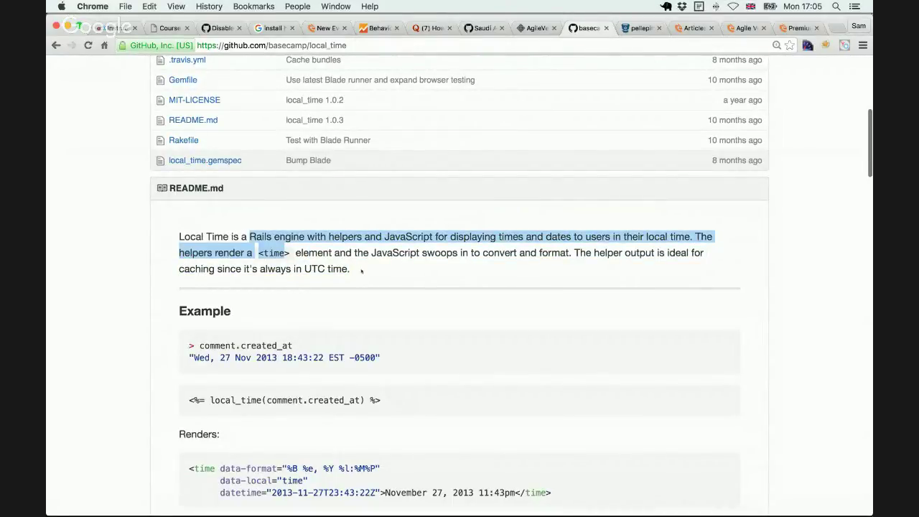
{"action": "left_click", "coordinate": [361, 271]}
Step: Open local_time.js.coffee from the repository's app/assets/javascripts folder and read through its code
{"action": "scroll", "coordinate": [363, 266], "scroll_direction": "up", "scroll_amount": 5}
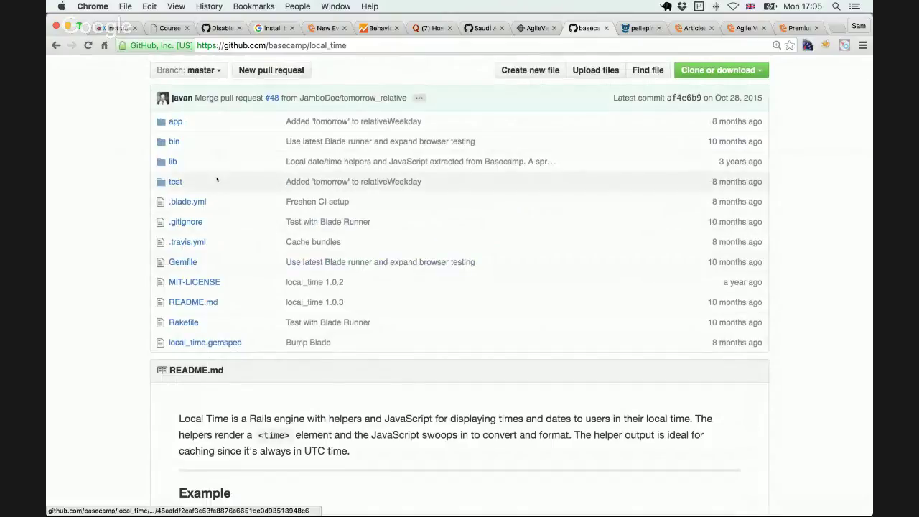
{"action": "left_click", "coordinate": [175, 122]}
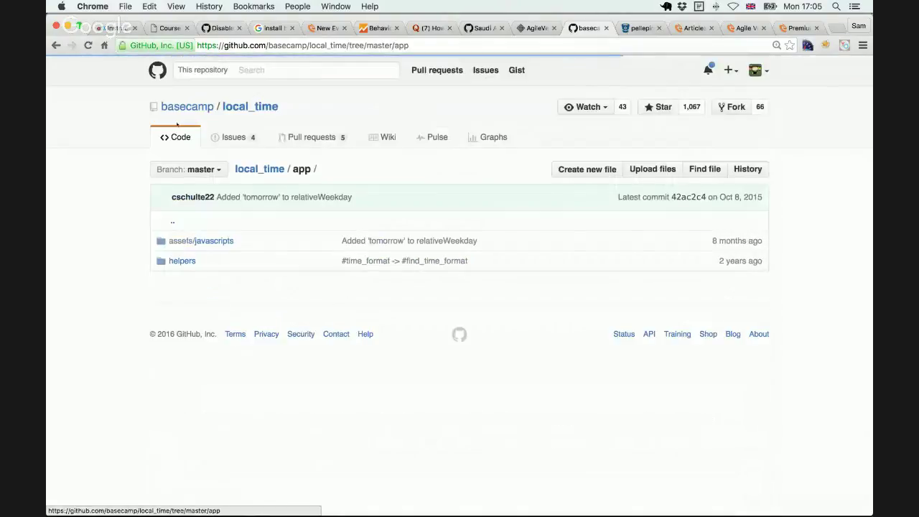
{"action": "left_click", "coordinate": [207, 241]}
{"action": "left_click", "coordinate": [202, 240]}
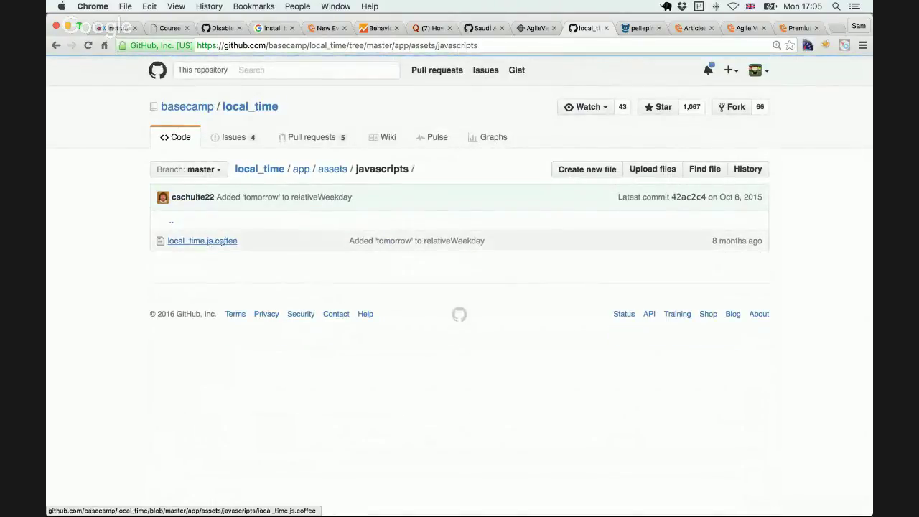
{"action": "scroll", "coordinate": [549, 351], "scroll_direction": "down", "scroll_amount": 2}
{"action": "scroll", "coordinate": [549, 350], "scroll_direction": "down", "scroll_amount": 6}
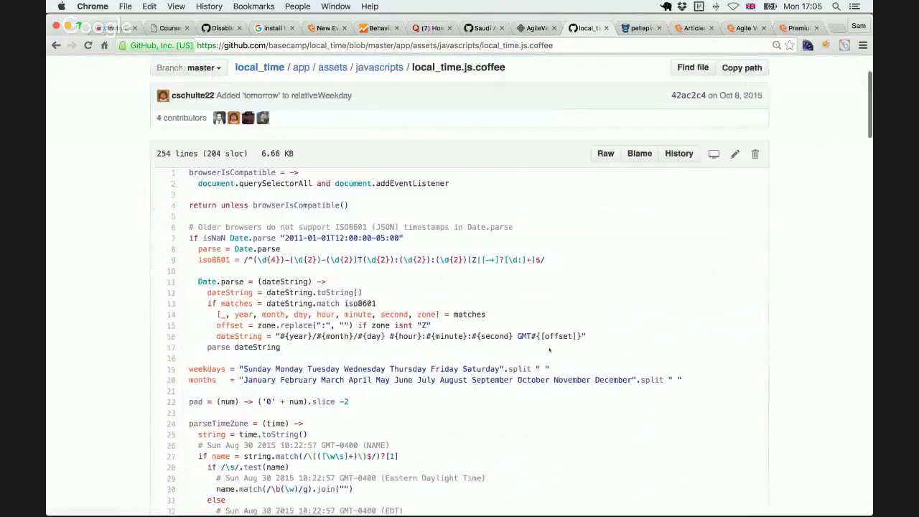
{"action": "scroll", "coordinate": [550, 350], "scroll_direction": "down", "scroll_amount": 15}
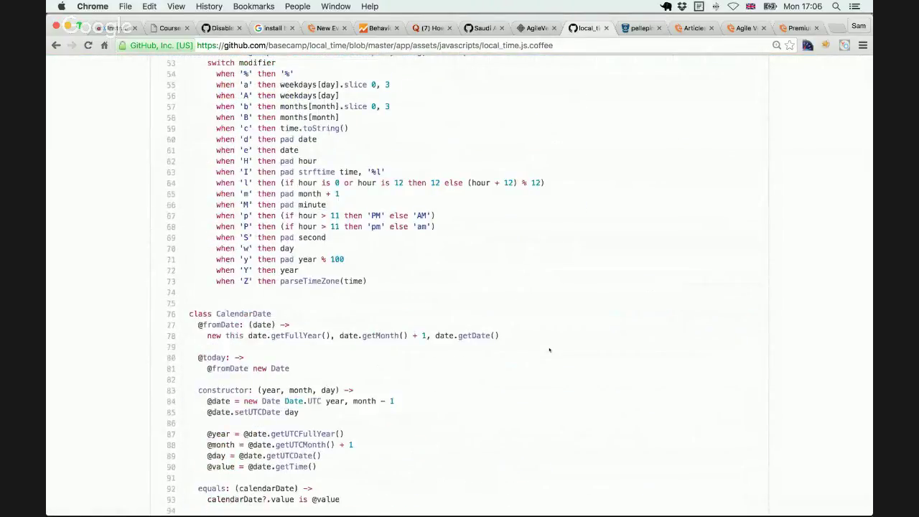
{"action": "scroll", "coordinate": [550, 351], "scroll_direction": "down", "scroll_amount": 6}
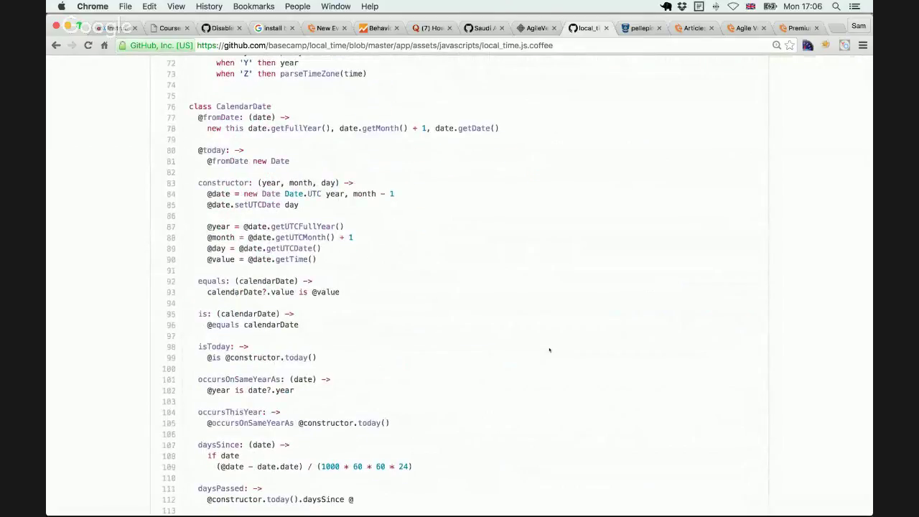
Step: Search local_time.js.coffee for "zone" and go through the matches to examine how parseTimeZone is defined and used
{"action": "key", "text": "super+f"}
{"action": "type", "text": "zone"}
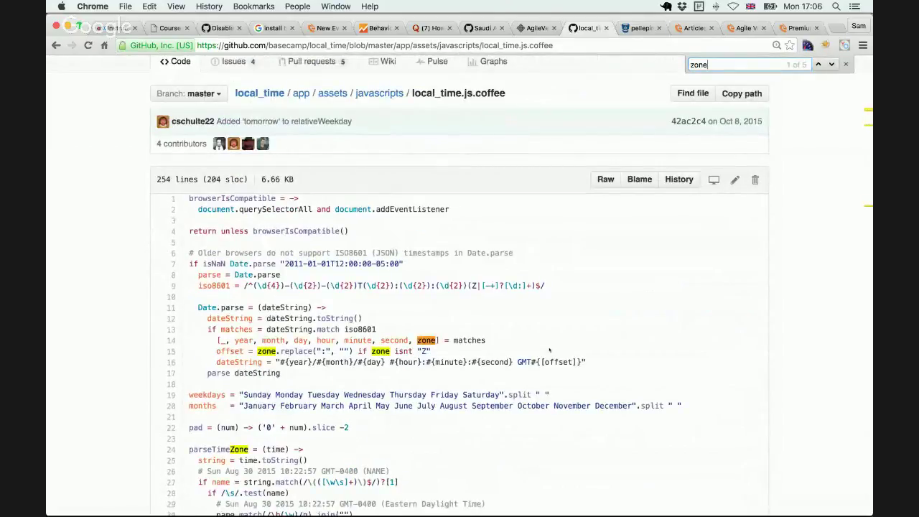
{"action": "key", "text": "Return"}
{"action": "key", "text": "Return"}
{"action": "key", "text": "Return"}
{"action": "key", "text": "Return"}
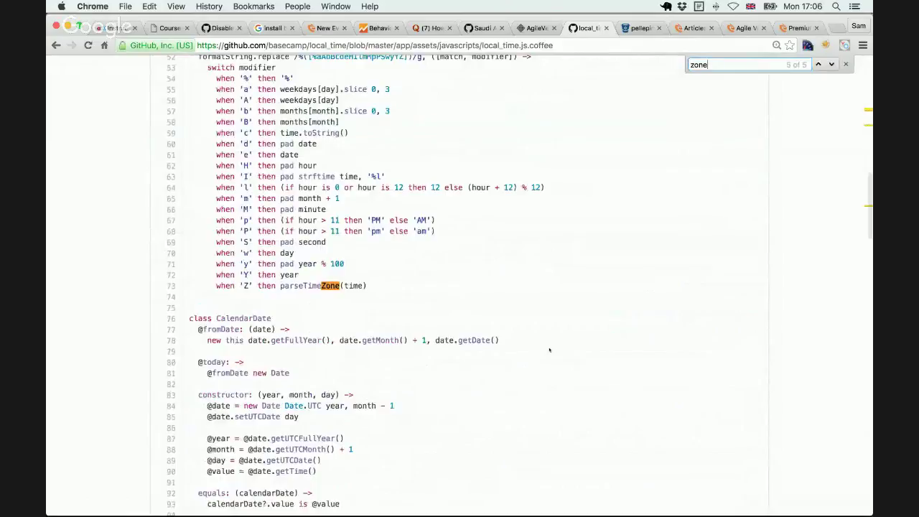
{"action": "key", "text": "shift+Return"}
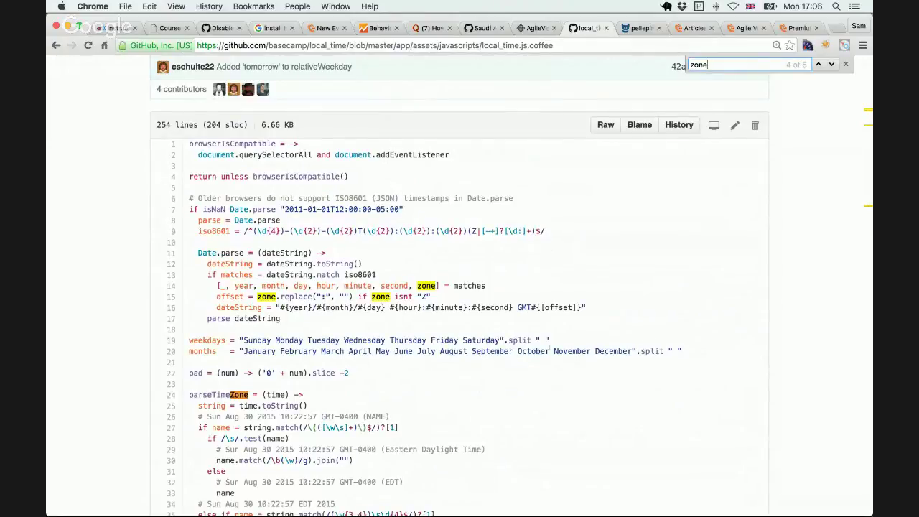
{"action": "key", "text": "Return"}
{"action": "key", "text": "shift+Return"}
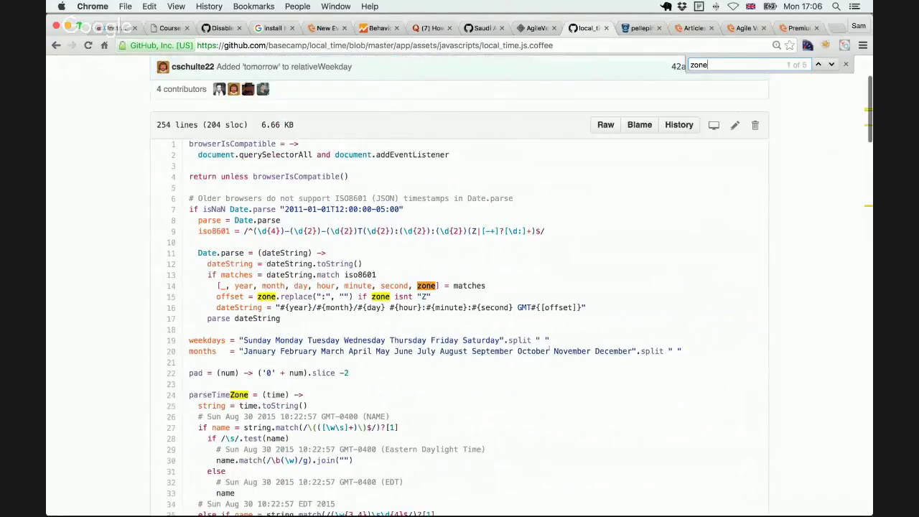
Step: Search the local_time repository's issues, both open and closed, for "saudi"
{"action": "key", "text": "Return"}
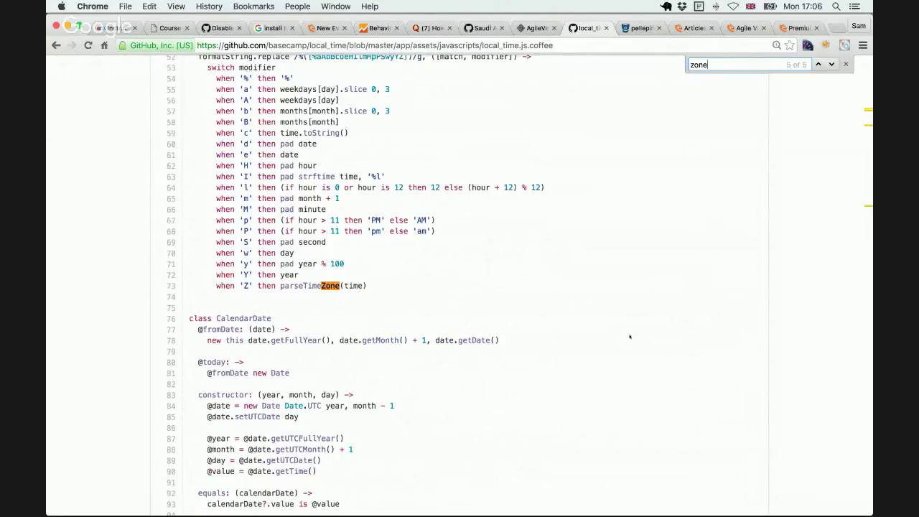
{"action": "scroll", "coordinate": [630, 337], "scroll_direction": "up", "scroll_amount": 15}
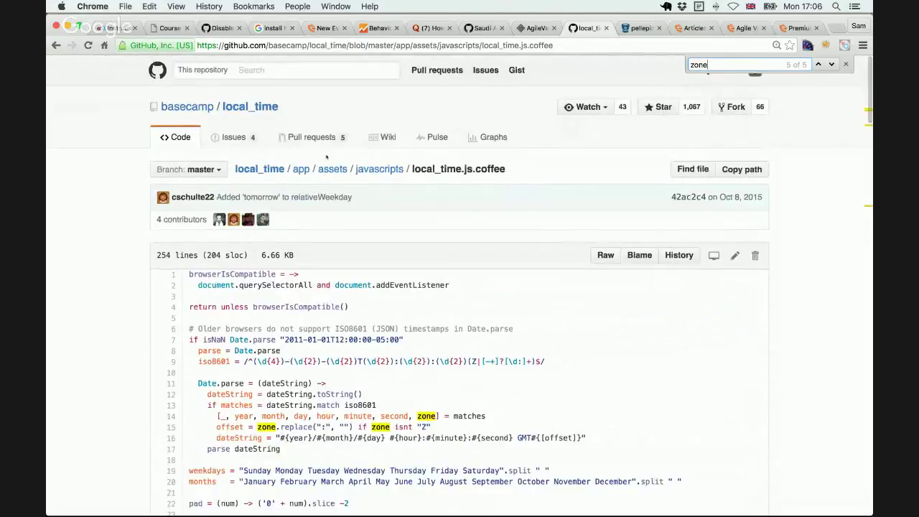
{"action": "left_click", "coordinate": [234, 137]}
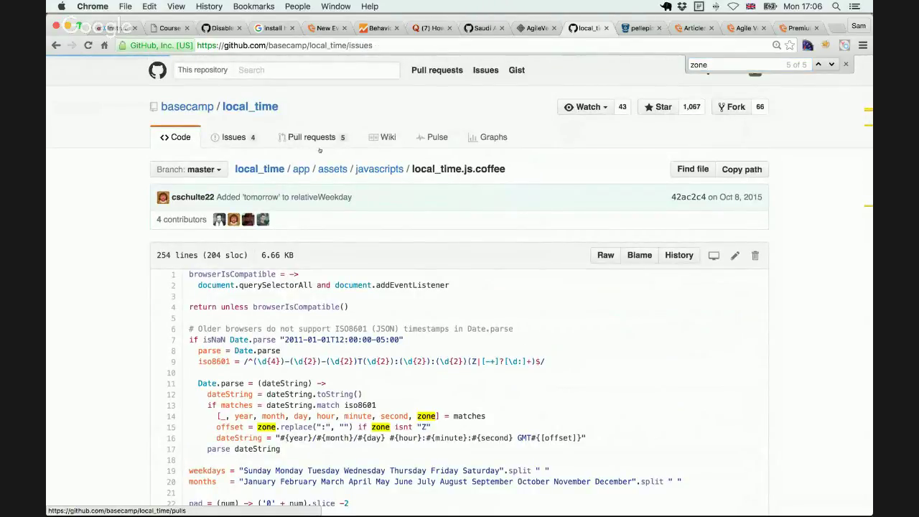
{"action": "left_click_drag", "start_coordinate": [247, 172], "coordinate": [325, 173]}
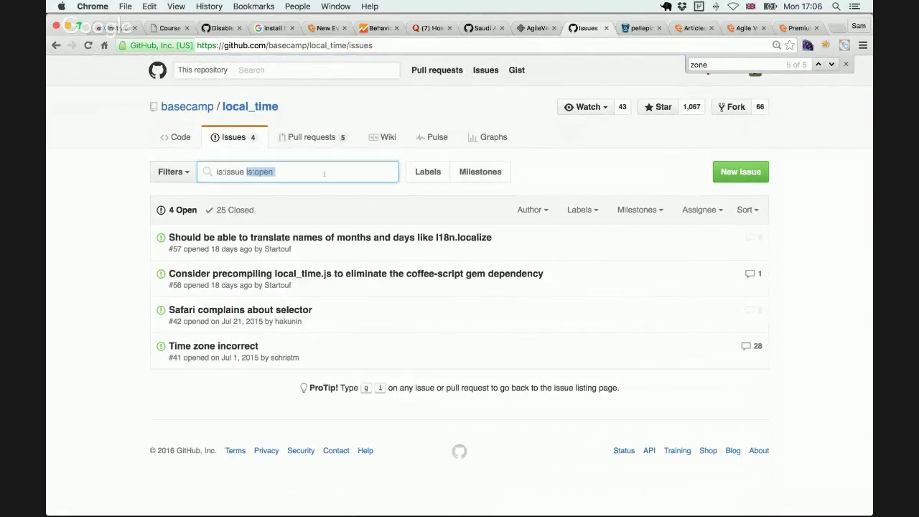
{"action": "type", "text": "saudi"}
{"action": "key", "text": "Return"}
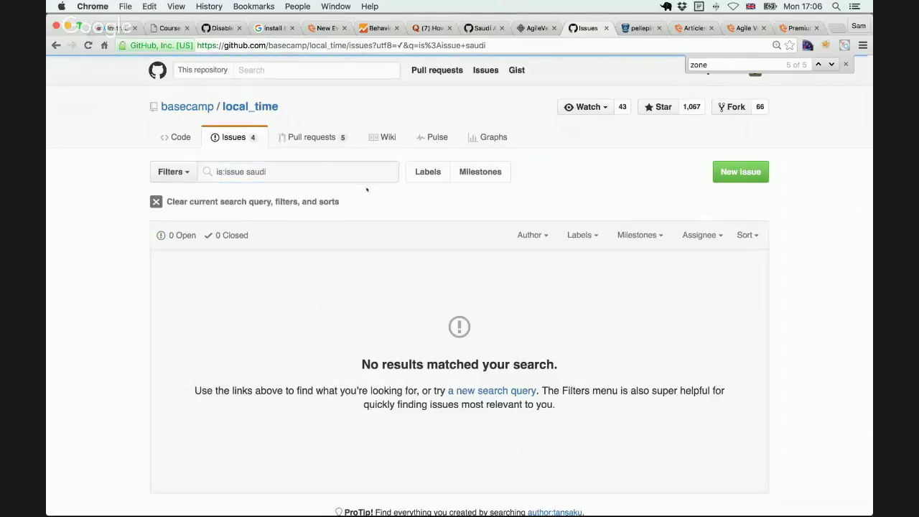
Step: Remove "saudi" from the issue filter and skim the titles of all open and closed local_time issues for timezone problems
{"action": "left_click_drag", "start_coordinate": [247, 172], "coordinate": [306, 172]}
{"action": "key", "text": "BackSpace"}
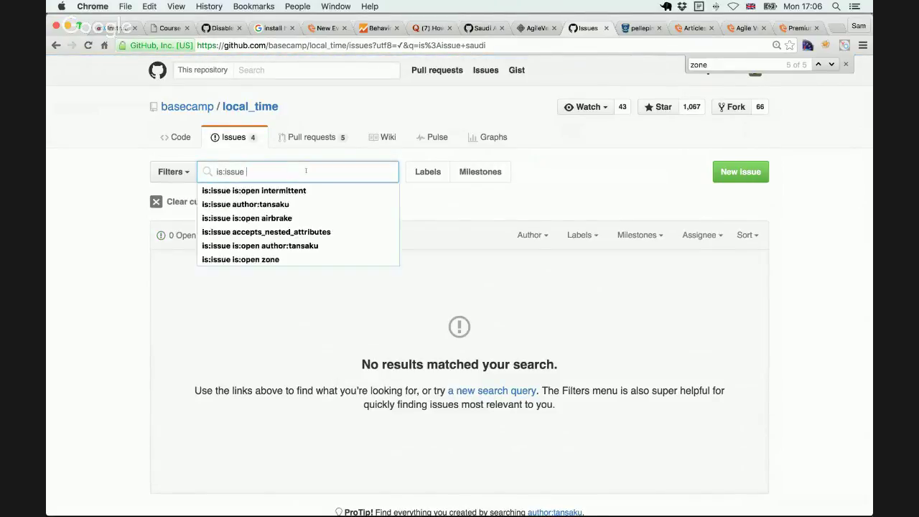
{"action": "key", "text": "Return"}
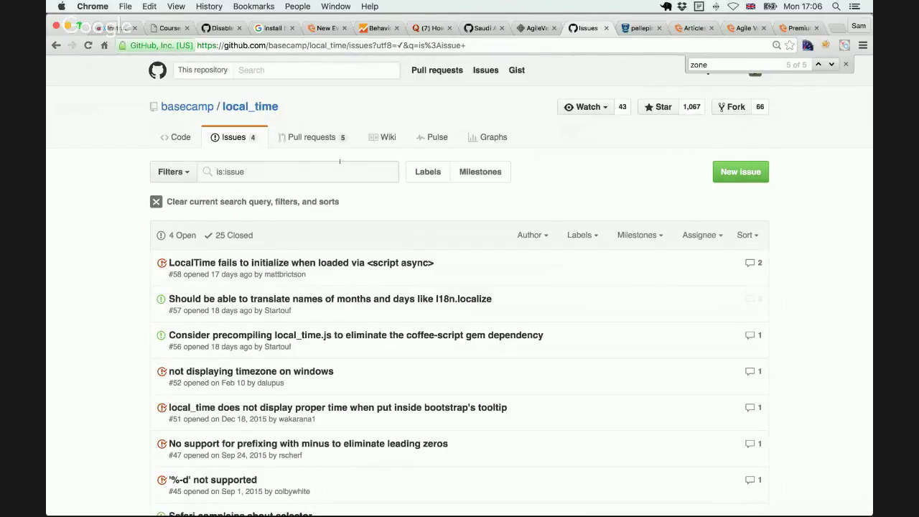
{"action": "scroll", "coordinate": [340, 161], "scroll_direction": "down", "scroll_amount": 10}
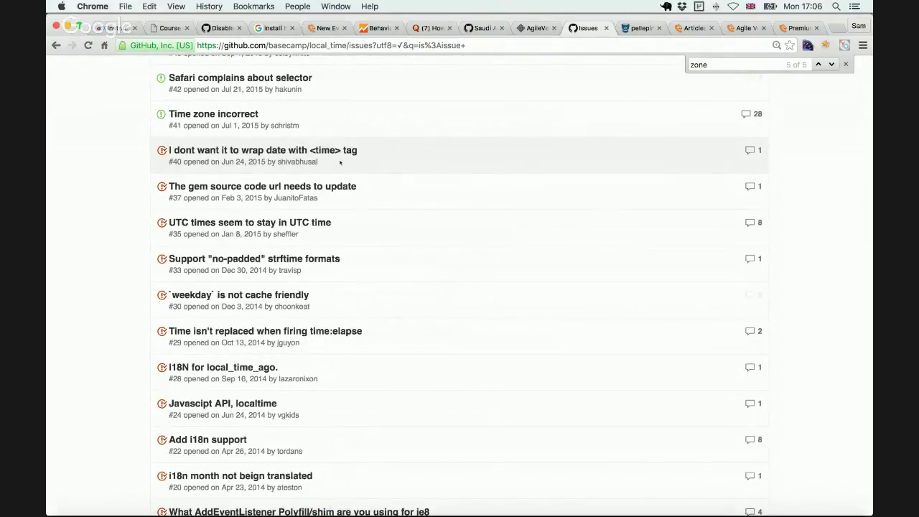
{"action": "key", "text": "super+Tab"}
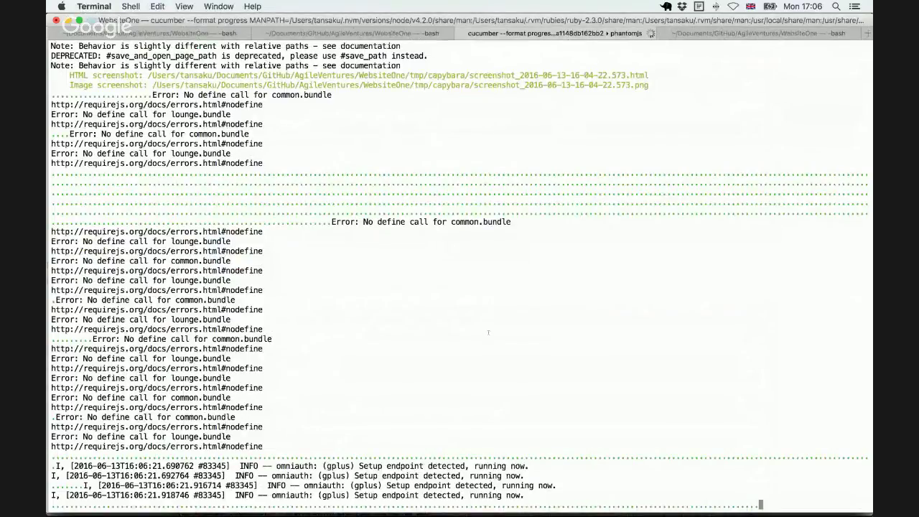
{"action": "key", "text": "super+Tab"}
{"action": "scroll", "coordinate": [564, 194], "scroll_direction": "up", "scroll_amount": 2}
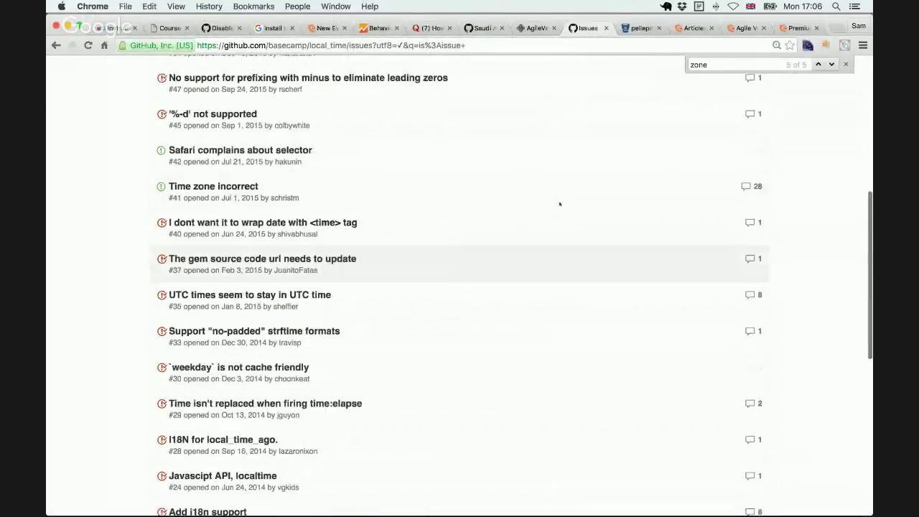
{"action": "scroll", "coordinate": [560, 204], "scroll_direction": "down", "scroll_amount": 5}
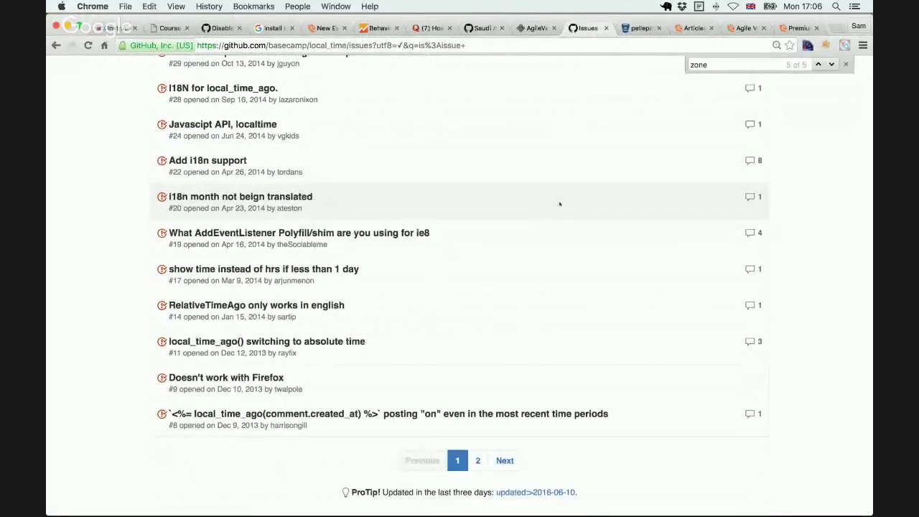
{"action": "scroll", "coordinate": [560, 204], "scroll_direction": "up", "scroll_amount": 10}
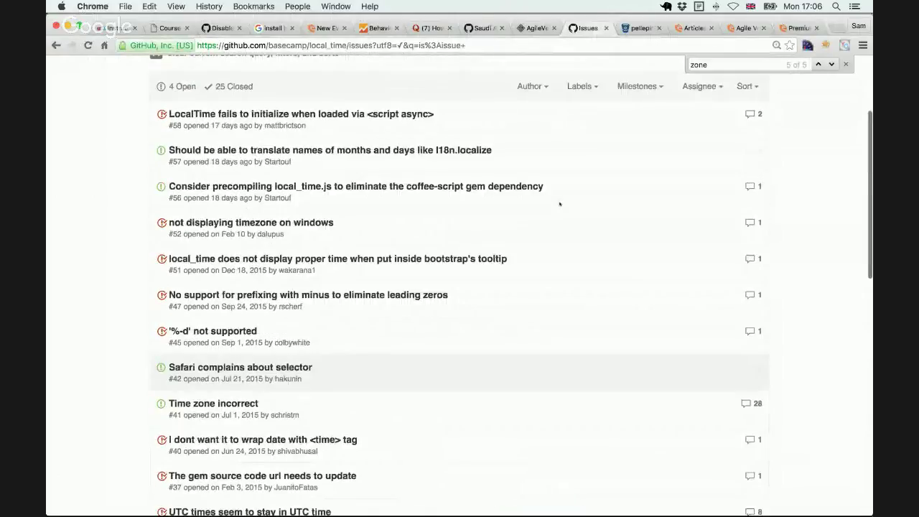
Step: Reread WebsiteOne's Saudi Arabia timezone issue, including the comment about both Arabia and Atlantic Standard Time being abbreviated to AST
{"action": "left_click", "coordinate": [480, 27]}
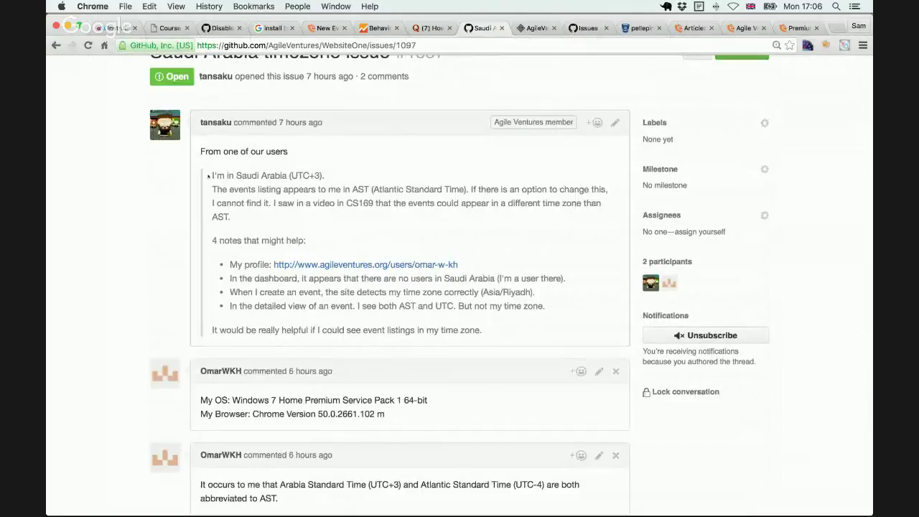
{"action": "left_click_drag", "start_coordinate": [212, 175], "coordinate": [463, 306]}
{"action": "scroll", "coordinate": [284, 293], "scroll_direction": "down", "scroll_amount": 3}
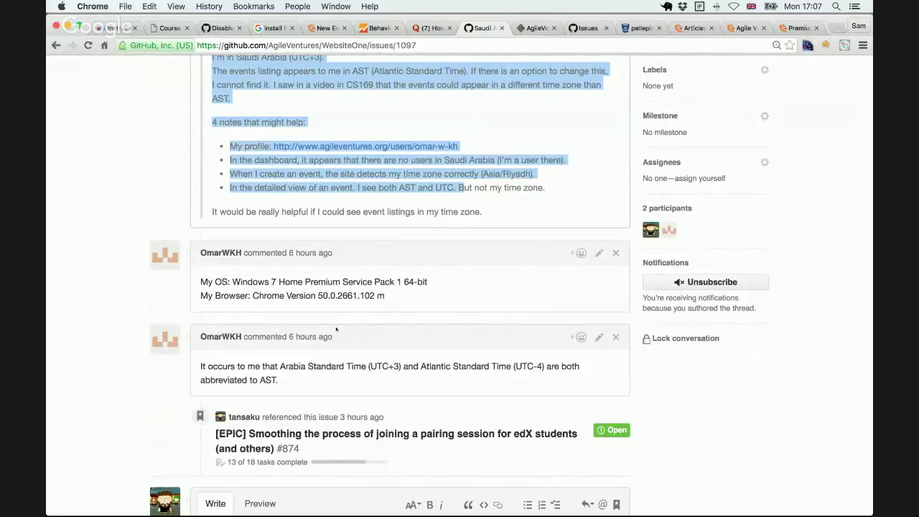
{"action": "left_click_drag", "start_coordinate": [276, 380], "coordinate": [193, 365]}
{"action": "left_click", "coordinate": [286, 385]}
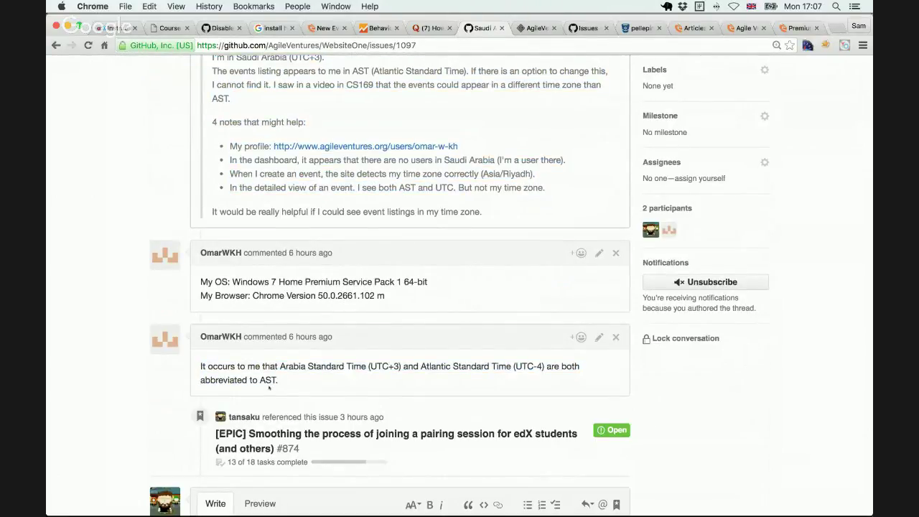
{"action": "left_click_drag", "start_coordinate": [278, 380], "coordinate": [251, 380]}
{"action": "key", "text": "super+Tab"}
{"action": "key", "text": "super+Tab"}
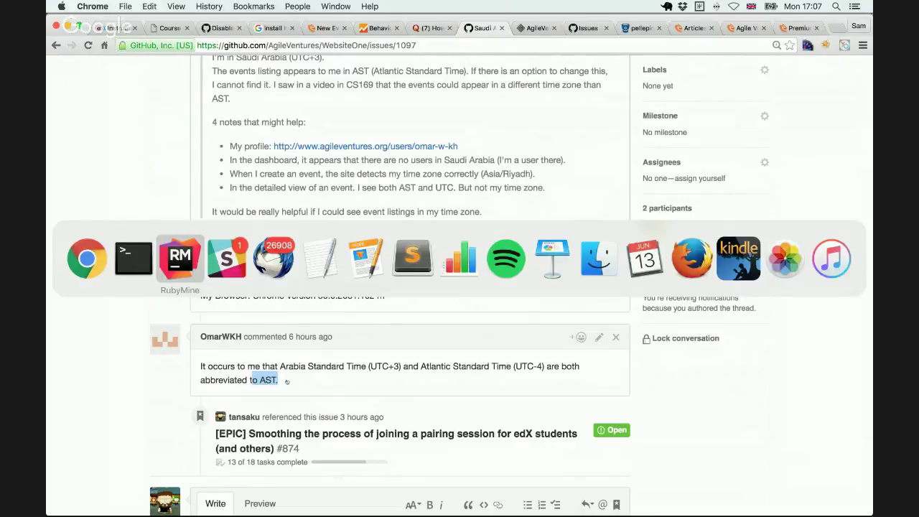
{"action": "key", "text": "super+shift+Tab"}
{"action": "key", "text": "super+shift+Tab"}
Step: Go back from the local_time issues to local_time.js.coffee and read the Date.parse override and the parseTimeZone function
{"action": "left_click", "coordinate": [585, 28]}
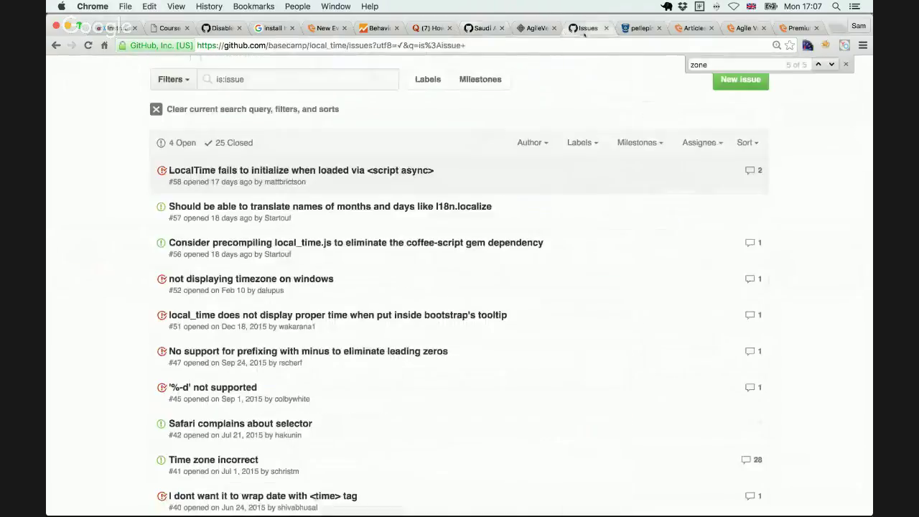
{"action": "left_click", "coordinate": [56, 45]}
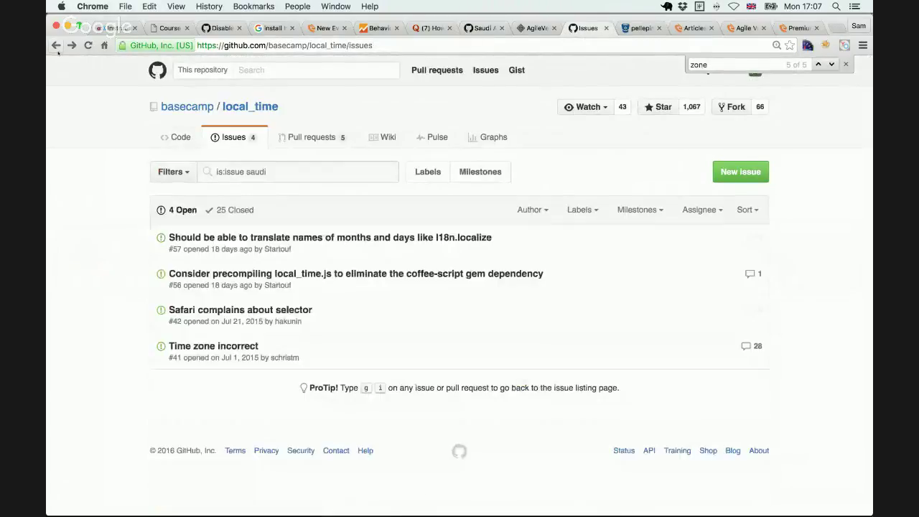
{"action": "left_click", "coordinate": [56, 45]}
{"action": "scroll", "coordinate": [360, 384], "scroll_direction": "down", "scroll_amount": 2}
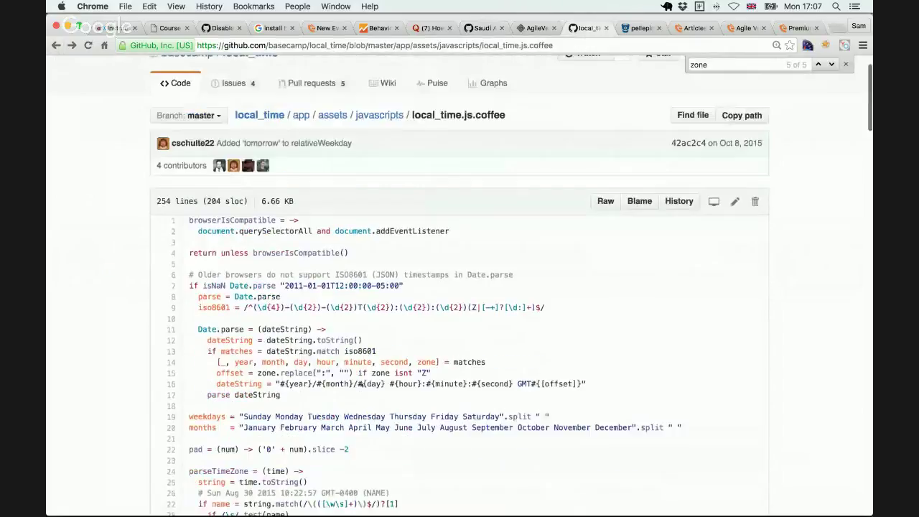
{"action": "scroll", "coordinate": [361, 384], "scroll_direction": "down", "scroll_amount": 8}
{"action": "scroll", "coordinate": [413, 289], "scroll_direction": "up", "scroll_amount": 3}
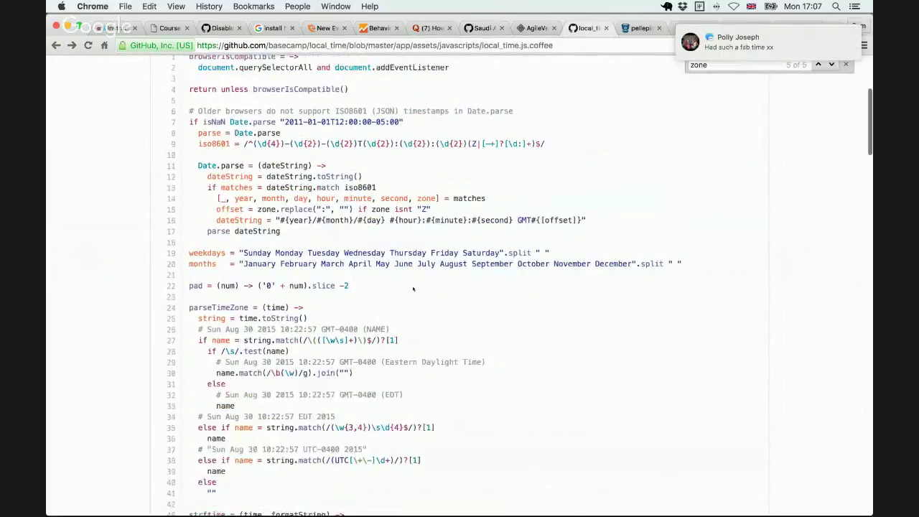
{"action": "scroll", "coordinate": [413, 289], "scroll_direction": "up", "scroll_amount": 1}
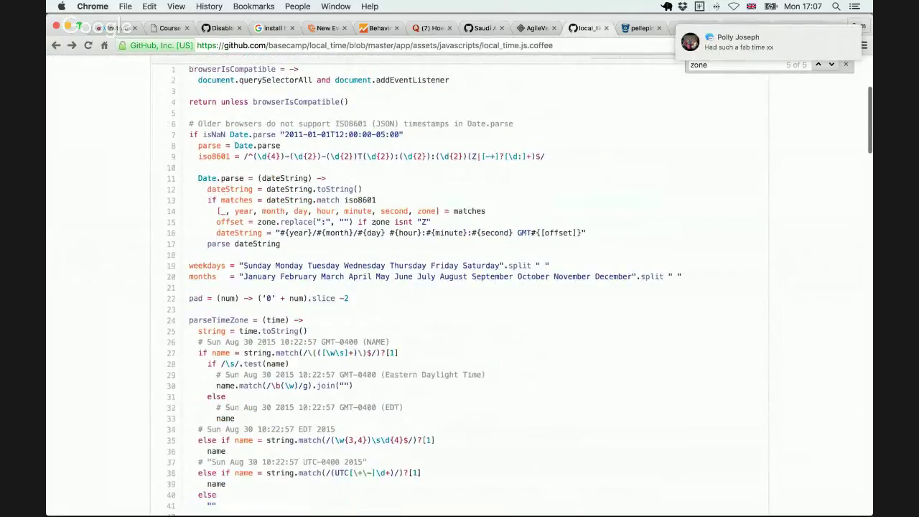
{"action": "scroll", "coordinate": [387, 225], "scroll_direction": "down", "scroll_amount": 1}
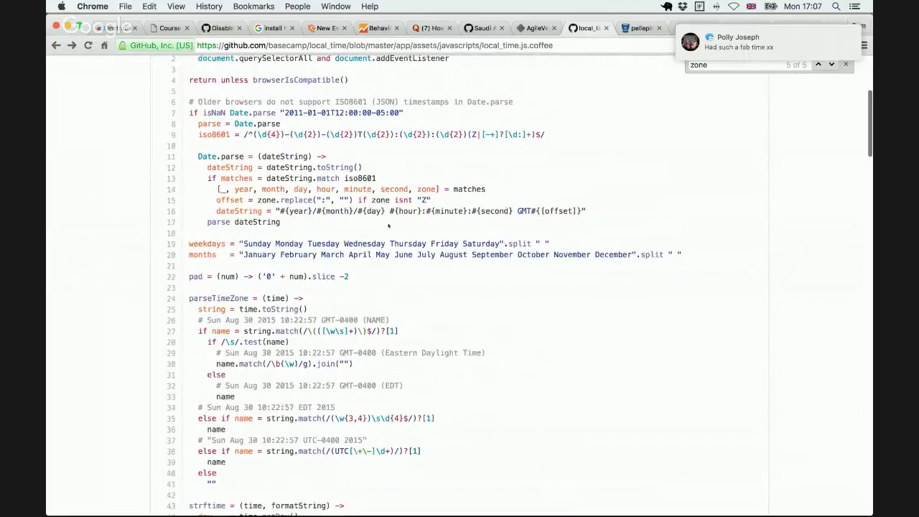
{"action": "scroll", "coordinate": [388, 224], "scroll_direction": "down", "scroll_amount": 2}
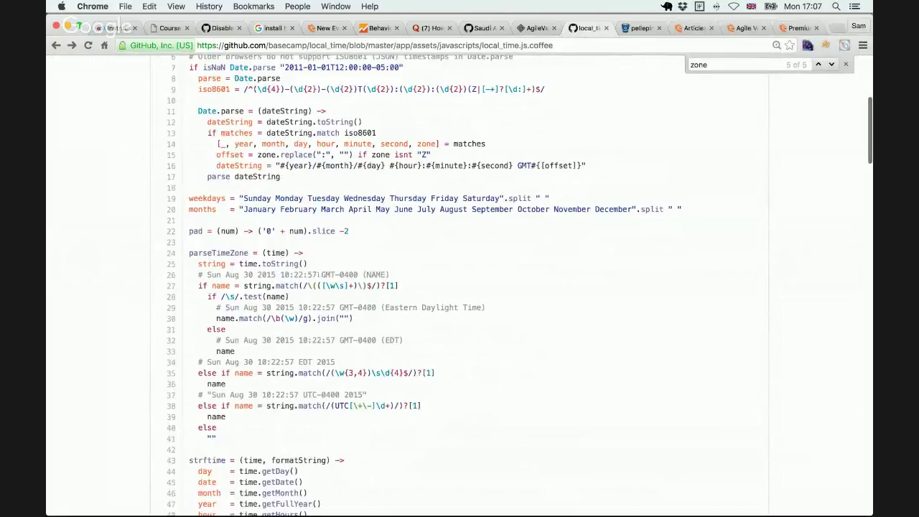
Step: Examine the GMT offset in parseTimeZone's first comment, and skim strftime and the rest of the file
{"action": "left_click_drag", "start_coordinate": [209, 275], "coordinate": [359, 275]}
{"action": "left_click", "coordinate": [359, 275]}
{"action": "double_click", "coordinate": [337, 275]}
{"action": "scroll", "coordinate": [393, 293], "scroll_direction": "down", "scroll_amount": 10}
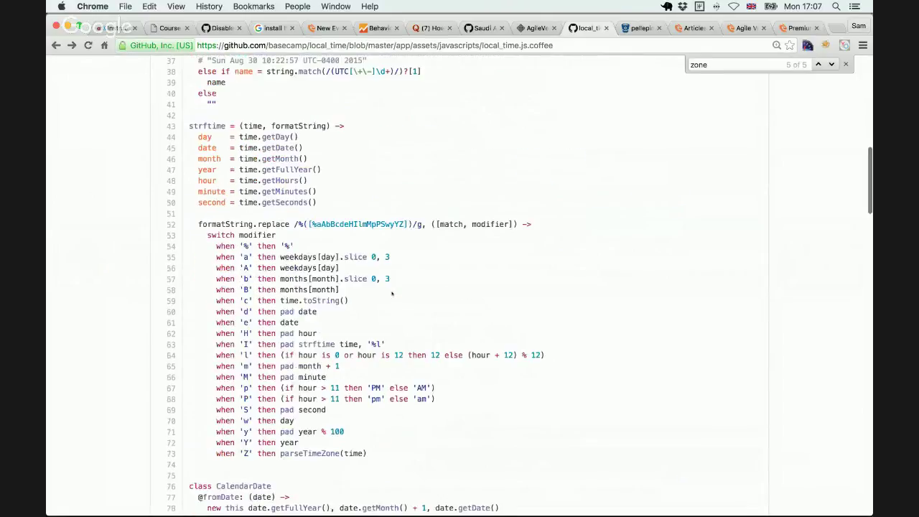
{"action": "scroll", "coordinate": [392, 293], "scroll_direction": "down", "scroll_amount": 15}
{"action": "scroll", "coordinate": [392, 293], "scroll_direction": "up", "scroll_amount": 20}
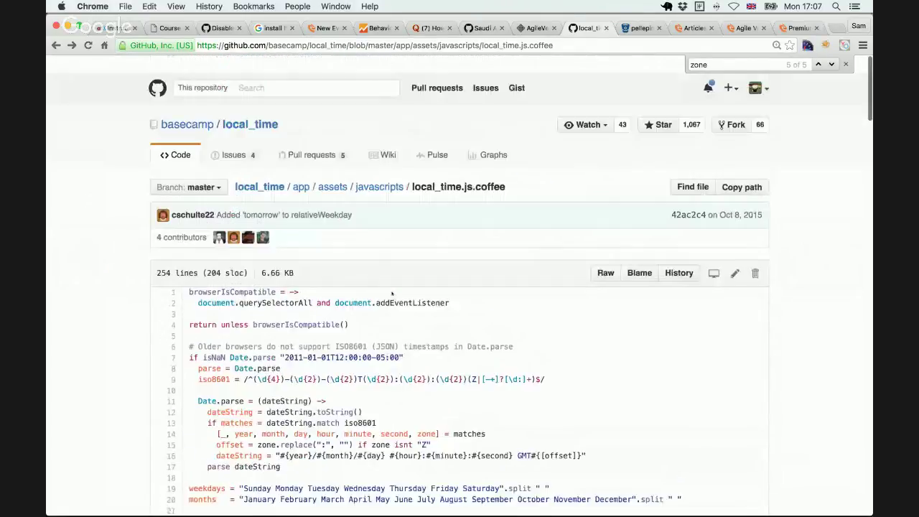
Step: Search the local_time repository's open issues for "AST"
{"action": "scroll", "coordinate": [392, 293], "scroll_direction": "down", "scroll_amount": 1}
{"action": "left_click", "coordinate": [233, 137]}
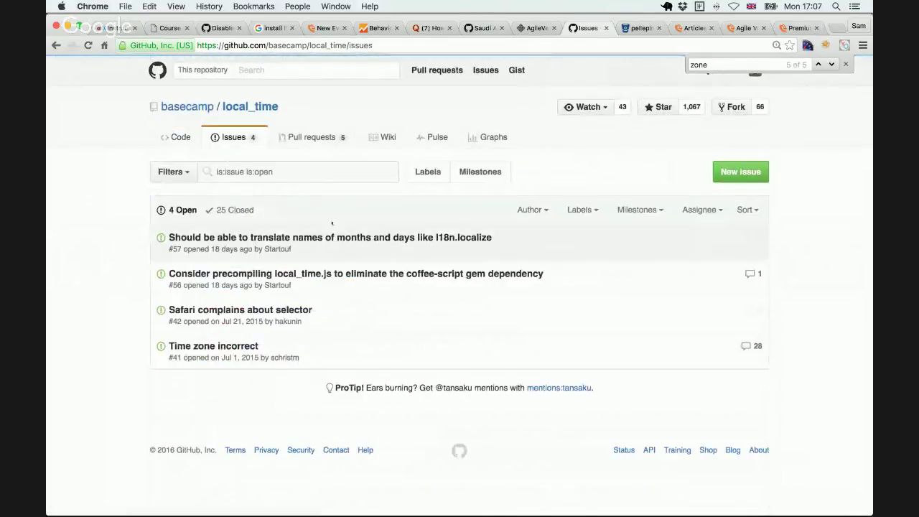
{"action": "left_click", "coordinate": [296, 172]}
{"action": "type", "text": "AST"}
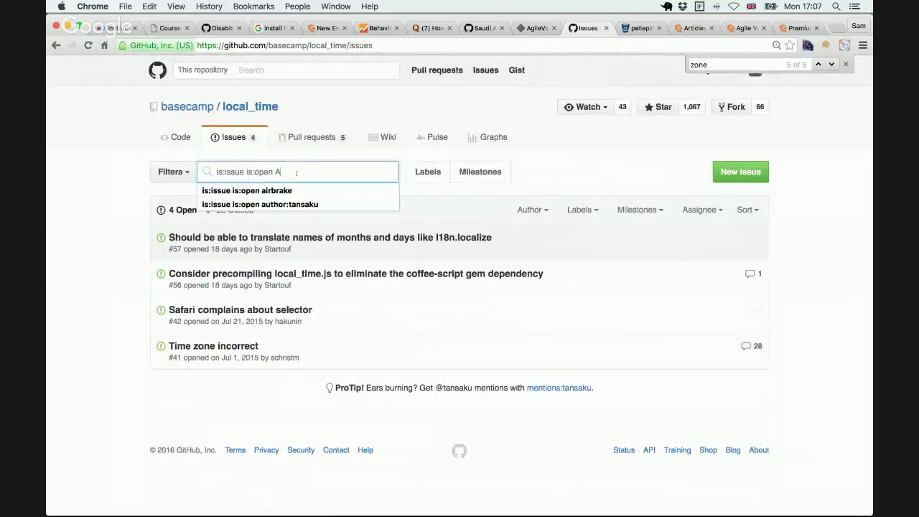
{"action": "key", "text": "Return"}
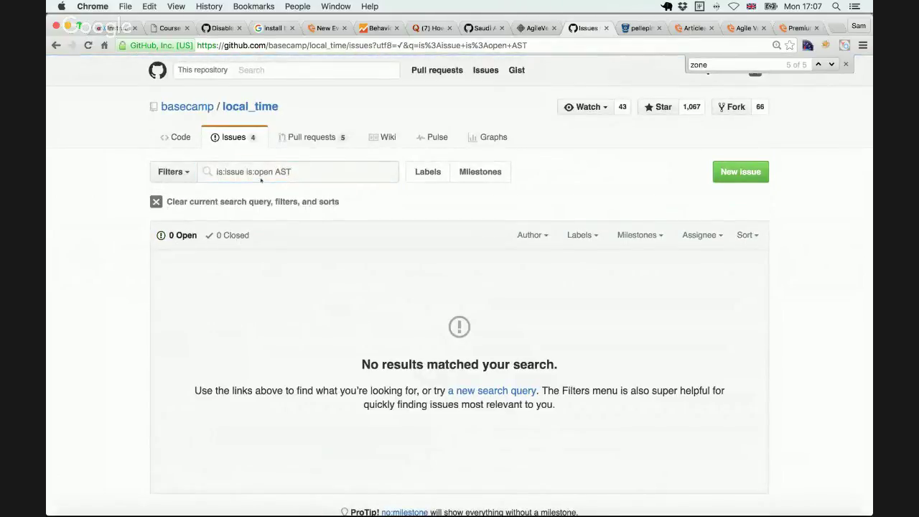
Step: Return to local_time.js.coffee and recheck the GMT offset format in parseTimeZone's comments
{"action": "key", "text": "super+bracketleft"}
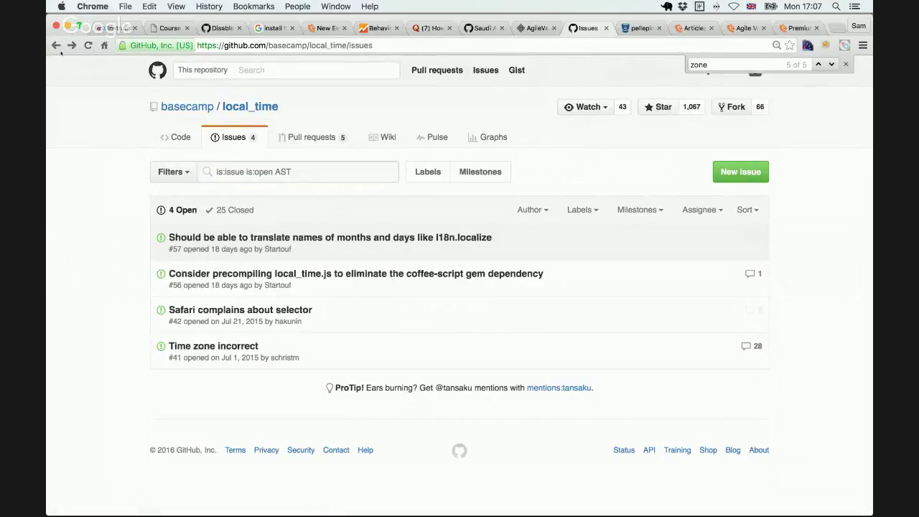
{"action": "key", "text": "super+bracketleft"}
{"action": "scroll", "coordinate": [559, 324], "scroll_direction": "down", "scroll_amount": 5}
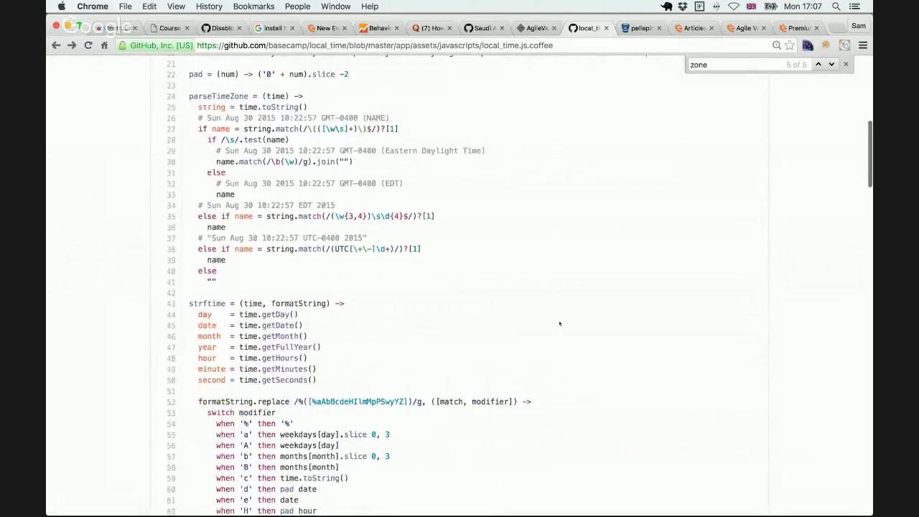
{"action": "scroll", "coordinate": [559, 323], "scroll_direction": "up", "scroll_amount": 3}
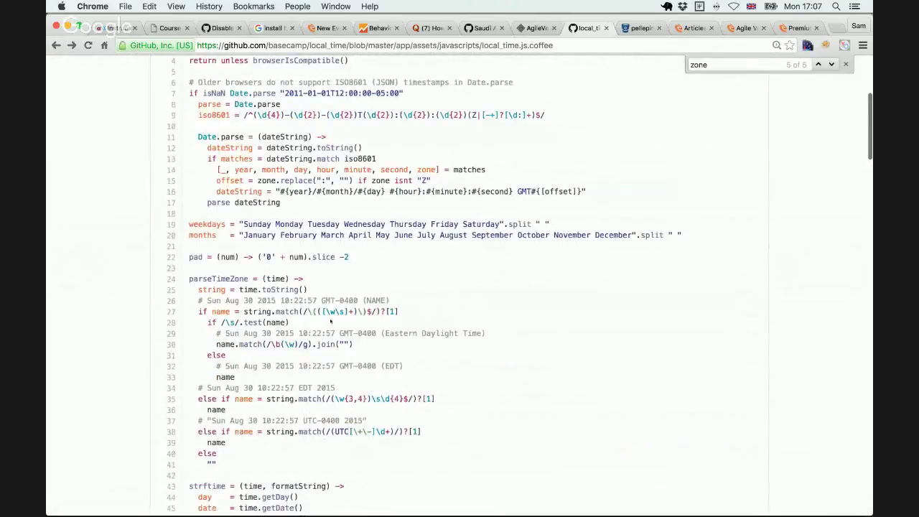
{"action": "double_click", "coordinate": [329, 300]}
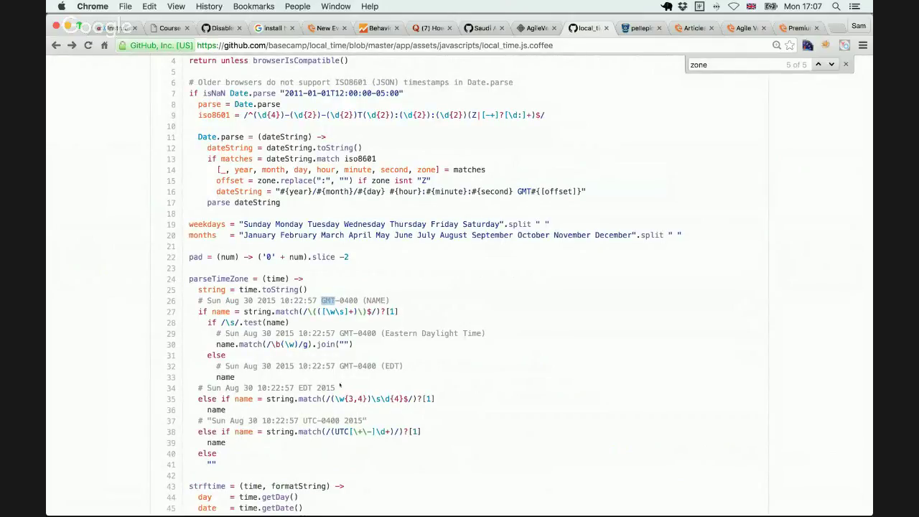
Step: Search local_time.js.coffee for "parseTimeZone" and go to the place where the function is called
{"action": "double_click", "coordinate": [214, 279]}
{"action": "key", "text": "super+c"}
{"action": "key", "text": "super+f"}
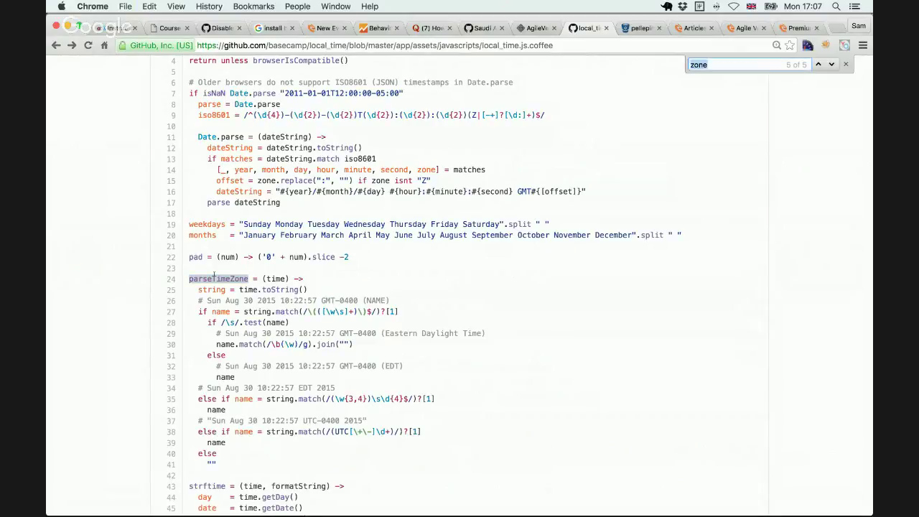
{"action": "key", "text": "super+v"}
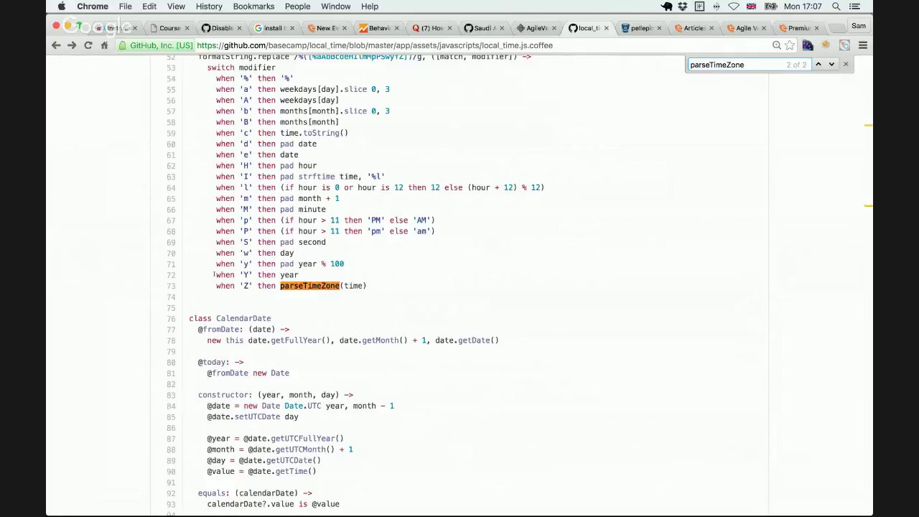
{"action": "key", "text": "Return"}
{"action": "key", "text": "Return"}
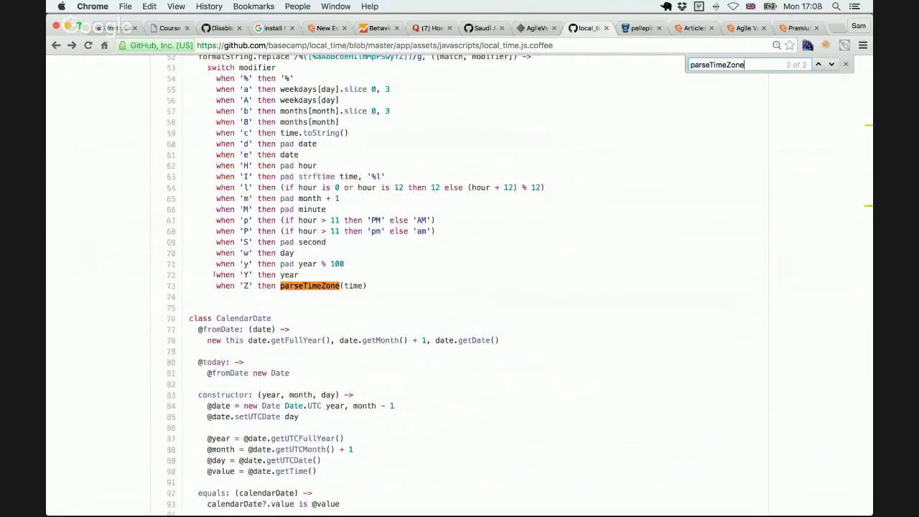
Step: Examine how strftime's 'Z' modifier calls parseTimeZone, comparing the strftime switch with the parseTimeZone and Date.parse code above it
{"action": "scroll", "coordinate": [213, 274], "scroll_direction": "up", "scroll_amount": 4}
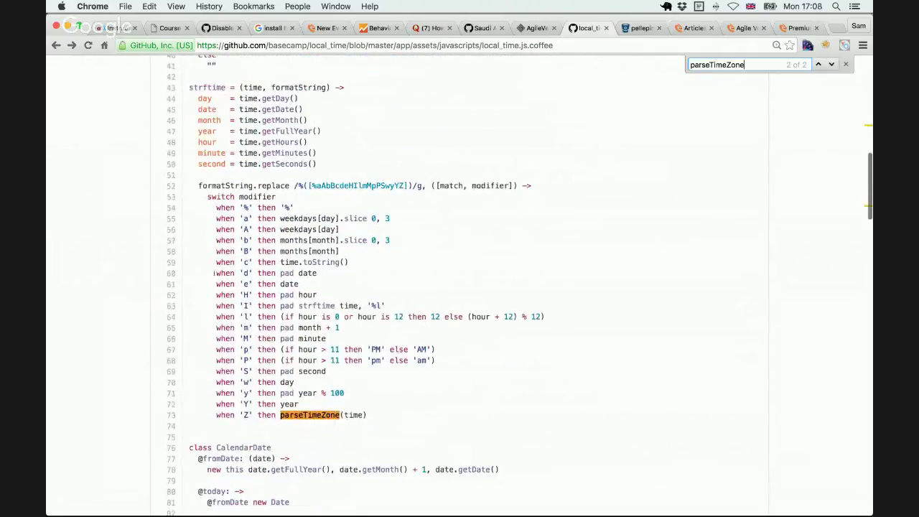
{"action": "scroll", "coordinate": [213, 275], "scroll_direction": "up", "scroll_amount": 1}
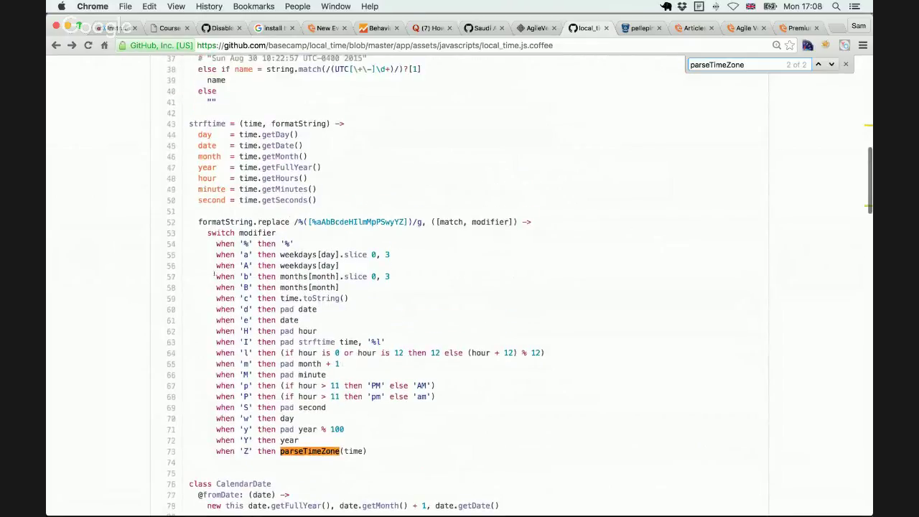
{"action": "scroll", "coordinate": [213, 275], "scroll_direction": "up", "scroll_amount": 12}
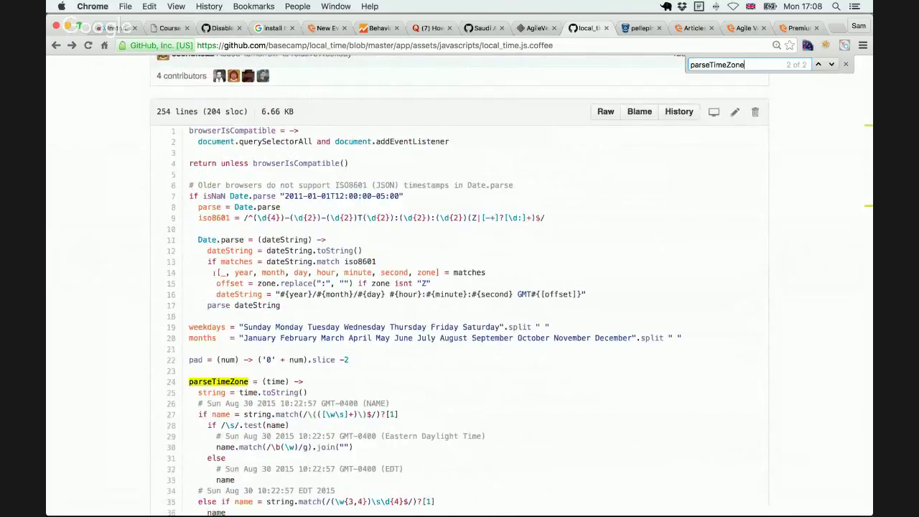
{"action": "scroll", "coordinate": [213, 274], "scroll_direction": "down", "scroll_amount": 5}
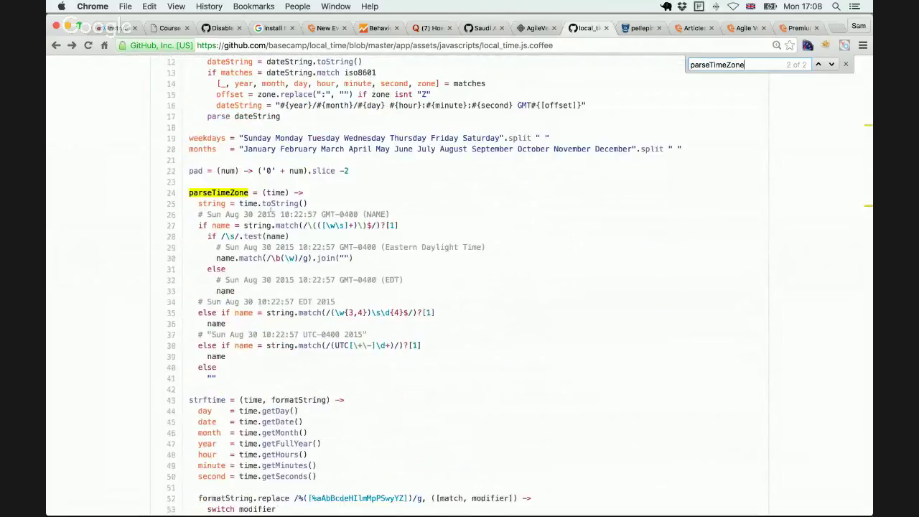
{"action": "scroll", "coordinate": [269, 210], "scroll_direction": "up", "scroll_amount": 3}
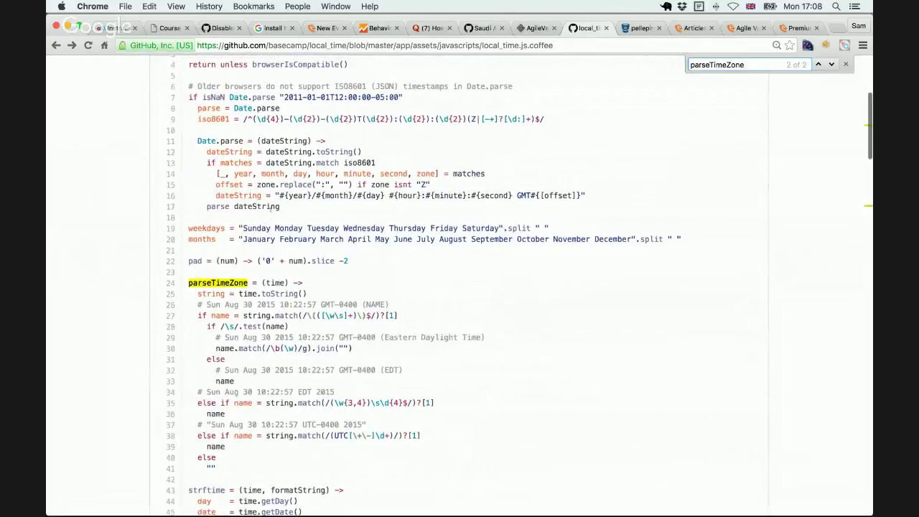
{"action": "scroll", "coordinate": [273, 208], "scroll_direction": "down", "scroll_amount": 8}
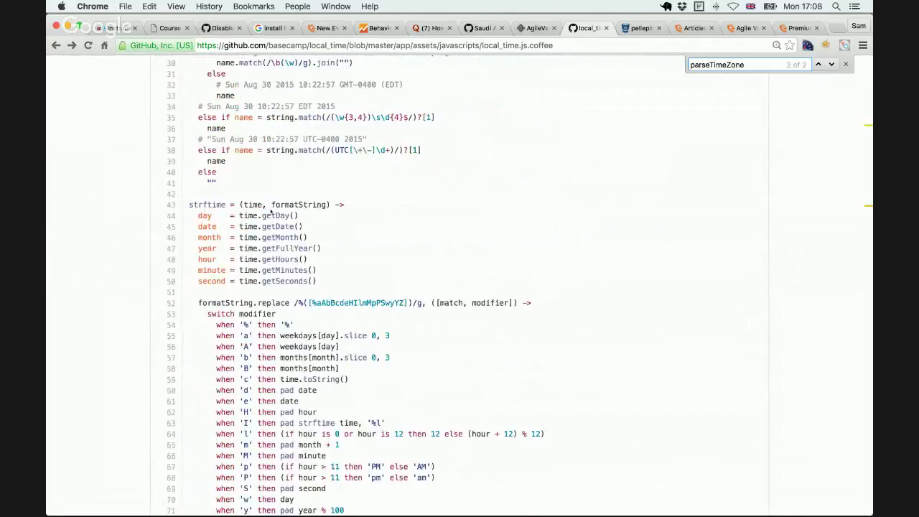
{"action": "scroll", "coordinate": [271, 211], "scroll_direction": "down", "scroll_amount": 3}
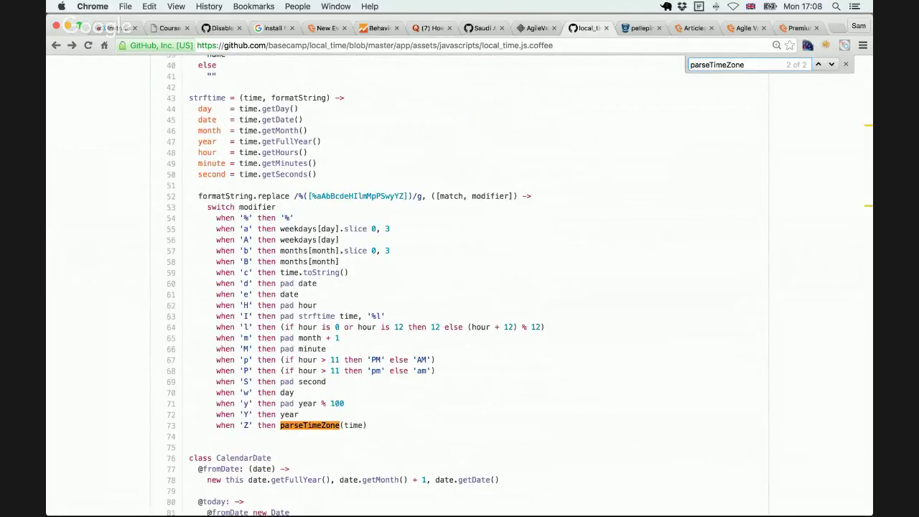
{"action": "scroll", "coordinate": [258, 197], "scroll_direction": "down", "scroll_amount": 5}
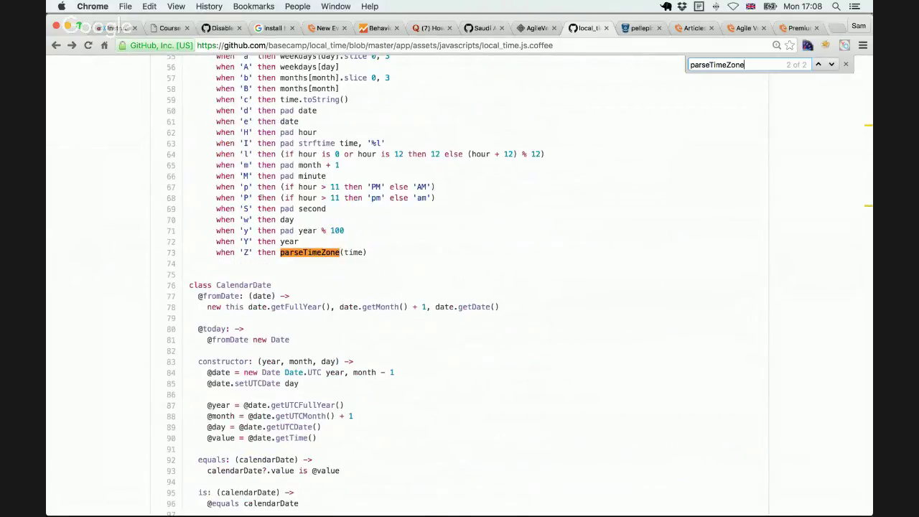
{"action": "scroll", "coordinate": [259, 199], "scroll_direction": "up", "scroll_amount": 14}
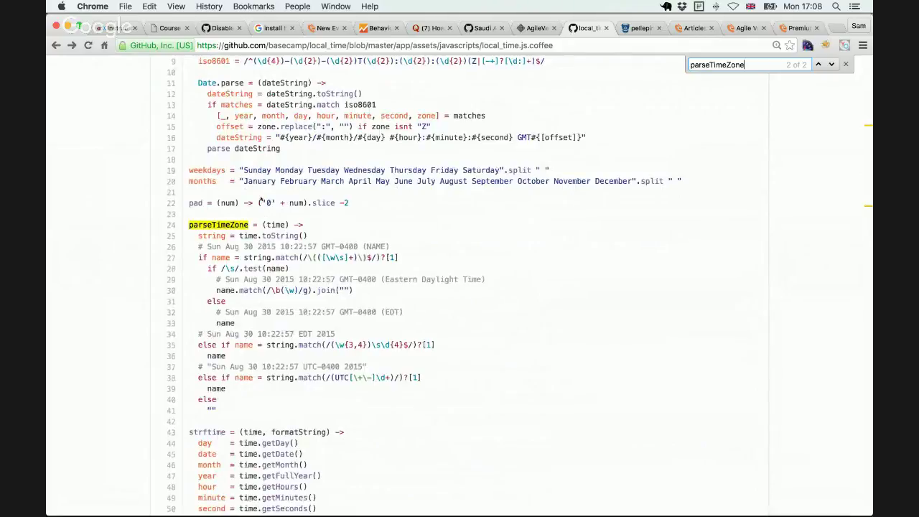
{"action": "scroll", "coordinate": [260, 201], "scroll_direction": "up", "scroll_amount": 2}
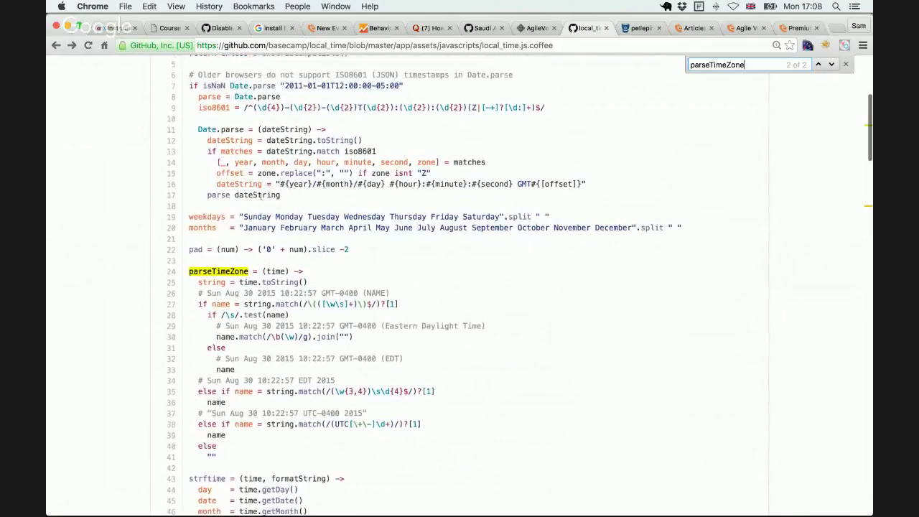
{"action": "scroll", "coordinate": [261, 198], "scroll_direction": "down", "scroll_amount": 17}
{"action": "scroll", "coordinate": [260, 197], "scroll_direction": "up", "scroll_amount": 5}
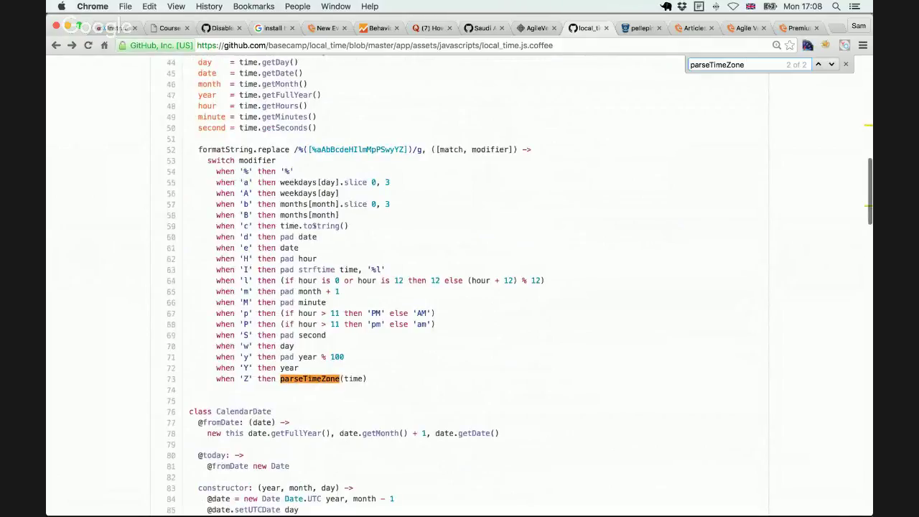
{"action": "scroll", "coordinate": [314, 226], "scroll_direction": "up", "scroll_amount": 1}
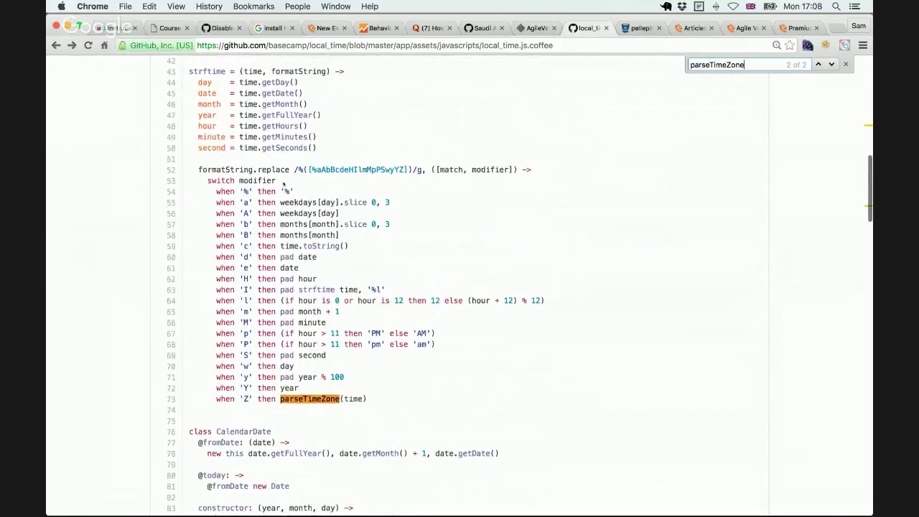
{"action": "scroll", "coordinate": [244, 151], "scroll_direction": "up", "scroll_amount": 4}
{"action": "scroll", "coordinate": [271, 140], "scroll_direction": "up", "scroll_amount": 20}
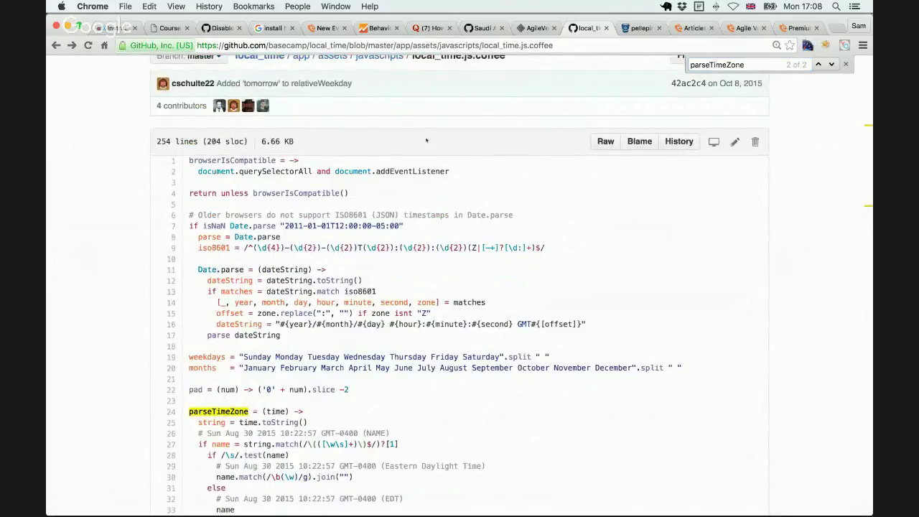
Step: Search local_time.js.coffee for "time" and step through the matches down to the getTime calls in timeElapsed
{"action": "type", "text": "time"}
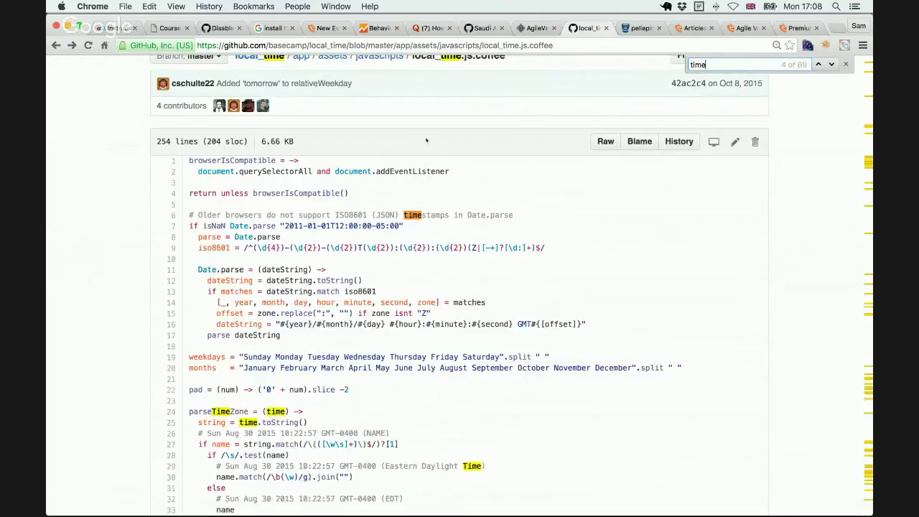
{"action": "key", "text": "Return"}
{"action": "key", "text": "Return"}
{"action": "key", "text": "Return"}
{"action": "key", "text": "Return"}
{"action": "key", "text": "Return"}
{"action": "key", "text": "Return"}
{"action": "key", "text": "Return"}
{"action": "key", "text": "Return"}
{"action": "key", "text": "Return"}
{"action": "key", "text": "Return"}
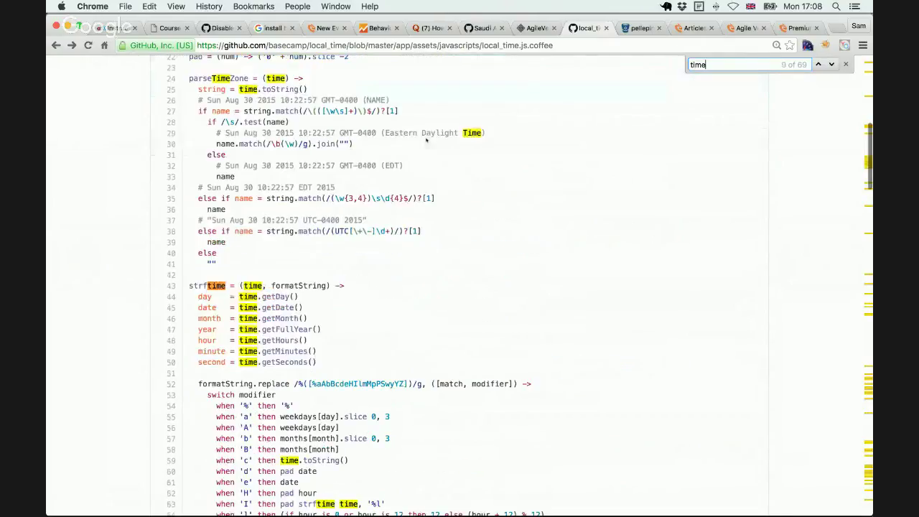
{"action": "key", "text": "Return"}
{"action": "key", "text": "Return"}
{"action": "key", "text": "Return"}
{"action": "key", "text": "Return"}
{"action": "key", "text": "Return"}
{"action": "key", "text": "Return"}
{"action": "key", "text": "Return"}
{"action": "key", "text": "Return"}
{"action": "key", "text": "Return"}
{"action": "key", "text": "Return"}
{"action": "key", "text": "Return"}
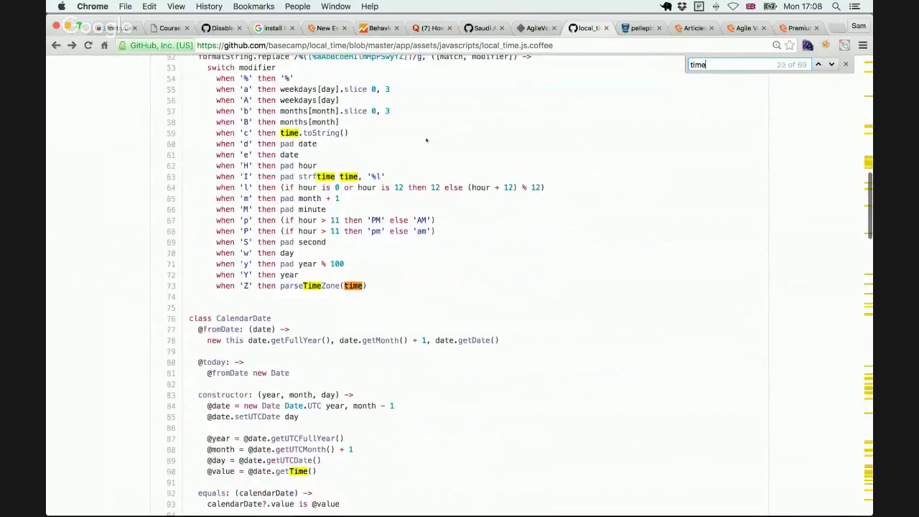
{"action": "key", "text": "Return"}
{"action": "key", "text": "Return"}
{"action": "key", "text": "Return"}
{"action": "key", "text": "Return"}
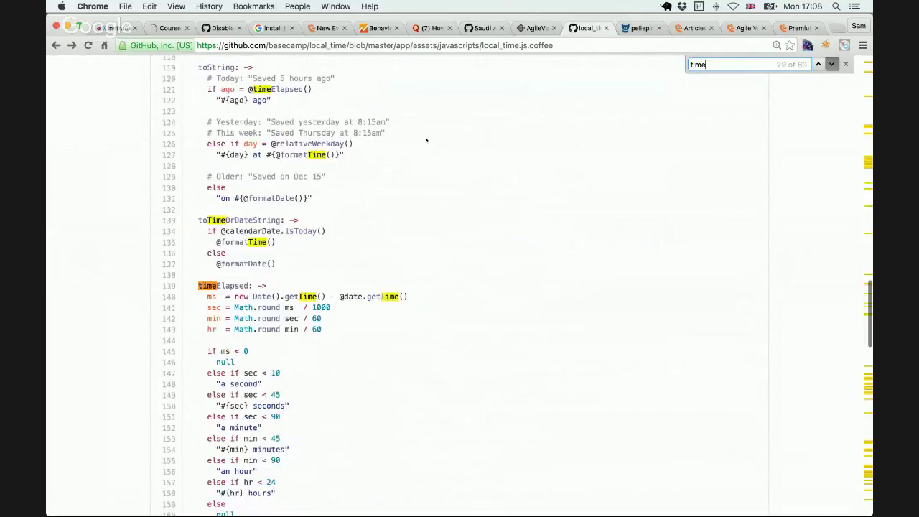
{"action": "key", "text": "Return"}
{"action": "key", "text": "Return"}
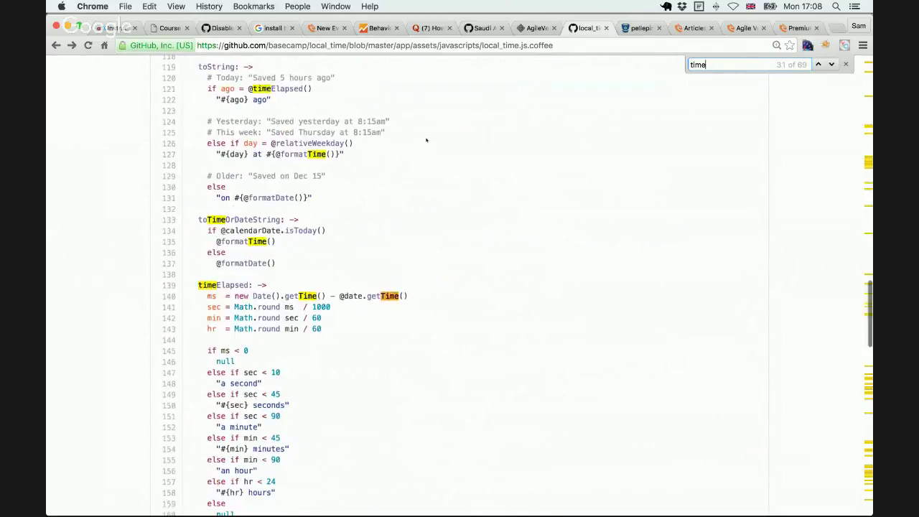
Step: Examine the end of local_time.js.coffee, from the DOMContentLoaded handler that sets the time elements' text to the public API line
{"action": "scroll", "coordinate": [426, 140], "scroll_direction": "down", "scroll_amount": 5}
{"action": "scroll", "coordinate": [426, 140], "scroll_direction": "down", "scroll_amount": 10}
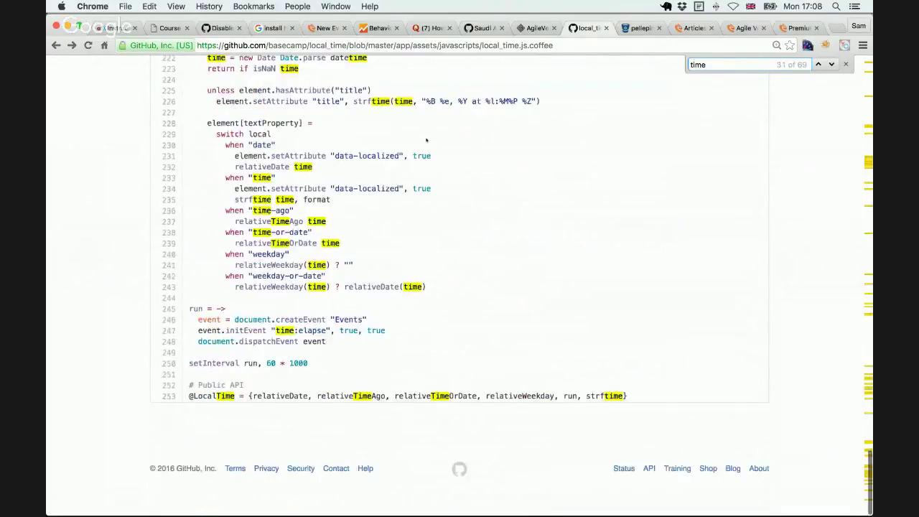
{"action": "scroll", "coordinate": [426, 140], "scroll_direction": "up", "scroll_amount": 5}
{"action": "scroll", "coordinate": [275, 421], "scroll_direction": "down", "scroll_amount": 5}
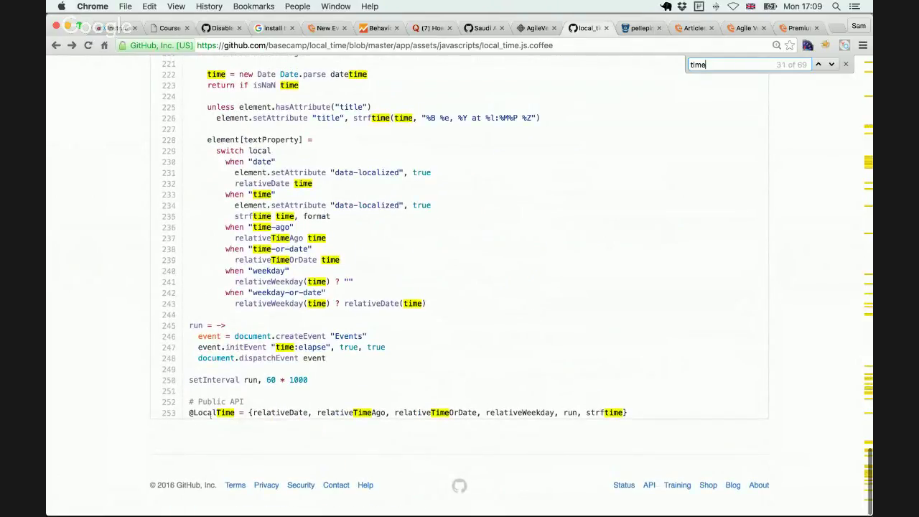
{"action": "scroll", "coordinate": [377, 428], "scroll_direction": "up", "scroll_amount": 2}
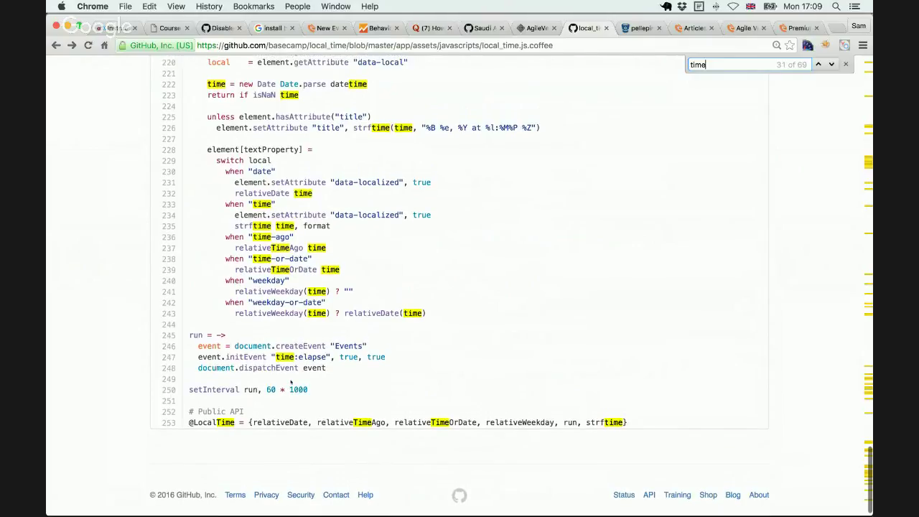
{"action": "scroll", "coordinate": [290, 383], "scroll_direction": "up", "scroll_amount": 6}
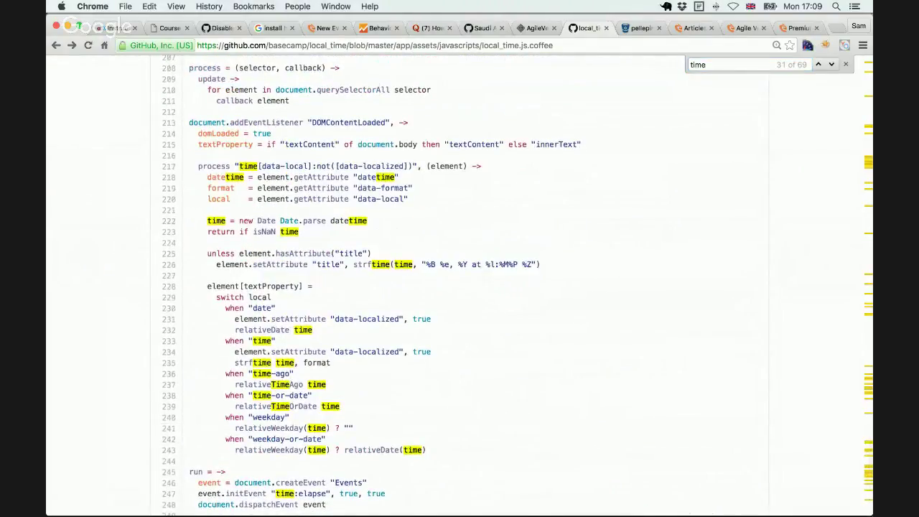
{"action": "scroll", "coordinate": [260, 199], "scroll_direction": "up", "scroll_amount": 1}
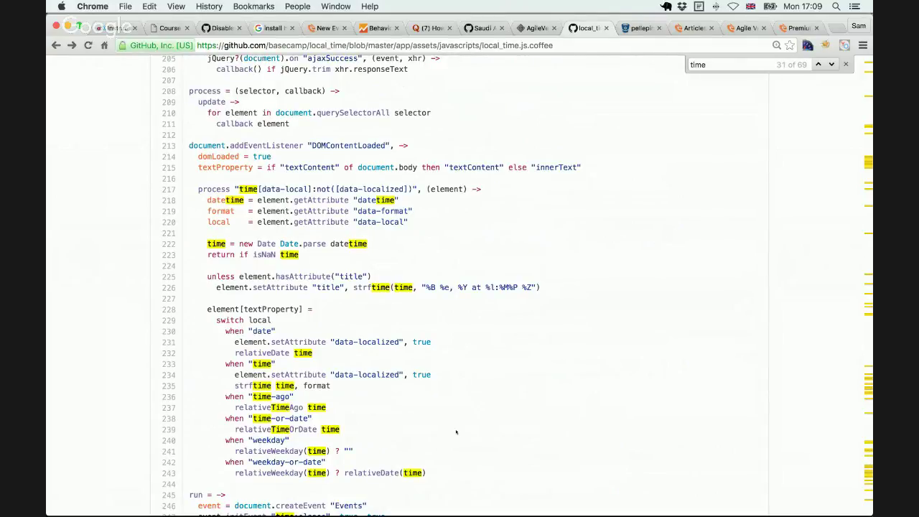
Step: Switch to Terminal and check the Git status of the WebsiteOne branch with gst
{"action": "key", "text": "super+Tab"}
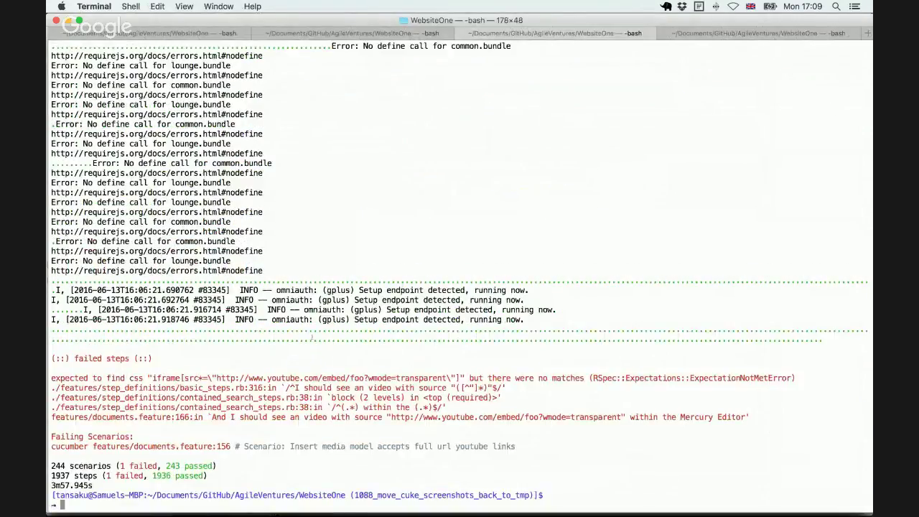
{"action": "type", "text": "gst"}
{"action": "key", "text": "Return"}
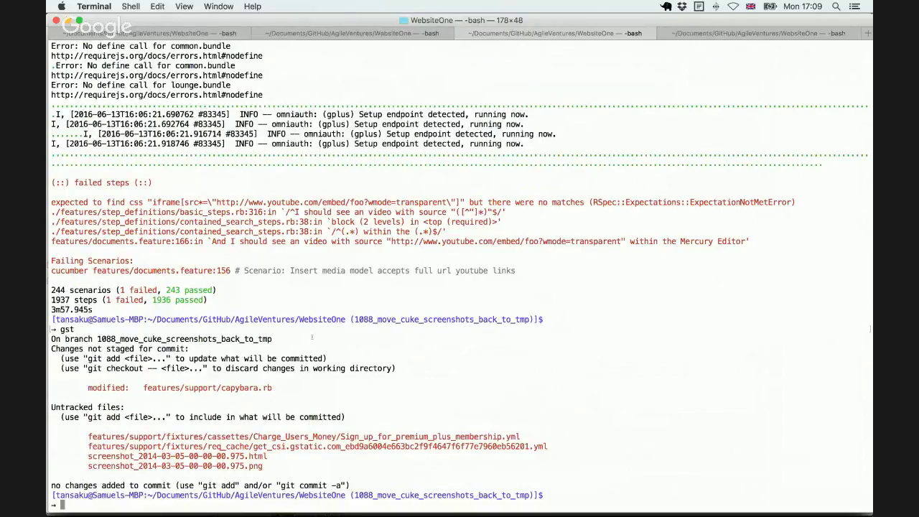
Step: Review the Cucumber failure summary, list the contents of tmp/capybara with ls, and look through the screenshot files
{"action": "type", "text": "ls tmp/ca"}
{"action": "scroll", "coordinate": [264, 291], "scroll_direction": "up", "scroll_amount": 3}
{"action": "scroll", "coordinate": [264, 290], "scroll_direction": "down", "scroll_amount": 3}
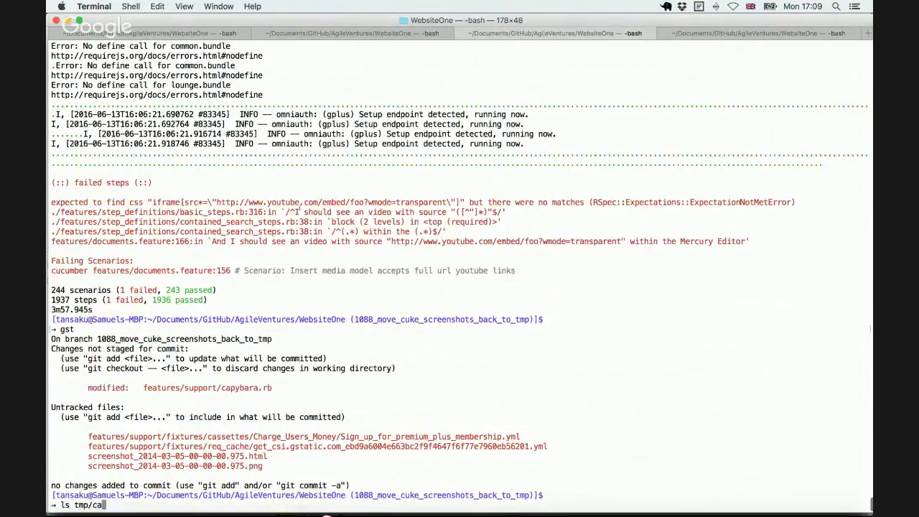
{"action": "left_click_drag", "start_coordinate": [144, 311], "coordinate": [72, 182]}
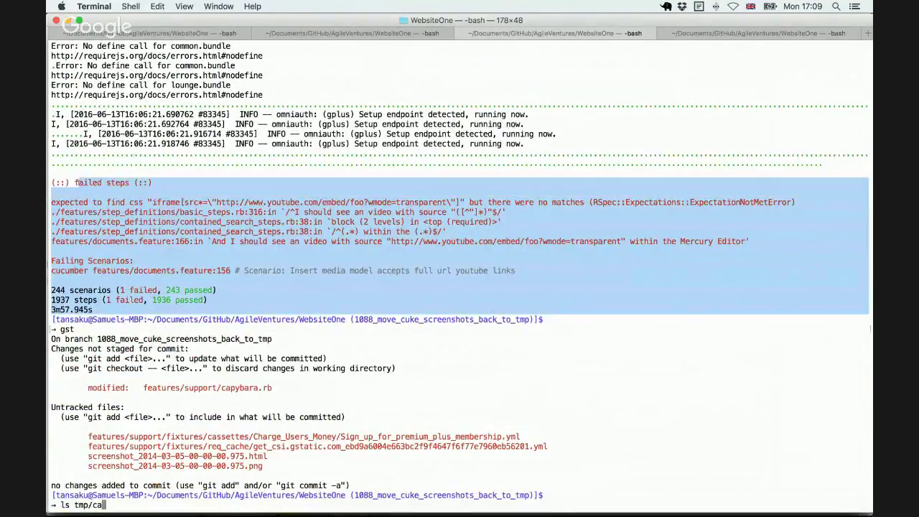
{"action": "left_click", "coordinate": [343, 302]}
{"action": "key", "text": "Tab"}
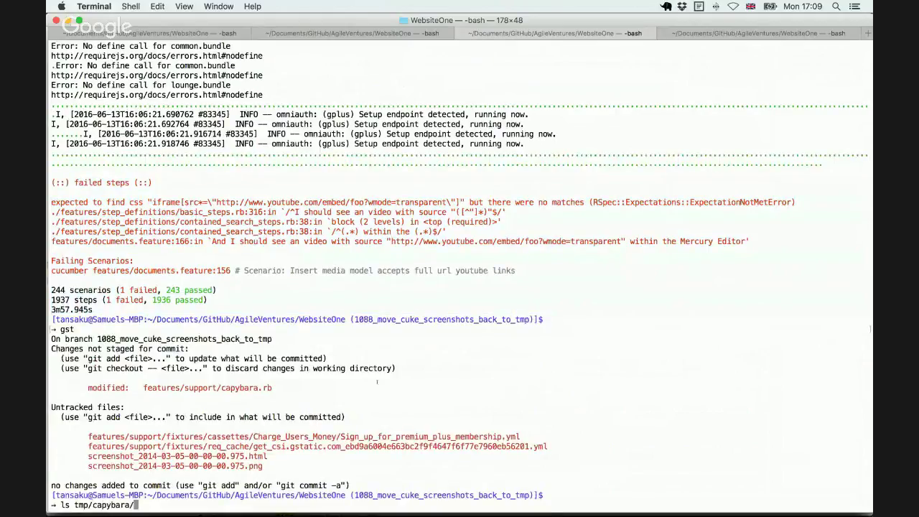
{"action": "key", "text": "Return"}
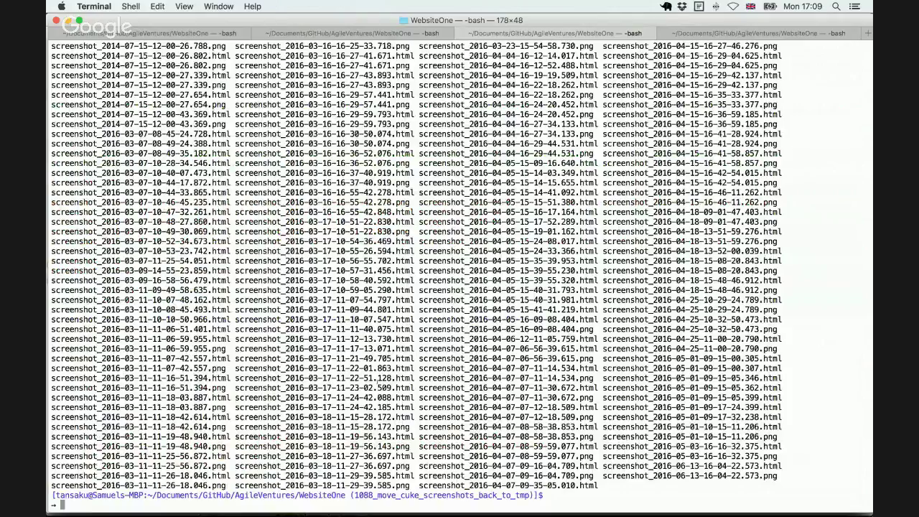
{"action": "scroll", "coordinate": [460, 287], "scroll_direction": "up", "scroll_amount": 2}
{"action": "left_click_drag", "start_coordinate": [441, 367], "coordinate": [441, 426]}
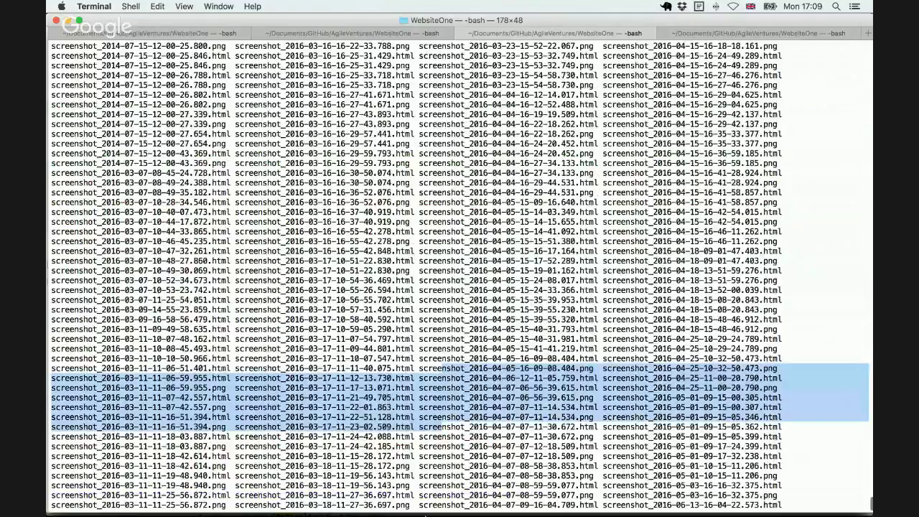
{"action": "left_click_drag", "start_coordinate": [426, 514], "coordinate": [426, 515]}
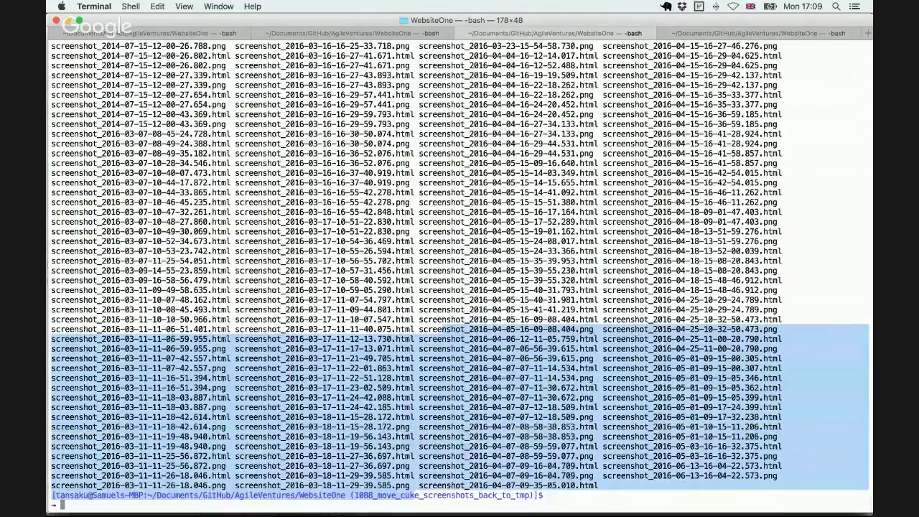
Step: List the most recently modified files with "ls -lat tmp/capybara/ | head" and highlight the newest entries' timestamps
{"action": "key", "text": "Up"}
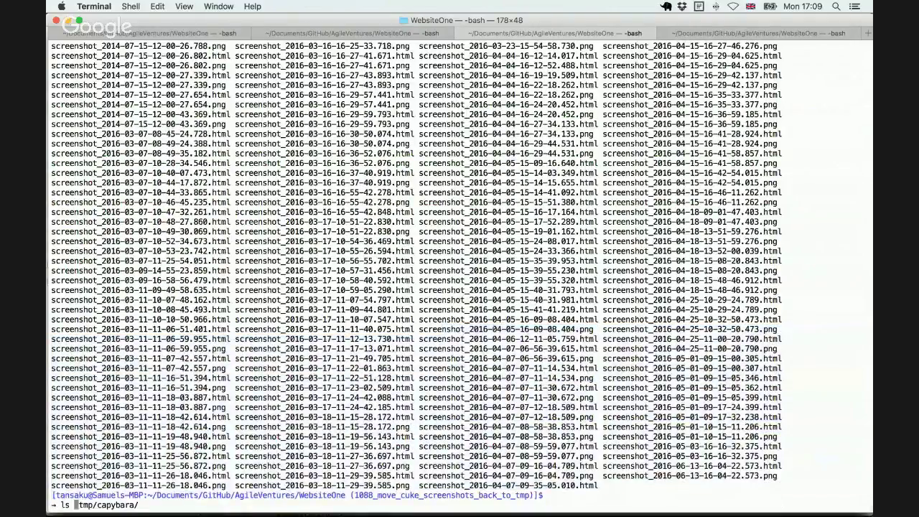
{"action": "type", "text": "-lat"}
{"action": "key", "text": "ctrl+e"}
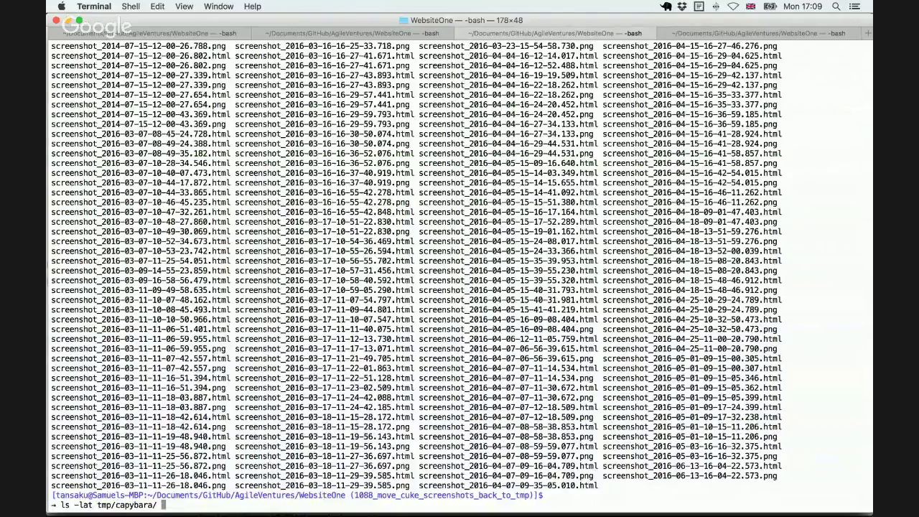
{"action": "type", "text": "| head"}
{"action": "key", "text": "Return"}
{"action": "type", "text": "\\"}
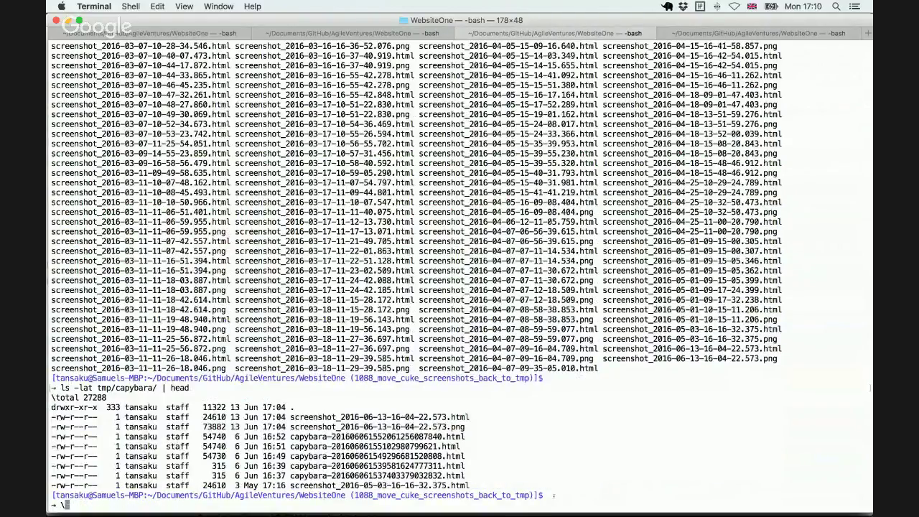
{"action": "left_click_drag", "start_coordinate": [287, 418], "coordinate": [51, 407]}
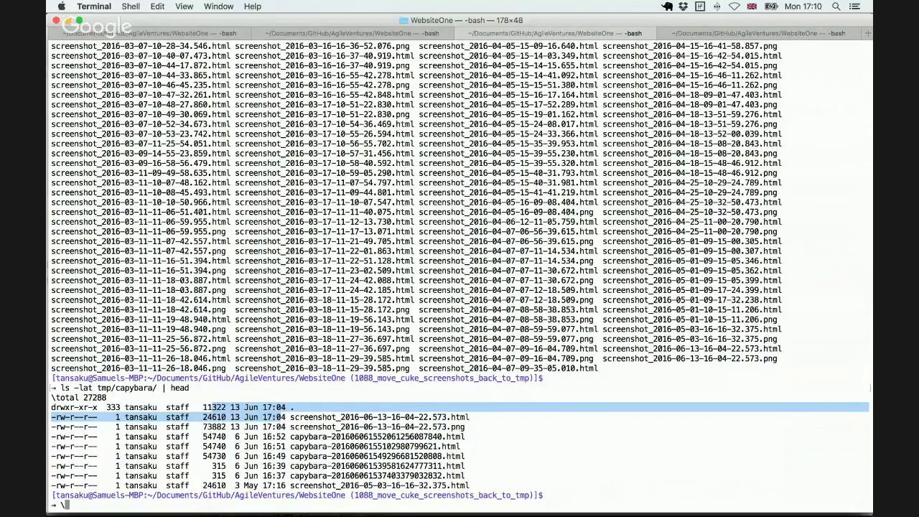
Step: Check the Git status of the 1088_move_cuke_screenshots_back_to_tmp branch with gst
{"action": "type", "text": "gst"}
{"action": "key", "text": "Return"}
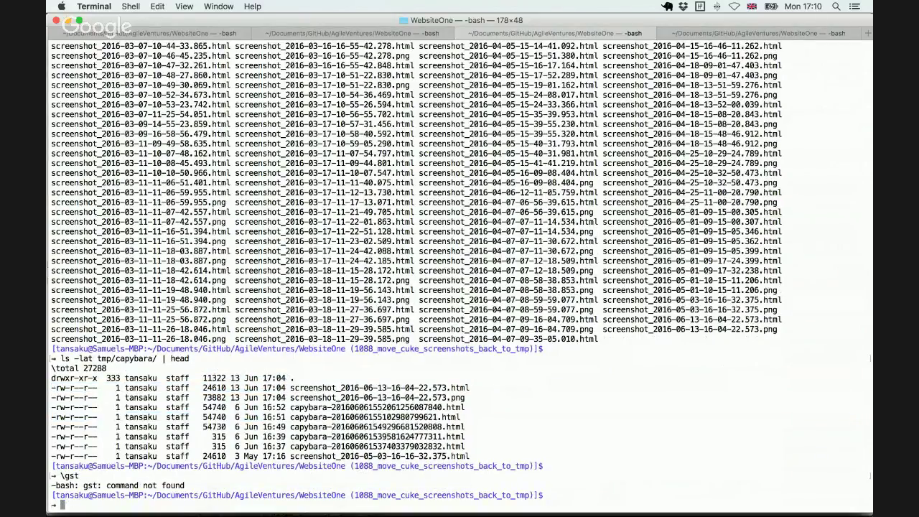
{"action": "type", "text": "gst"}
{"action": "key", "text": "Return"}
{"action": "type", "text": "rm "}
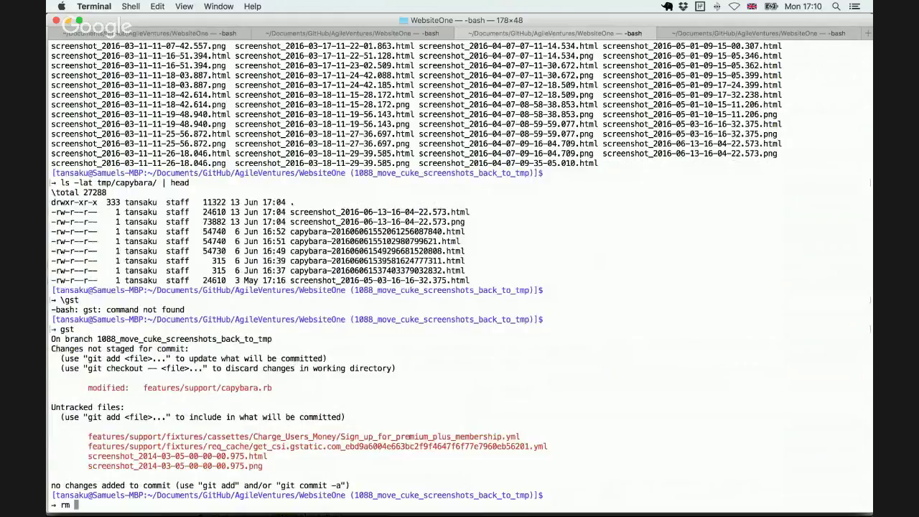
{"action": "type", "text": "scr"}
{"action": "key", "text": "Tab"}
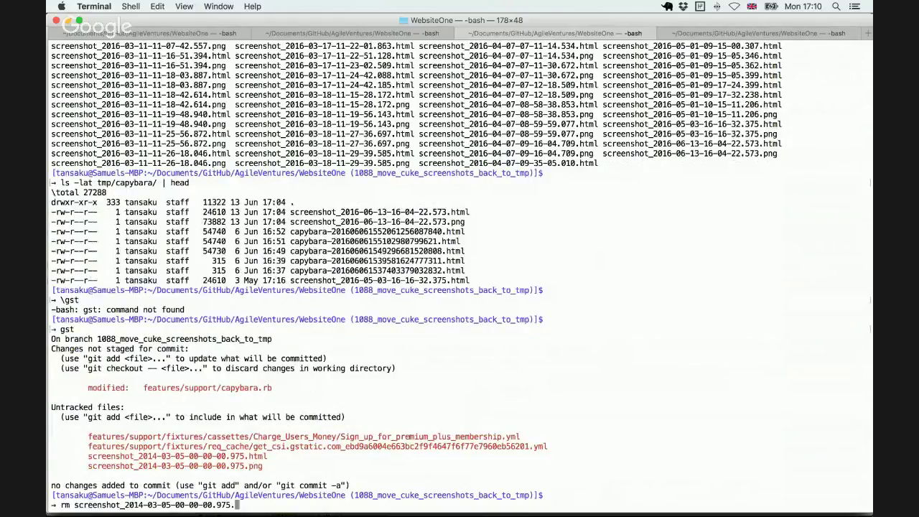
{"action": "type", "text": "*"}
{"action": "key", "text": "Return"}
{"action": "type", "text": "gst"}
{"action": "key", "text": "Return"}
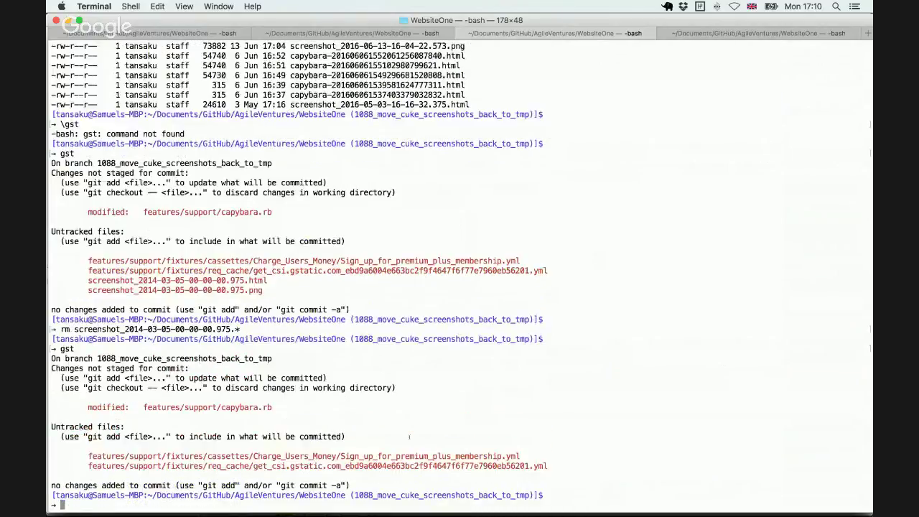
Step: Commit the tracked changes with the message 'sets capybara screenshots to dump into tmp/capybara'
{"action": "type", "text": "git commit -am 'sets capybara "}
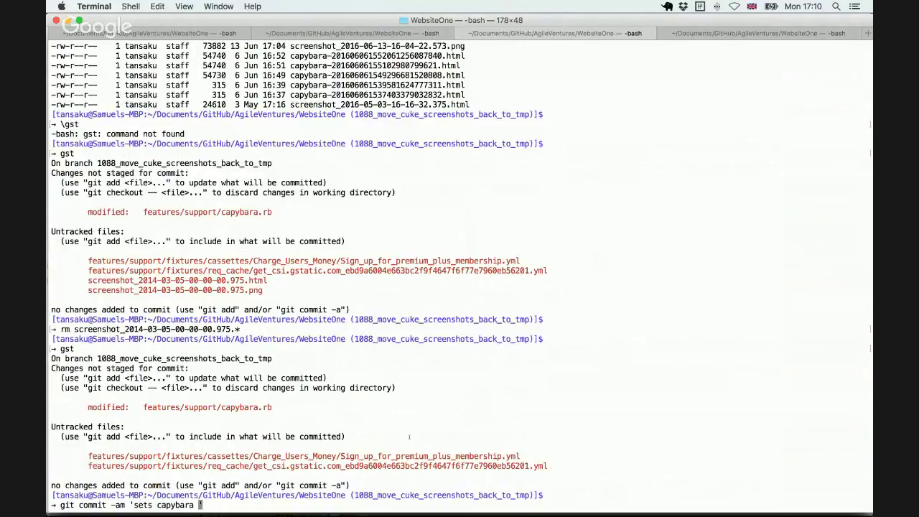
{"action": "type", "text": "screenshots to dump into tm"}
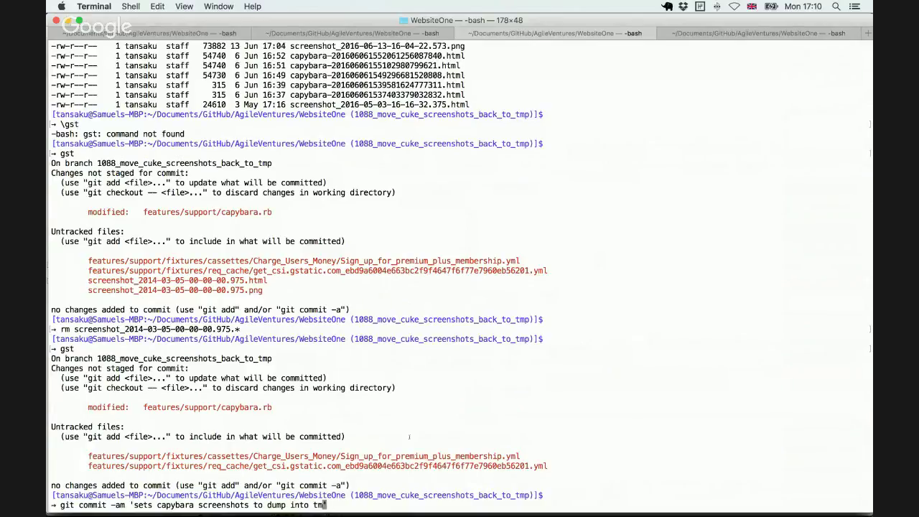
{"action": "type", "text": "p/capybara'"}
{"action": "key", "text": "Return"}
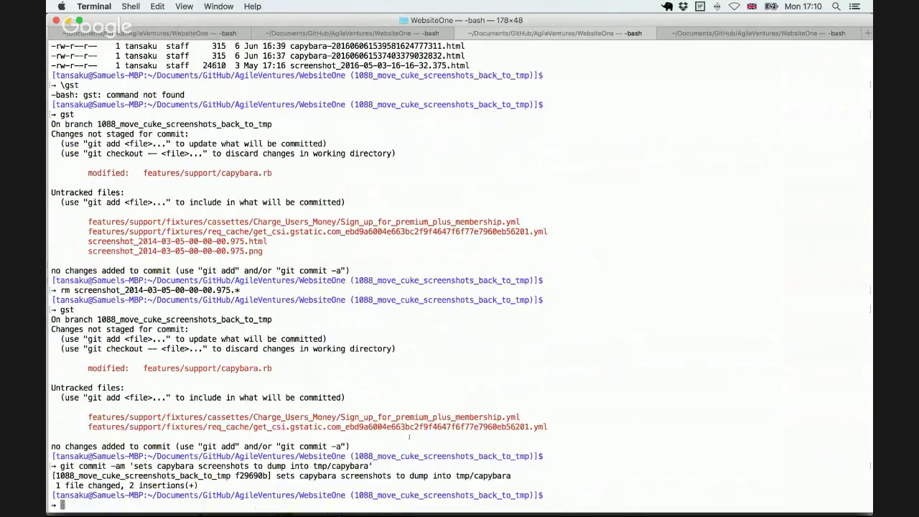
Step: Push the 1088_move_cuke_screenshots_back_to_tmp branch to origin
{"action": "type", "text": "git push origin 10"}
{"action": "key", "text": "Tab"}
{"action": "key", "text": "Return"}
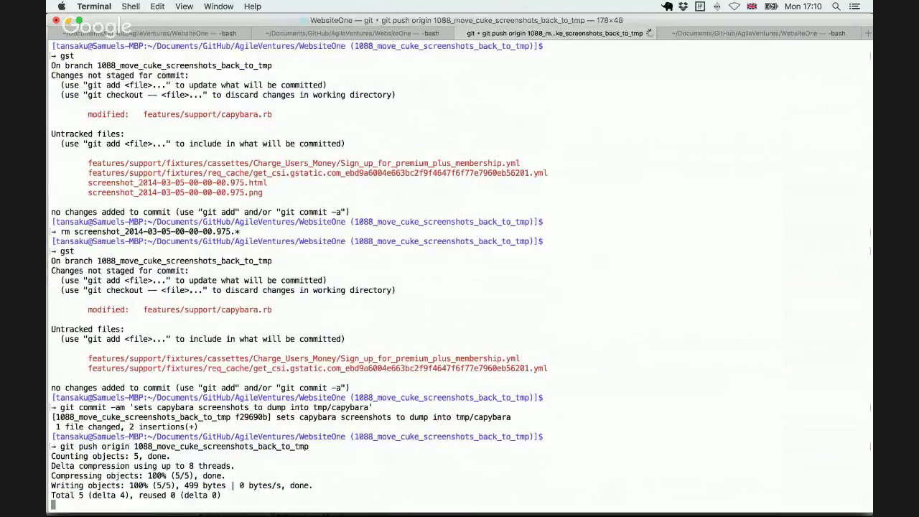
Step: Create a pull request against develop with hub, keeping the commit message as title and adding the description "fixes #1088"
{"action": "type", "text": "hub pu"}
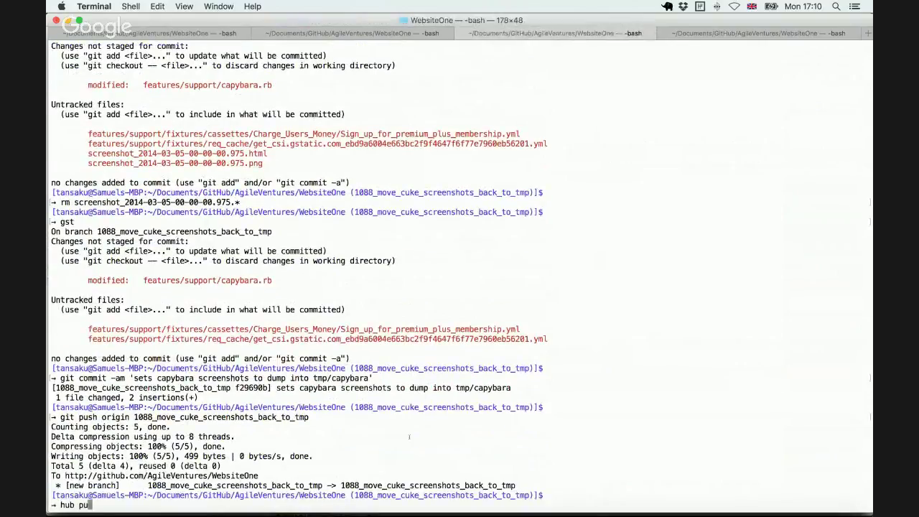
{"action": "type", "text": "ll-request -b develop"}
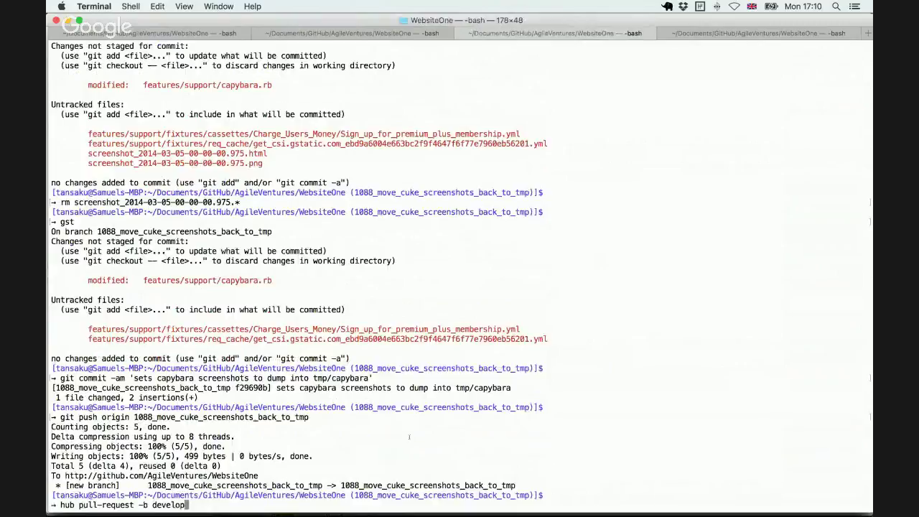
{"action": "key", "text": "Return"}
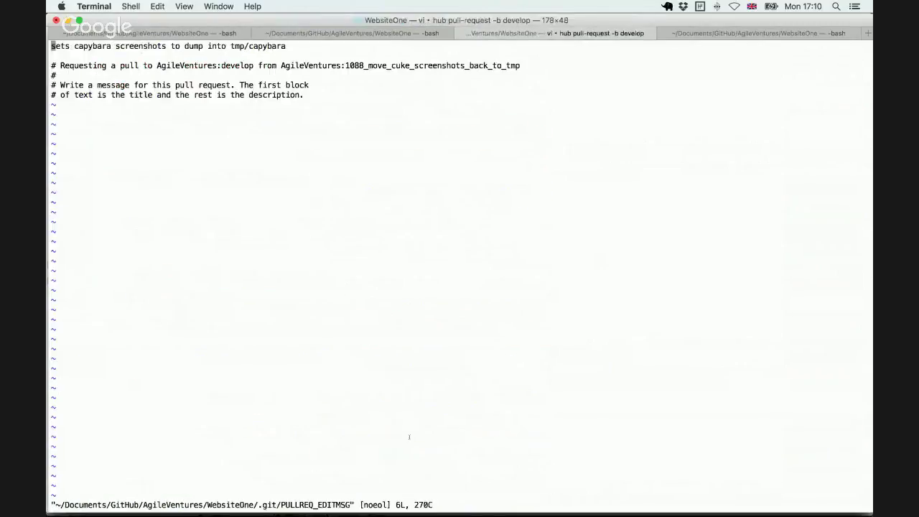
{"action": "key", "text": "j"}
{"action": "key", "text": "o"}
{"action": "key", "text": "Return"}
{"action": "key", "text": "Up"}
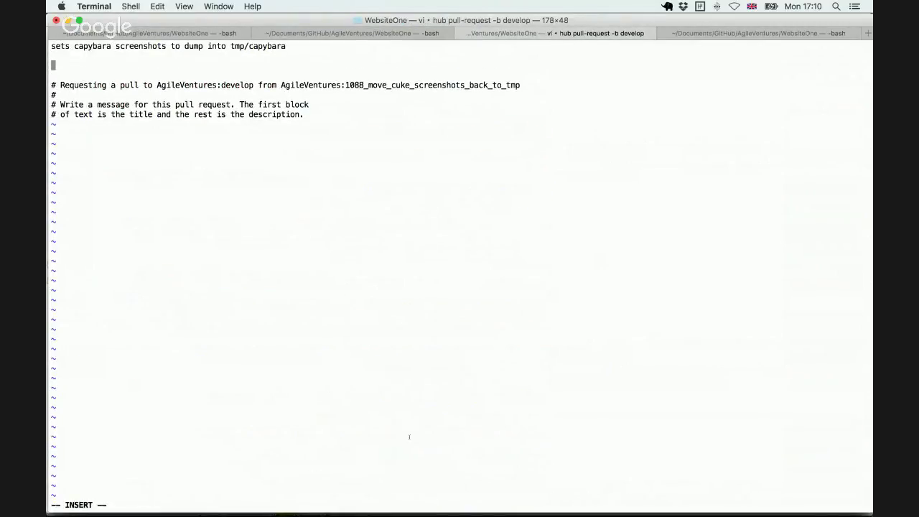
{"action": "type", "text": "fixes #1088"}
{"action": "key", "text": "Escape"}
{"action": "type", "text": ":wq"}
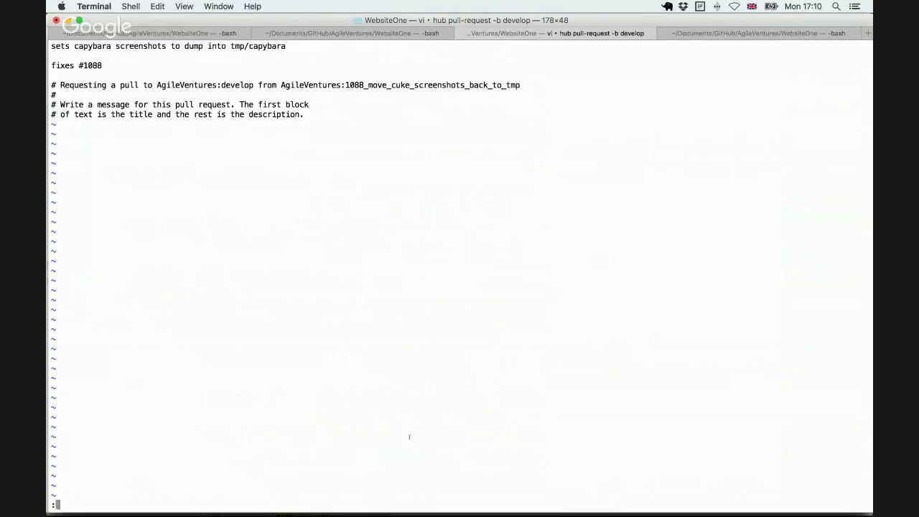
{"action": "key", "text": "Return"}
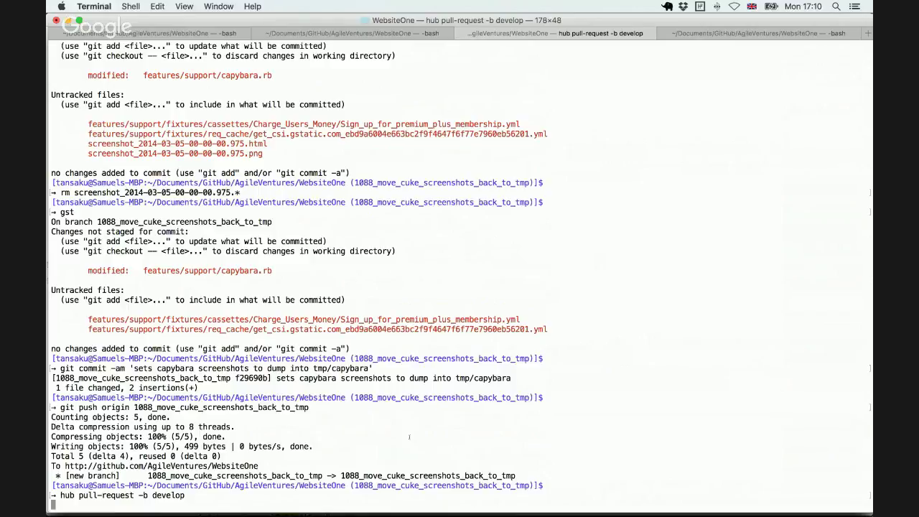
Step: Switch to RubyMine and go from the show_local_time_range call in events/show.html.erb to its definition in event_helper.rb
{"action": "key", "text": "super+Tab"}
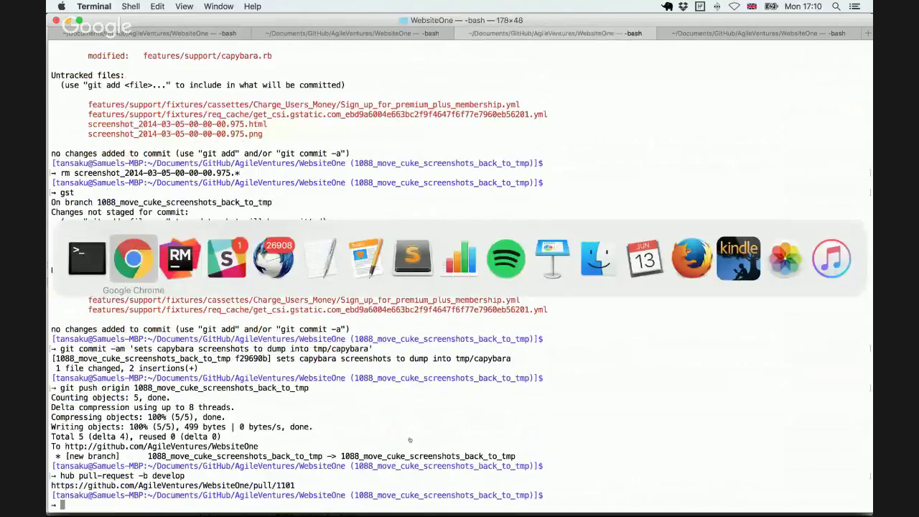
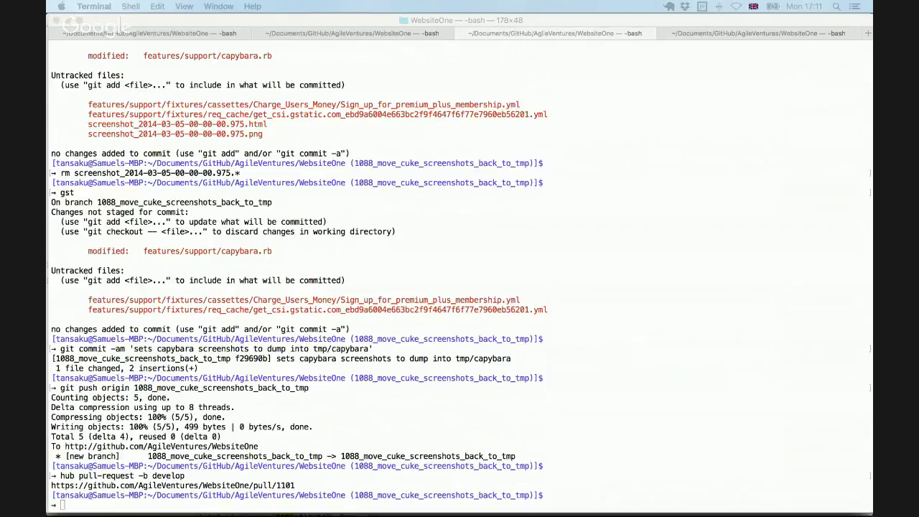
{"action": "key", "text": "super+Tab"}
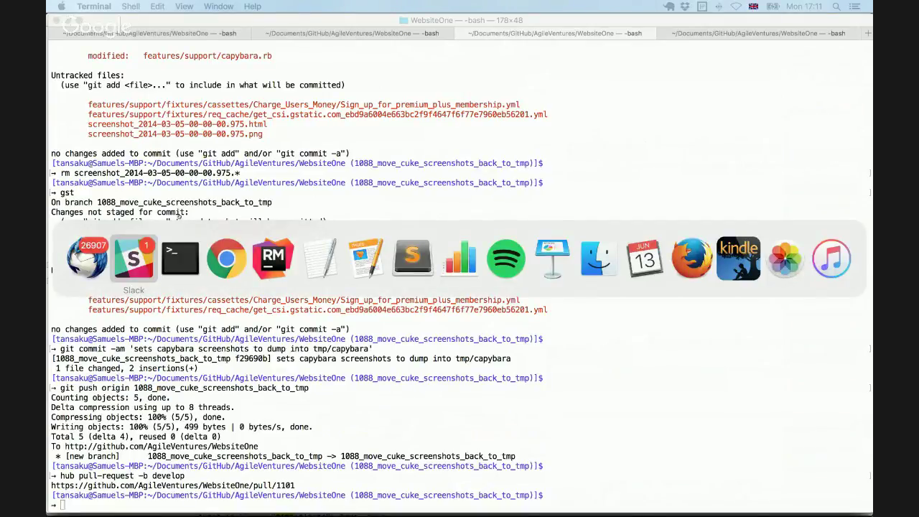
{"action": "key", "text": "super+Tab"}
{"action": "key", "text": "super+Tab"}
{"action": "key", "text": "super+Tab"}
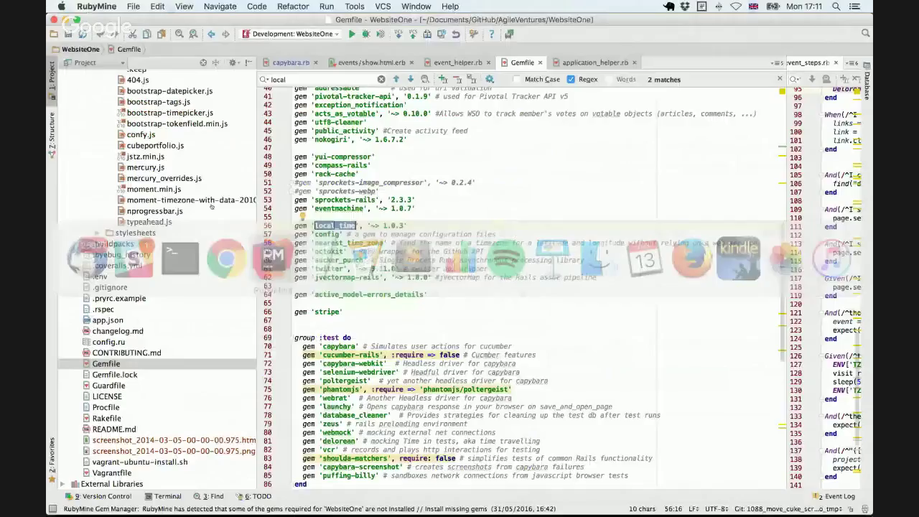
{"action": "scroll", "coordinate": [212, 207], "scroll_direction": "up", "scroll_amount": 1}
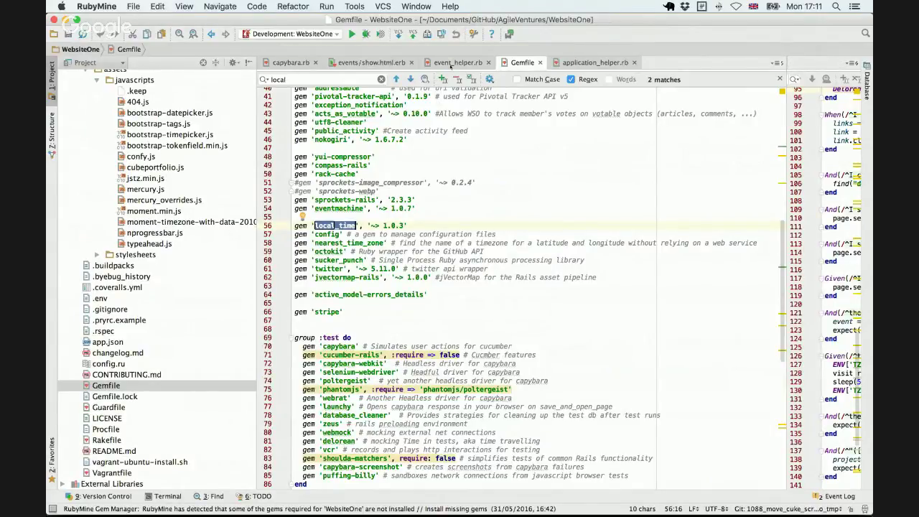
{"action": "left_click", "coordinate": [372, 63]}
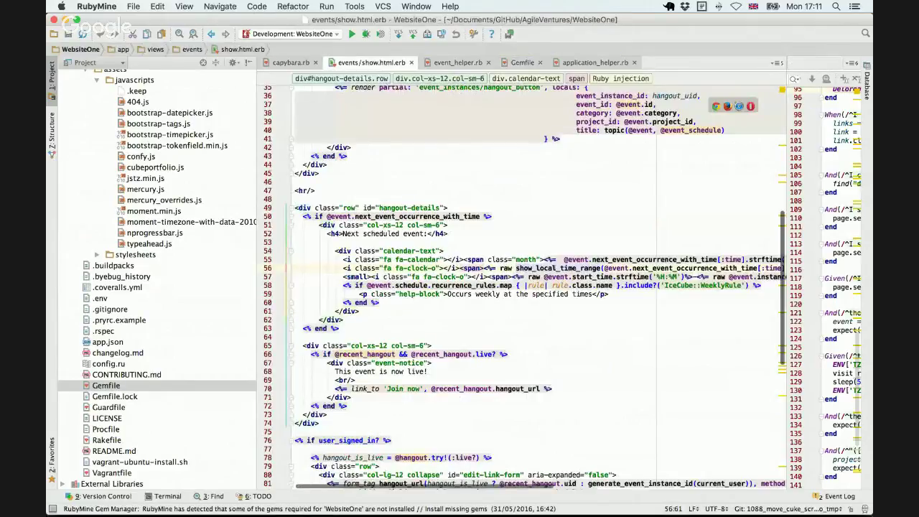
{"action": "left_click", "coordinate": [557, 268]}
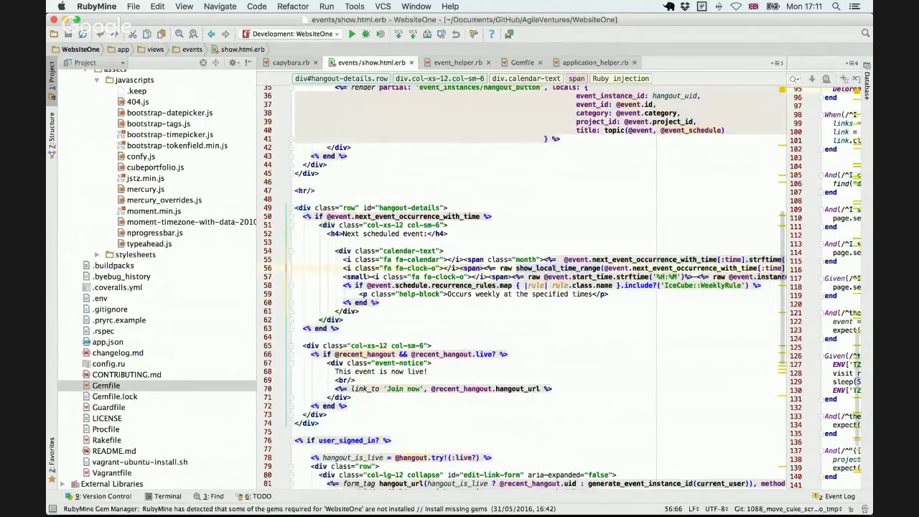
{"action": "key", "text": "super+b"}
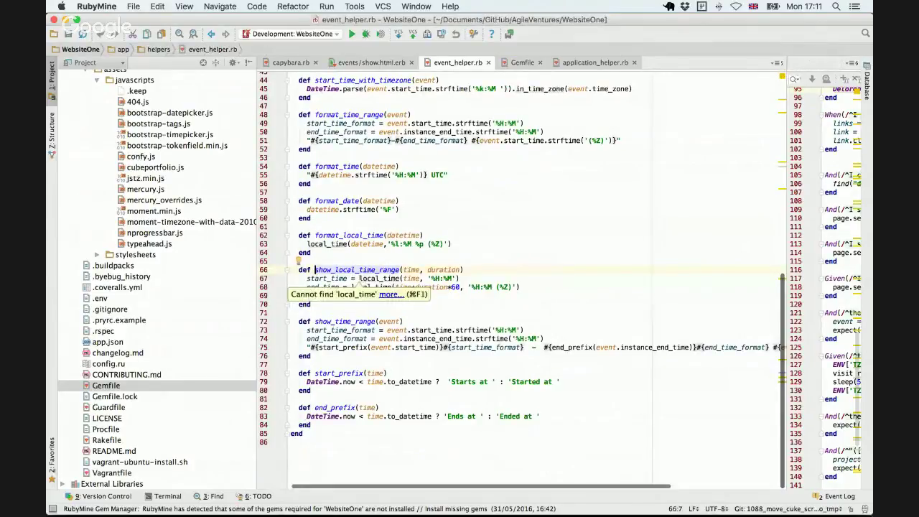
Step: Highlight the local_time calls in the show_local_time_range and format_local_time helpers
{"action": "left_click", "coordinate": [359, 278]}
{"action": "left_click_drag", "start_coordinate": [359, 278], "coordinate": [400, 279]}
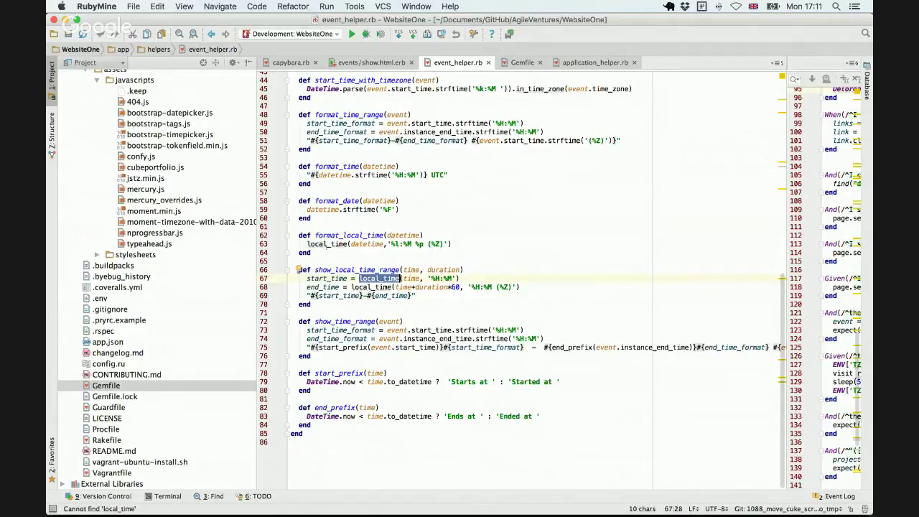
{"action": "left_click_drag", "start_coordinate": [307, 244], "coordinate": [349, 244]}
{"action": "key", "text": "super+Tab"}
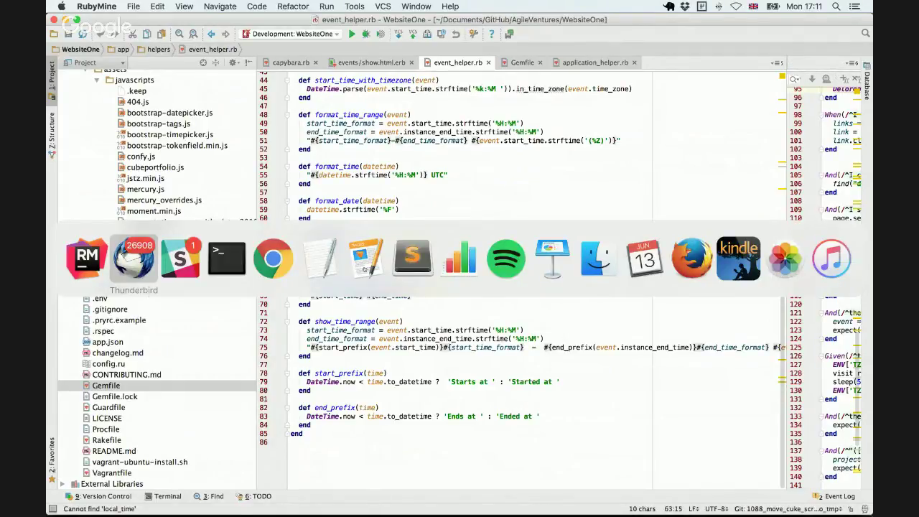
{"action": "key", "text": "Escape"}
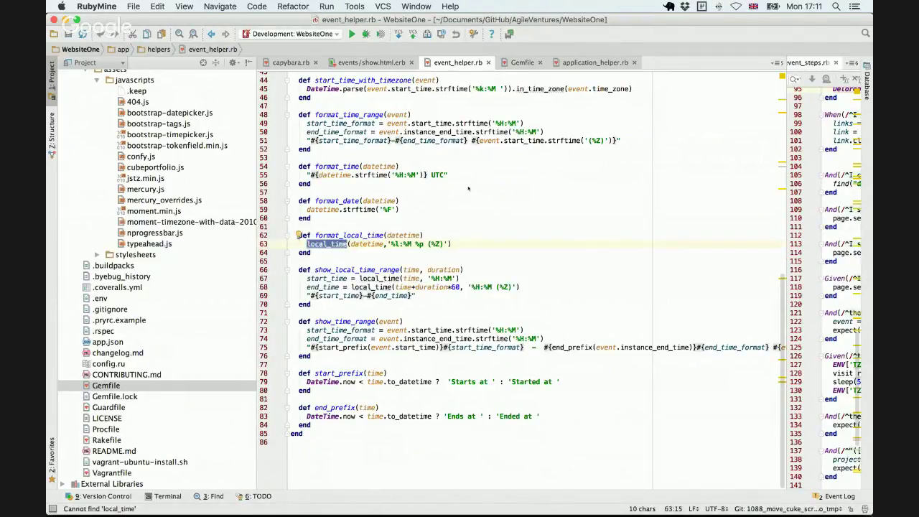
Step: Switch to Chrome, return to the basecamp/local_time repository's main page, and go to the Example section of its README
{"action": "key", "text": "super+Tab"}
{"action": "key", "text": "super+Tab"}
{"action": "key", "text": "super+Tab"}
{"action": "key", "text": "super+Tab"}
{"action": "key", "text": "super+Tab"}
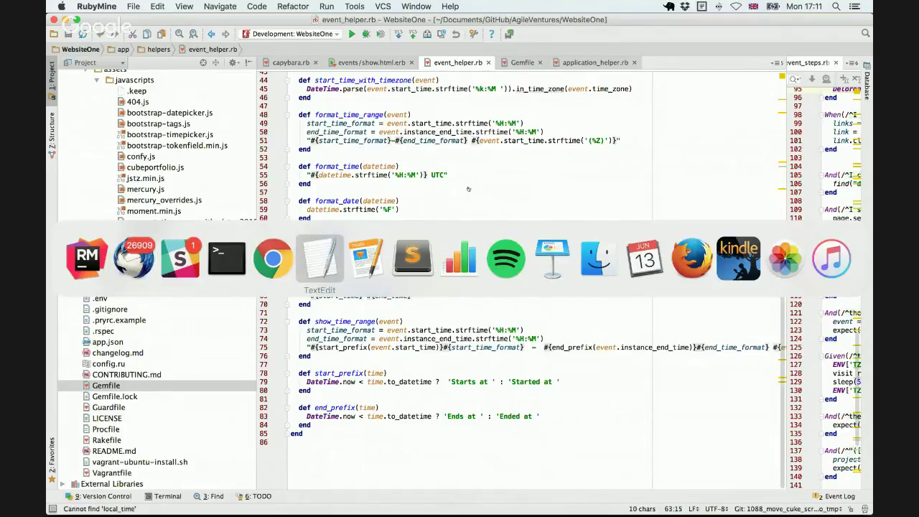
{"action": "key", "text": "super+shift+Tab"}
{"action": "scroll", "coordinate": [498, 168], "scroll_direction": "up", "scroll_amount": 10}
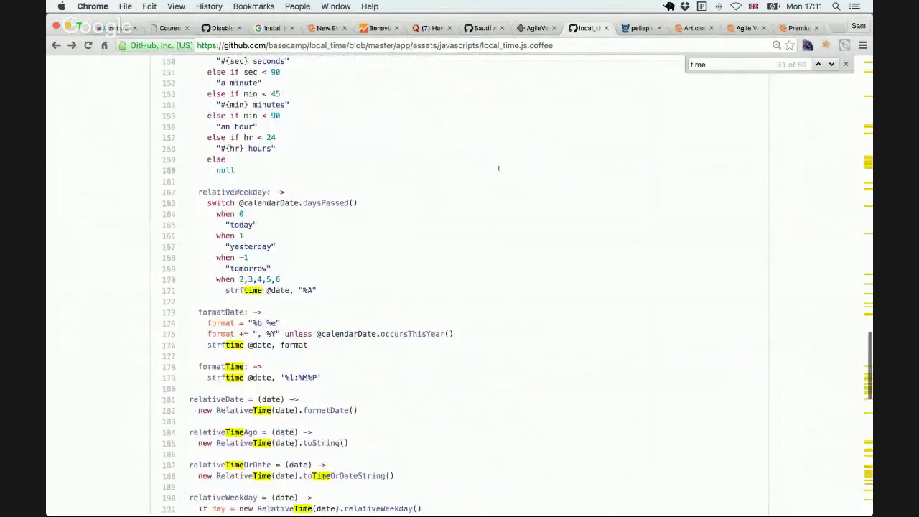
{"action": "key", "text": "super+bracketleft"}
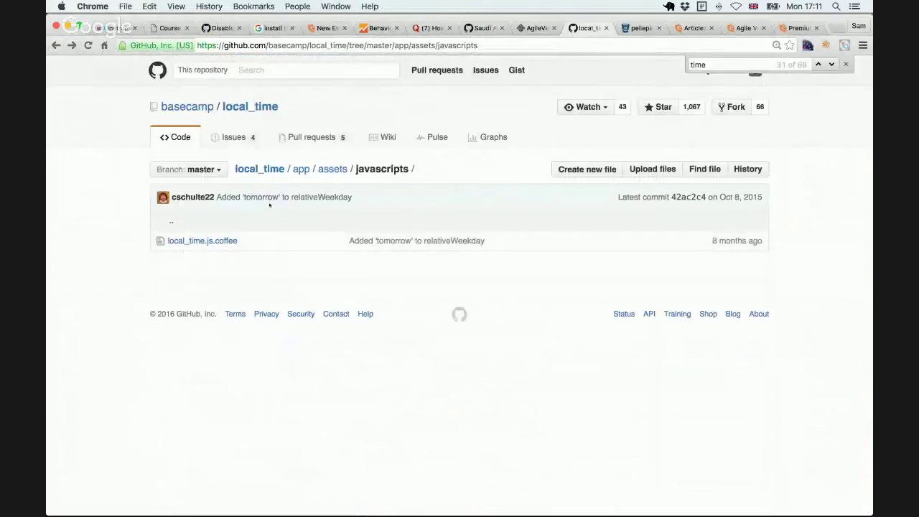
{"action": "left_click", "coordinate": [56, 46]}
{"action": "key", "text": "super+bracketleft"}
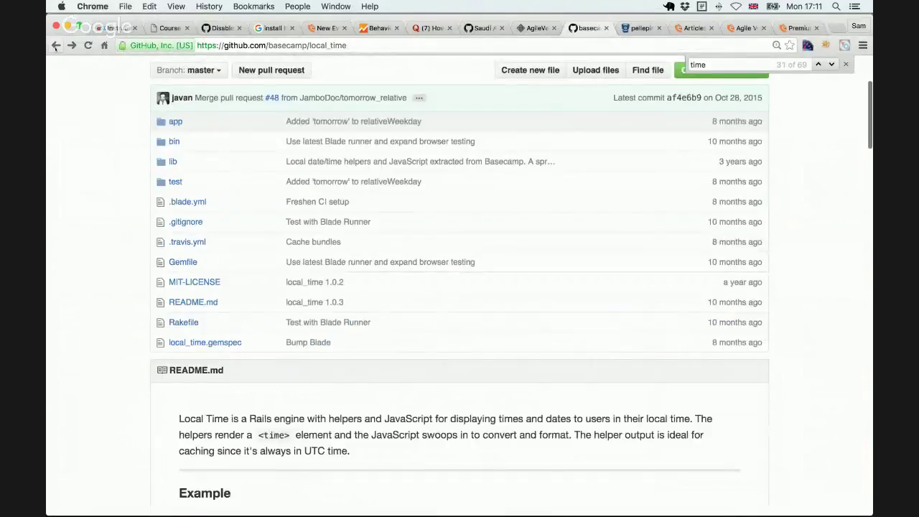
{"action": "scroll", "coordinate": [348, 377], "scroll_direction": "down", "scroll_amount": 4}
{"action": "scroll", "coordinate": [321, 410], "scroll_direction": "down", "scroll_amount": 5}
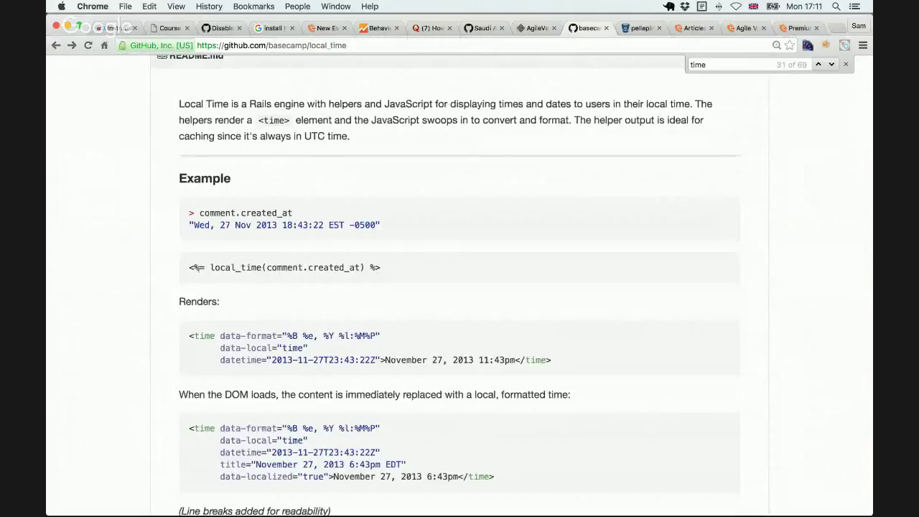
Step: Highlight the local_time(comment.created_at) example line, including the local_time helper name in it
{"action": "left_click_drag", "start_coordinate": [193, 267], "coordinate": [426, 265]}
{"action": "left_click", "coordinate": [349, 290]}
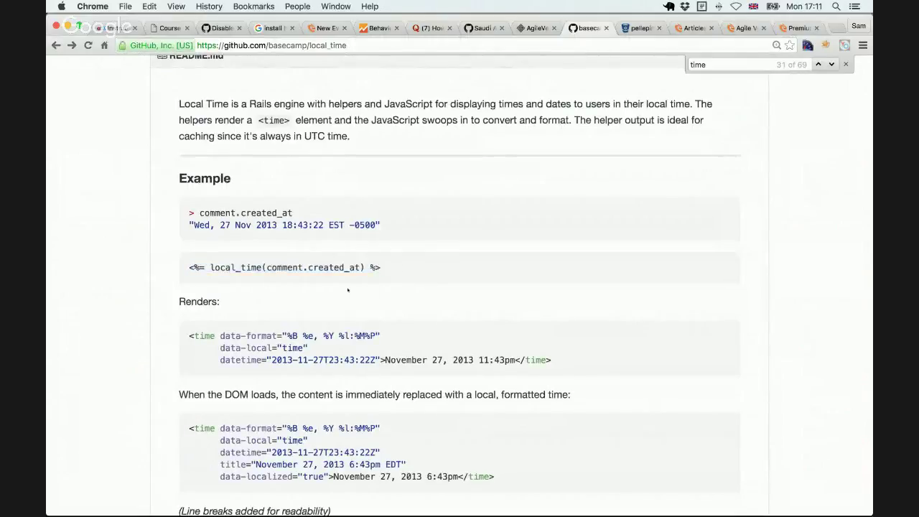
{"action": "left_click_drag", "start_coordinate": [207, 267], "coordinate": [267, 267]}
{"action": "left_click", "coordinate": [267, 268]}
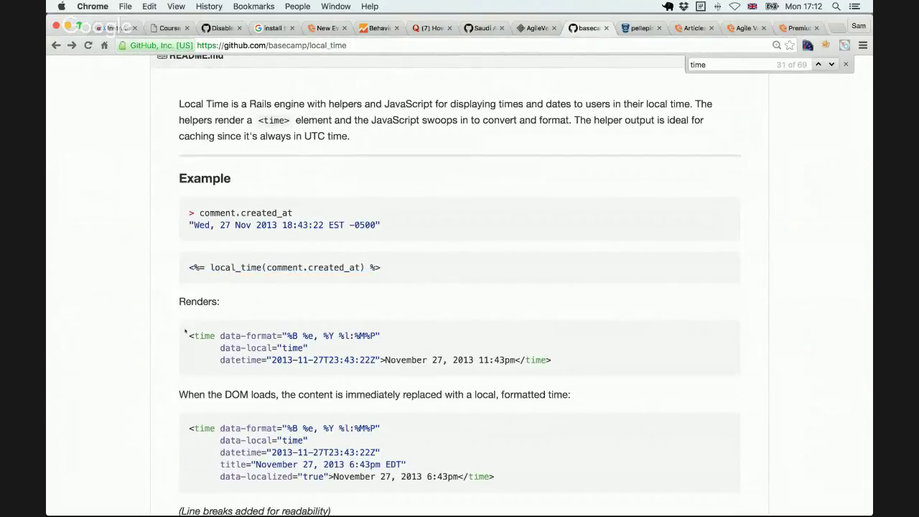
Step: Examine the README's rendered output example by highlighting the whole first time element with its data-format, data-local and datetime attributes
{"action": "left_click_drag", "start_coordinate": [186, 332], "coordinate": [570, 374]}
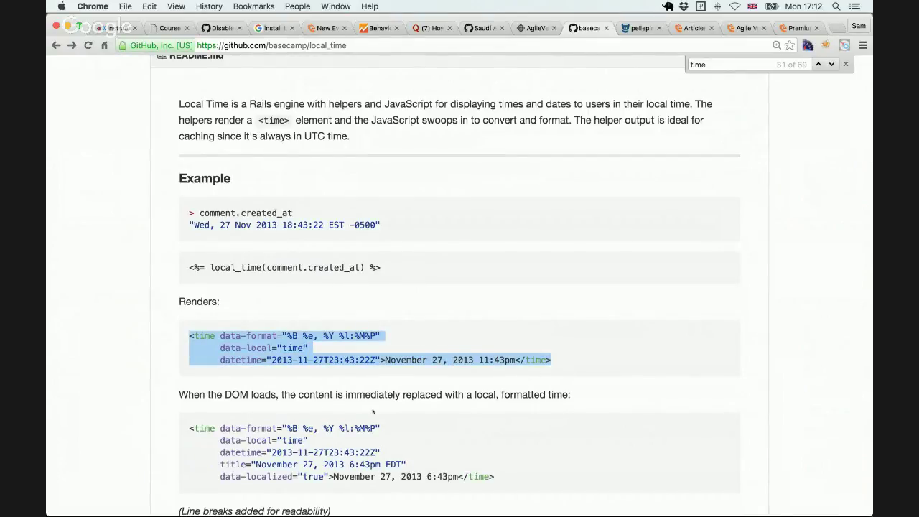
{"action": "scroll", "coordinate": [372, 410], "scroll_direction": "down", "scroll_amount": 2}
{"action": "left_click", "coordinate": [265, 281]}
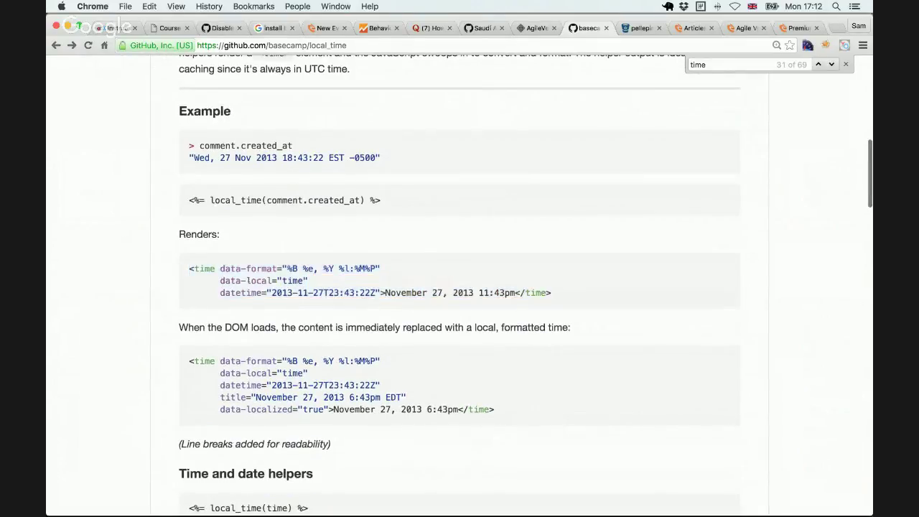
{"action": "left_click_drag", "start_coordinate": [190, 268], "coordinate": [542, 305]}
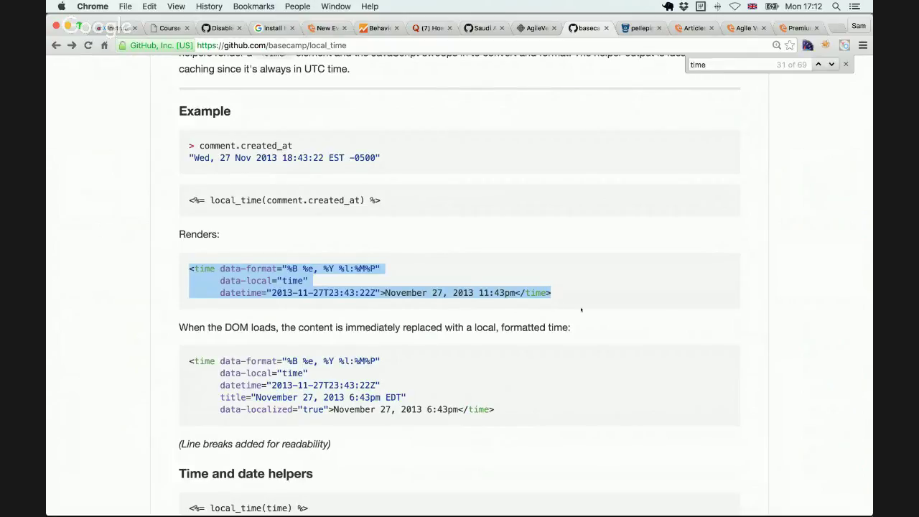
Step: Highlight the README's localized time element and, in WebsiteOne issue 1097, the comment text about Arabia and Atlantic Standard Time sharing the AST abbreviation
{"action": "left_click_drag", "start_coordinate": [514, 419], "coordinate": [155, 366]}
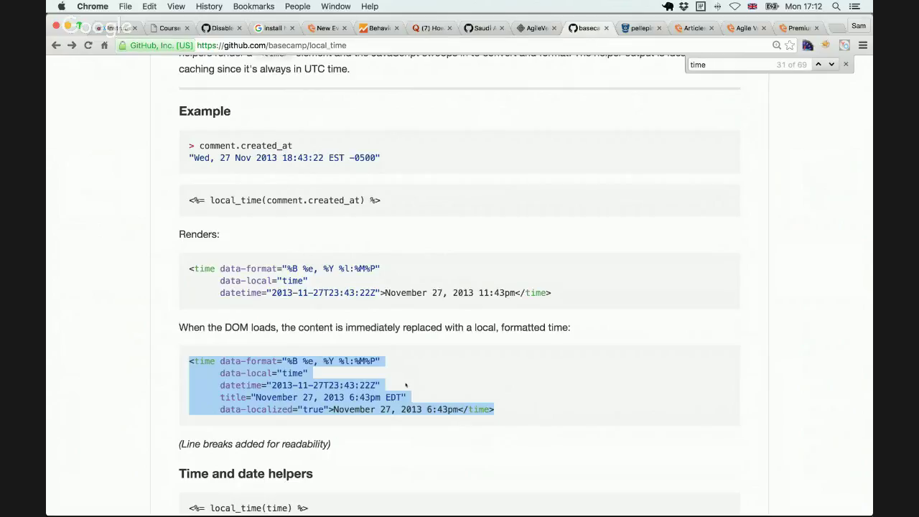
{"action": "left_click", "coordinate": [475, 32]}
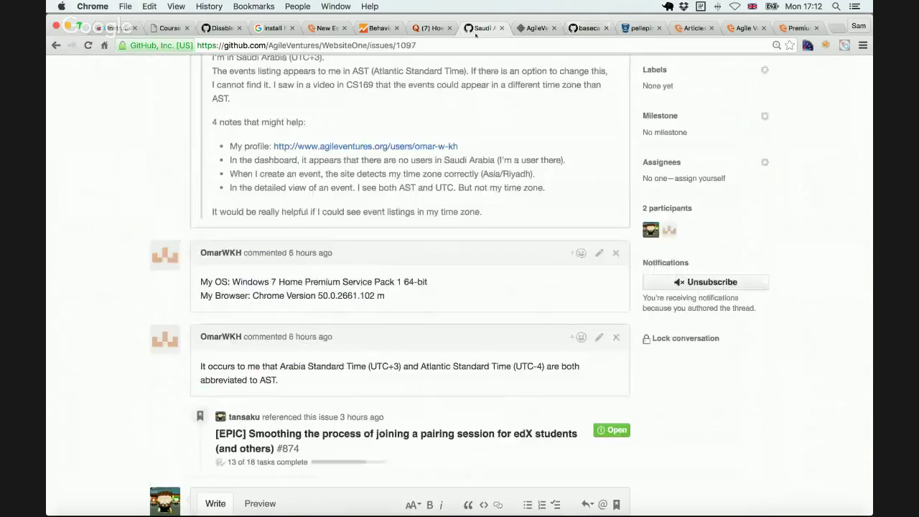
{"action": "scroll", "coordinate": [410, 279], "scroll_direction": "down", "scroll_amount": 1}
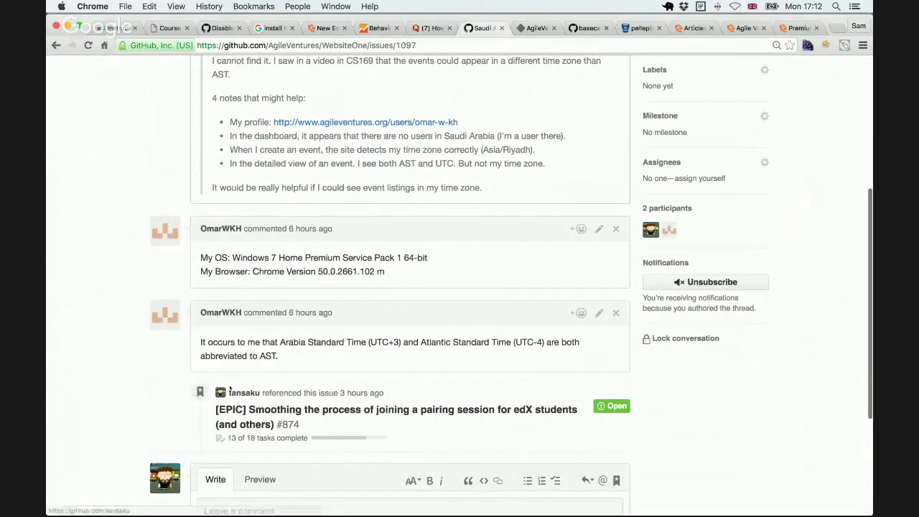
{"action": "left_click_drag", "start_coordinate": [280, 342], "coordinate": [362, 374]}
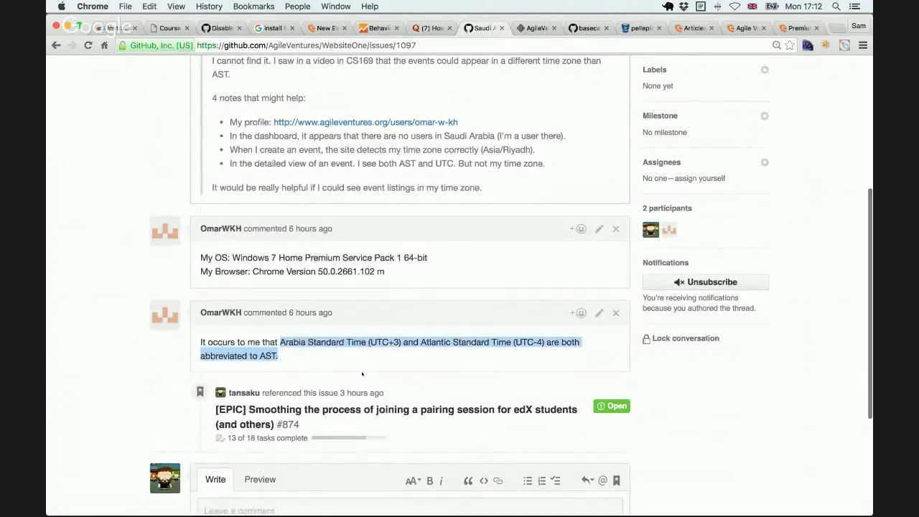
{"action": "left_click", "coordinate": [333, 361]}
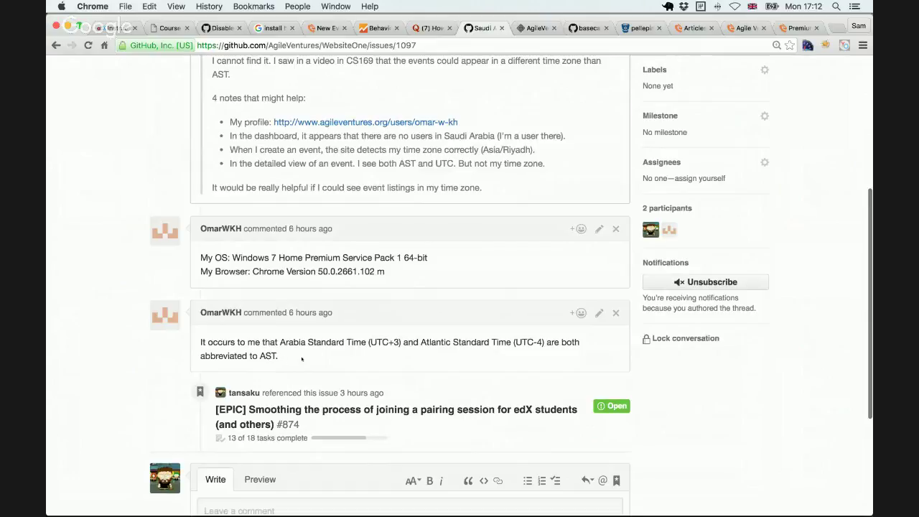
{"action": "left_click_drag", "start_coordinate": [303, 357], "coordinate": [280, 341]}
Step: Copy the web address of WebsiteOne issue 1097
{"action": "left_click", "coordinate": [585, 28]}
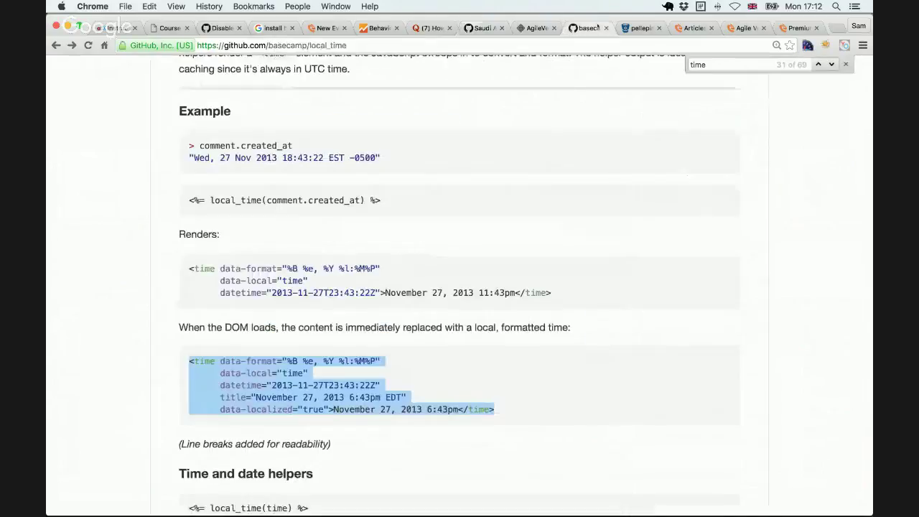
{"action": "left_click", "coordinate": [482, 28]}
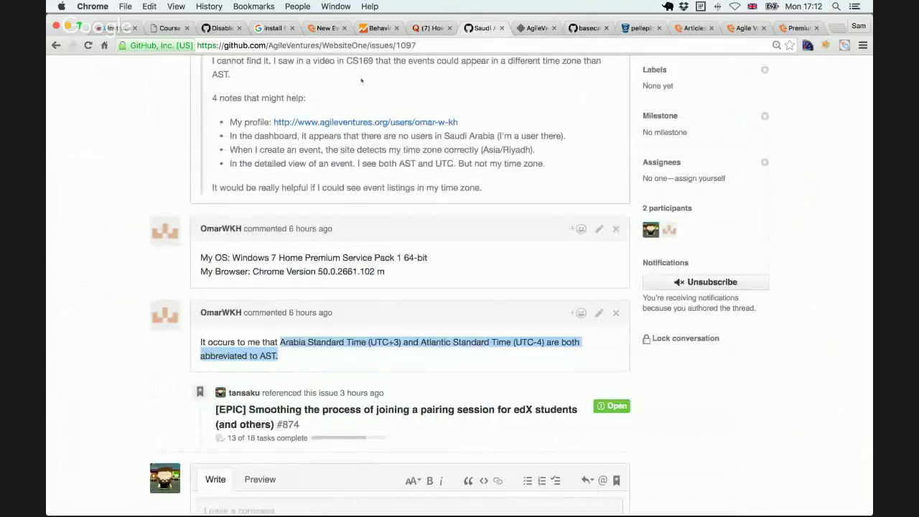
{"action": "key", "text": "super+l"}
{"action": "key", "text": "super+c"}
Step: Start a new issue in the basecamp/local_time repository with the title "confusion between" and the copied issue link as its description
{"action": "left_click", "coordinate": [578, 29]}
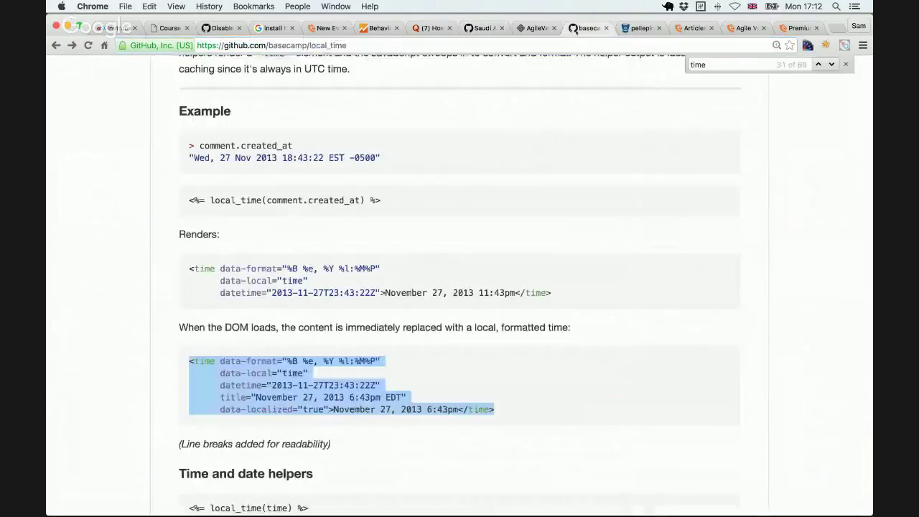
{"action": "scroll", "coordinate": [468, 199], "scroll_direction": "up", "scroll_amount": 10}
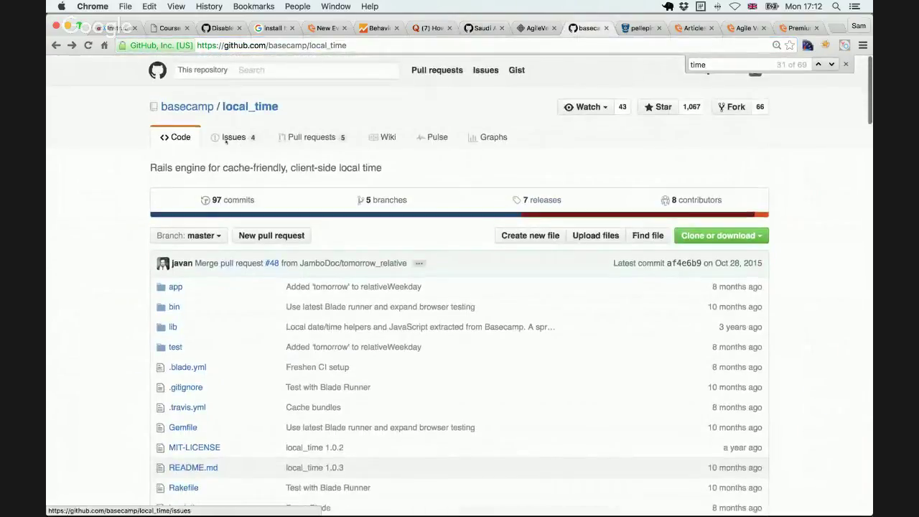
{"action": "left_click", "coordinate": [228, 138]}
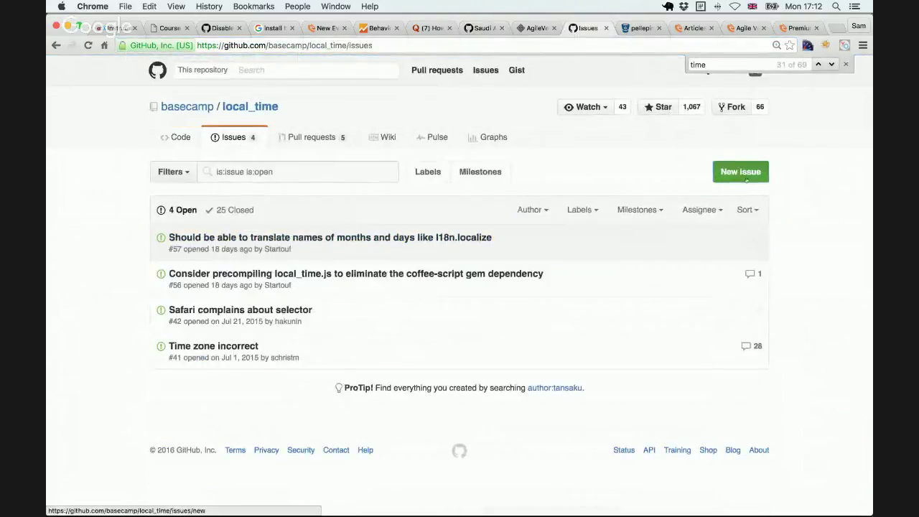
{"action": "left_click", "coordinate": [741, 171]}
{"action": "type", "text": "confusio"}
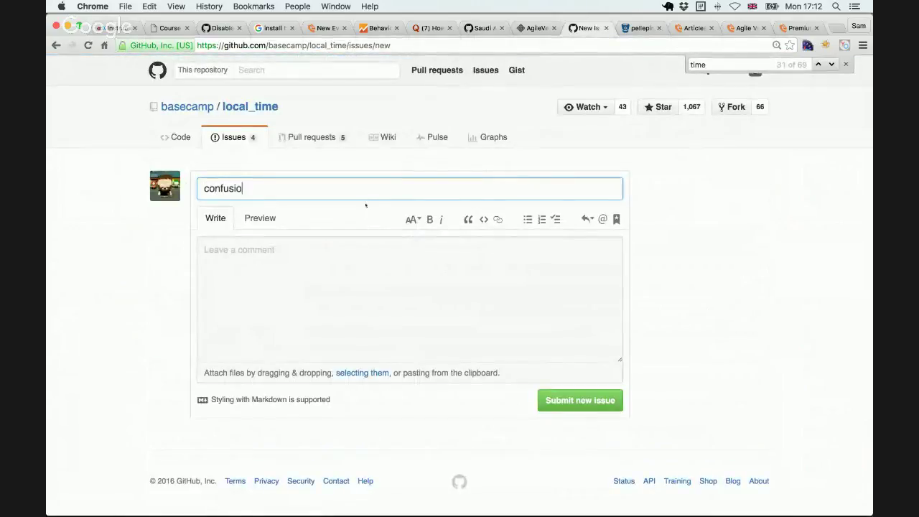
{"action": "type", "text": "n between"}
{"action": "left_click", "coordinate": [415, 310]}
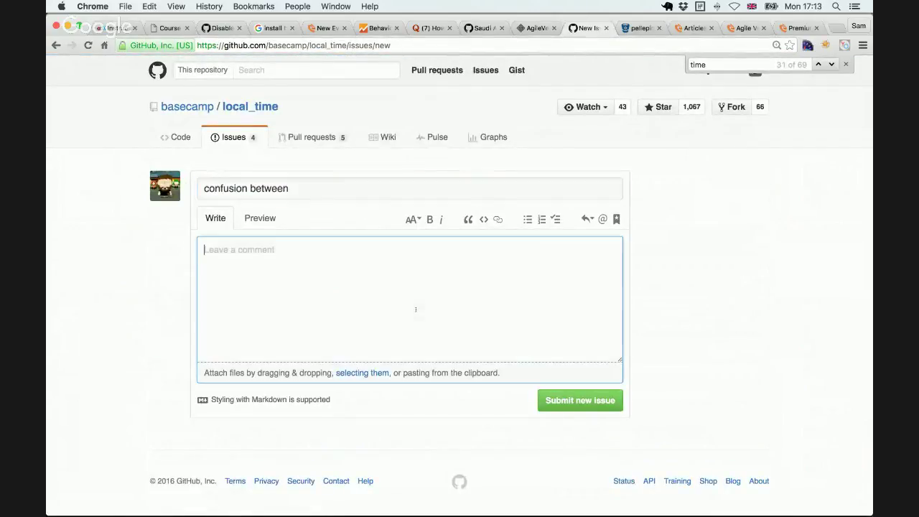
{"action": "key", "text": "super+v"}
Step: Copy "Arabia Standard Time (UTC+3) and Atlantic Standard Time (UTC-4) are both abbreviated to AST" from issue 1097 and append it to the new issue's title
{"action": "left_click", "coordinate": [483, 28]}
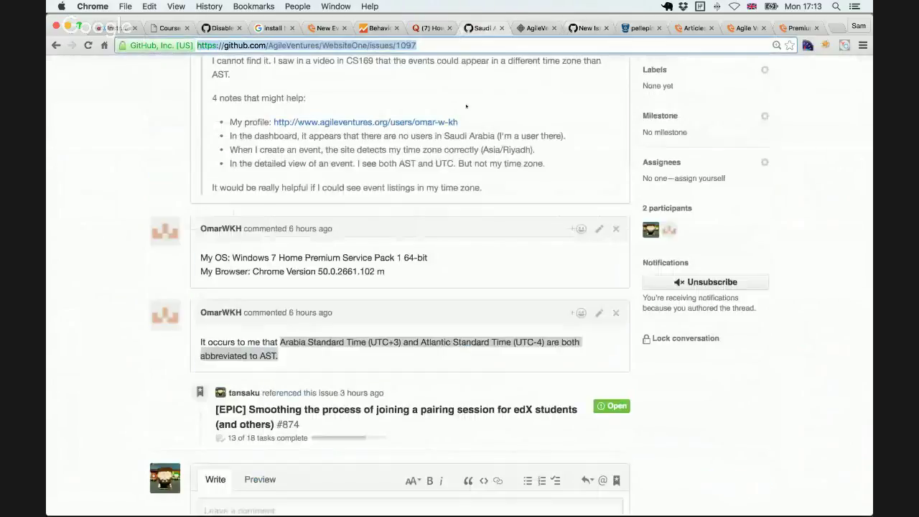
{"action": "left_click_drag", "start_coordinate": [280, 341], "coordinate": [277, 355]}
{"action": "key", "text": "super+c"}
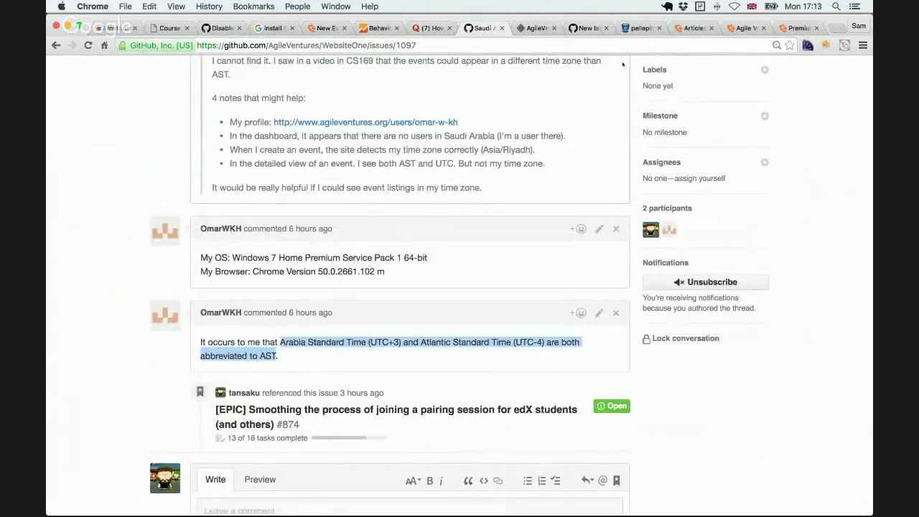
{"action": "left_click", "coordinate": [587, 28]}
{"action": "left_click", "coordinate": [348, 186]}
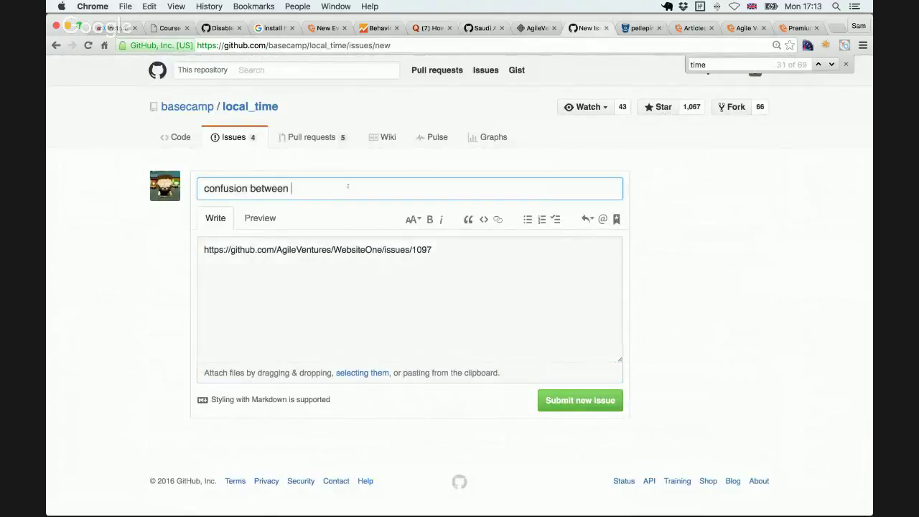
{"action": "key", "text": "super+v"}
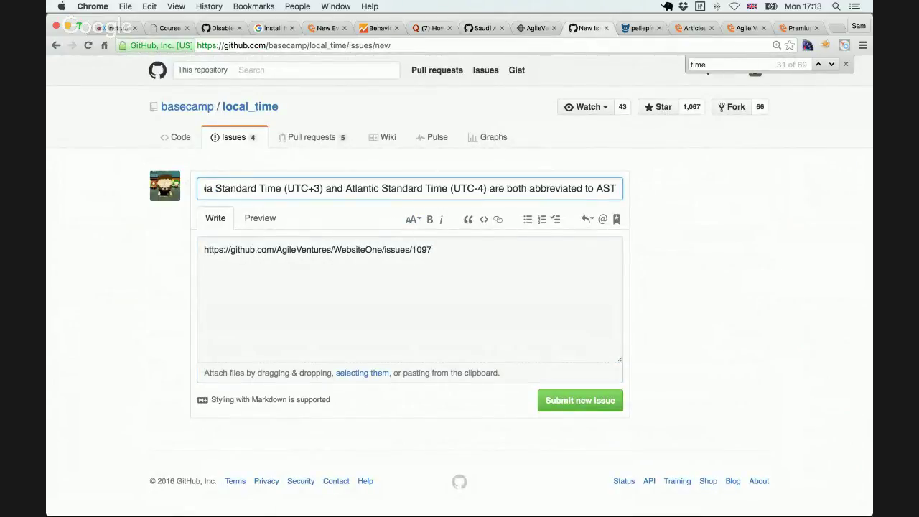
{"action": "left_click_drag", "start_coordinate": [487, 188], "coordinate": [654, 190]}
Step: Paste the copied AST sentence two lines below the link in the description, and cut everything after "(UTC-4)" from the title
{"action": "left_click", "coordinate": [490, 254]}
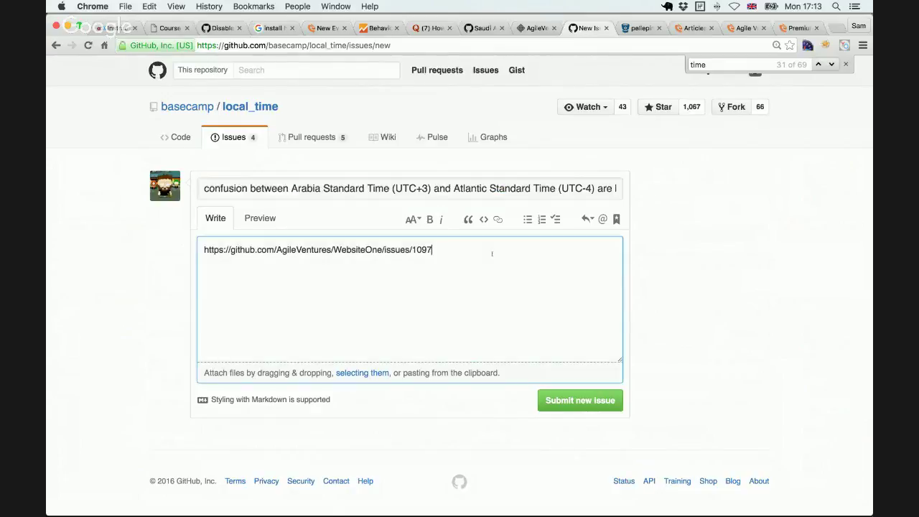
{"action": "key", "text": "Return"}
{"action": "key", "text": "Return"}
{"action": "key", "text": "super+v"}
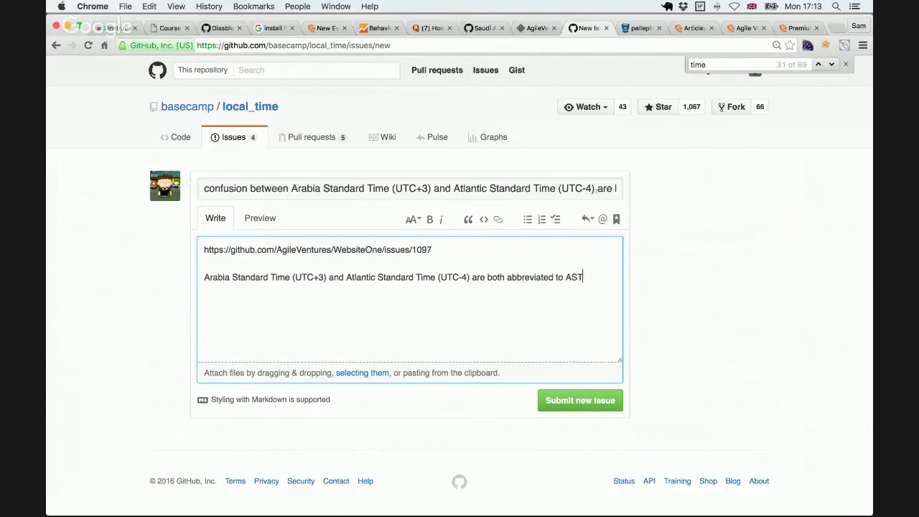
{"action": "left_click_drag", "start_coordinate": [598, 188], "coordinate": [681, 200]}
{"action": "key", "text": "BackSpace"}
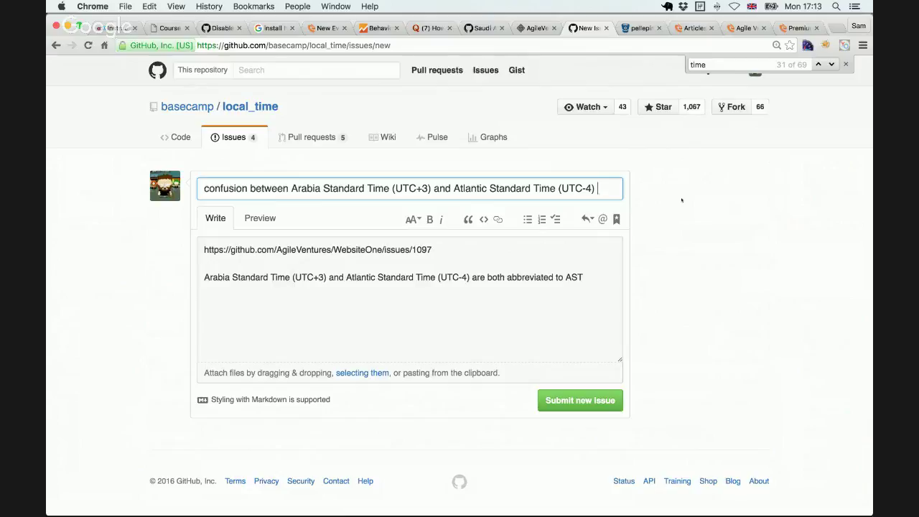
Step: Move the issue 1097 link below the AST sentence in the description, separated by a blank line
{"action": "left_click", "coordinate": [443, 262]}
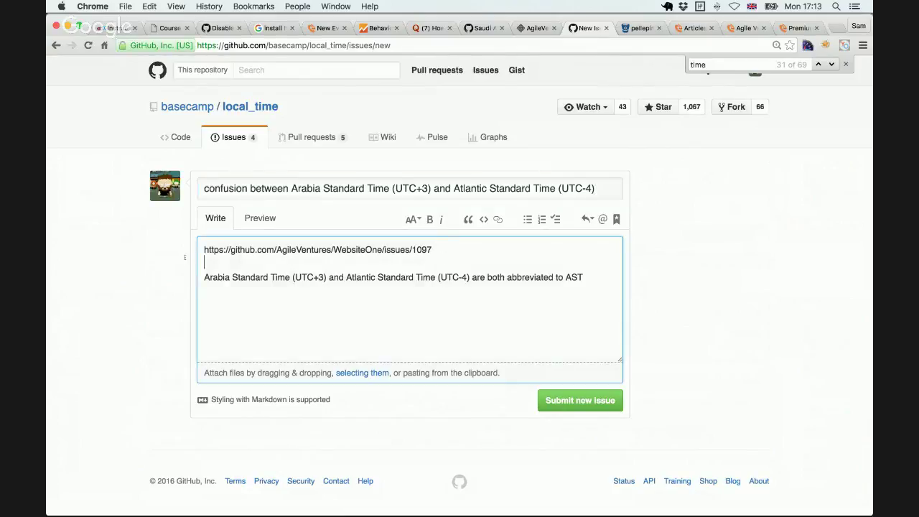
{"action": "key", "text": "shift+Up"}
{"action": "key", "text": "super+c"}
{"action": "key", "text": "BackSpace"}
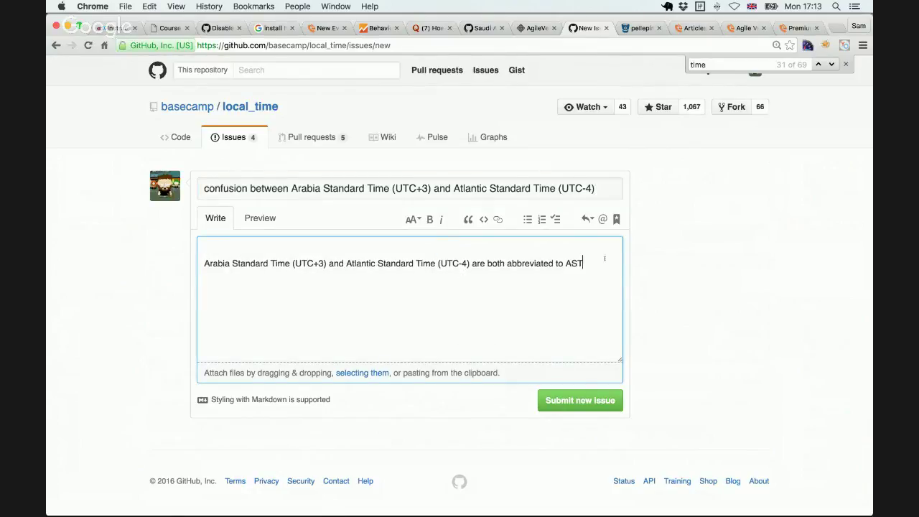
{"action": "key", "text": "Return"}
{"action": "key", "text": "Return"}
{"action": "key", "text": "super+v"}
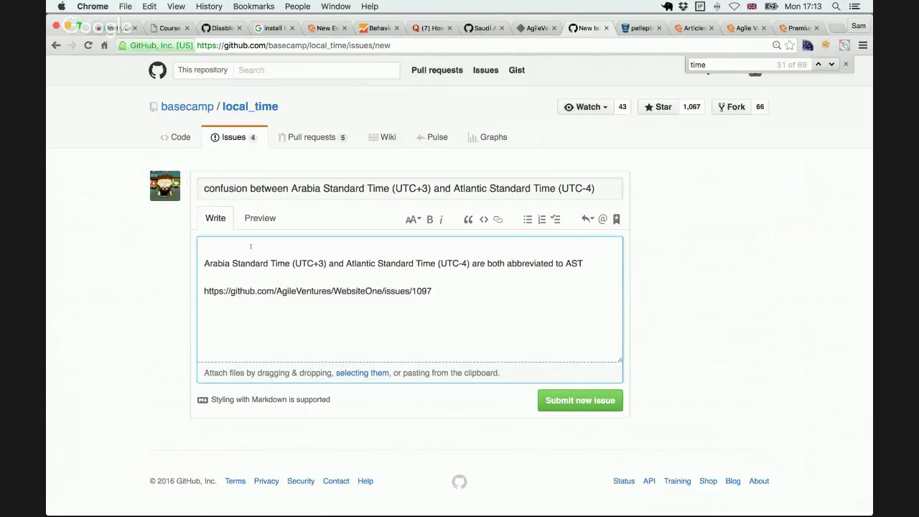
Step: Open the description with "Is it possible that the local_time gem may confuse some timezones - for example", joined to the AST sentence ending in a period
{"action": "type", "text": "Is it possible that the local_time ge"}
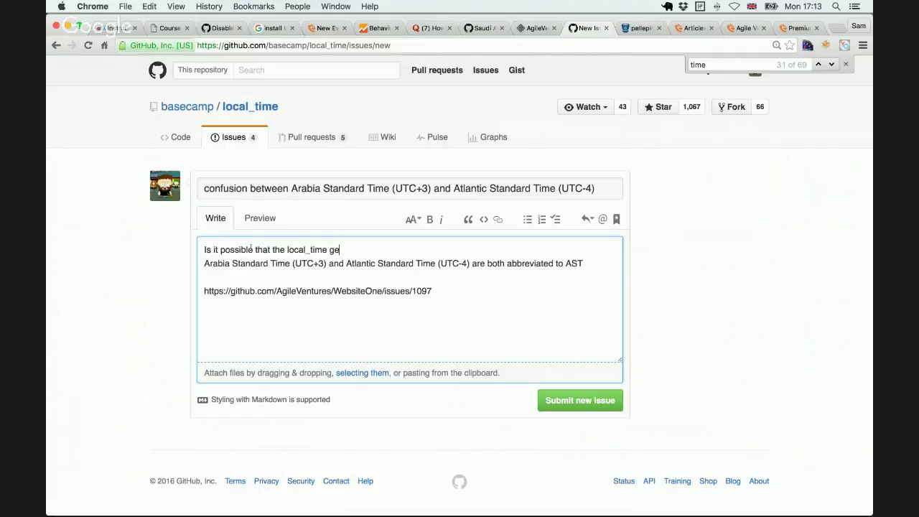
{"action": "type", "text": "m may confuse some "}
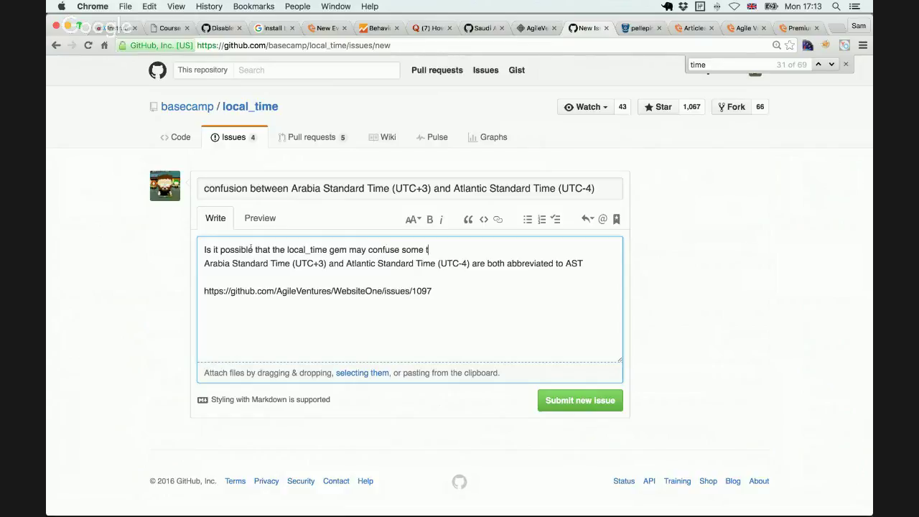
{"action": "type", "text": "timezones - for example"}
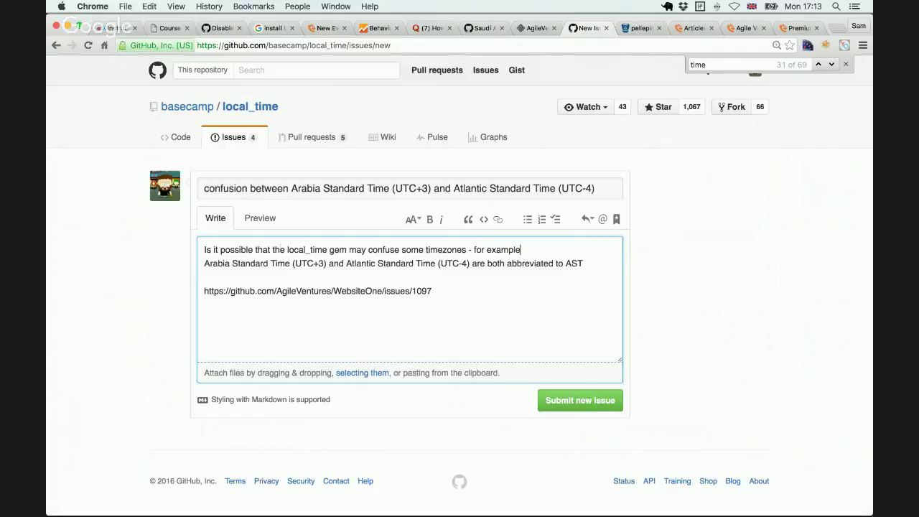
{"action": "key", "text": "Delete"}
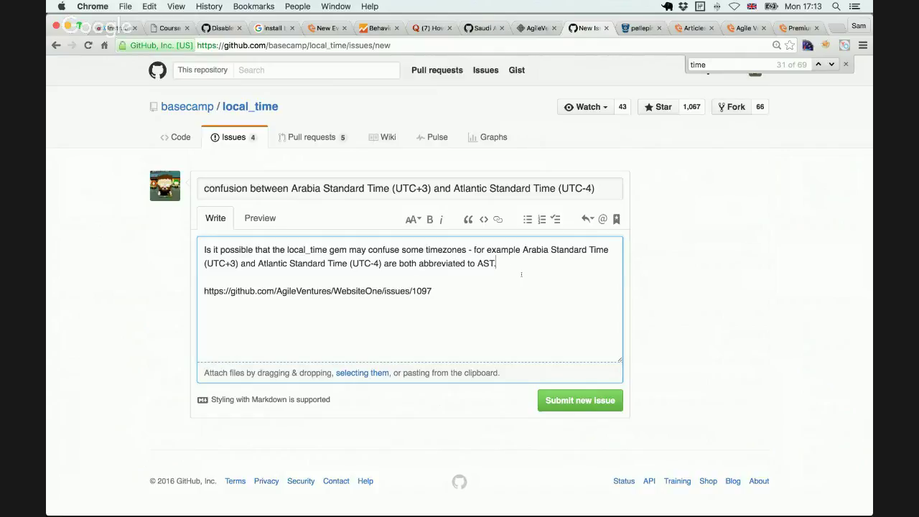
Step: Wrap the issue 1097 link in the wording "See" before it and "for more details." after it
{"action": "left_click", "coordinate": [200, 291]}
{"action": "type", "text": "See "}
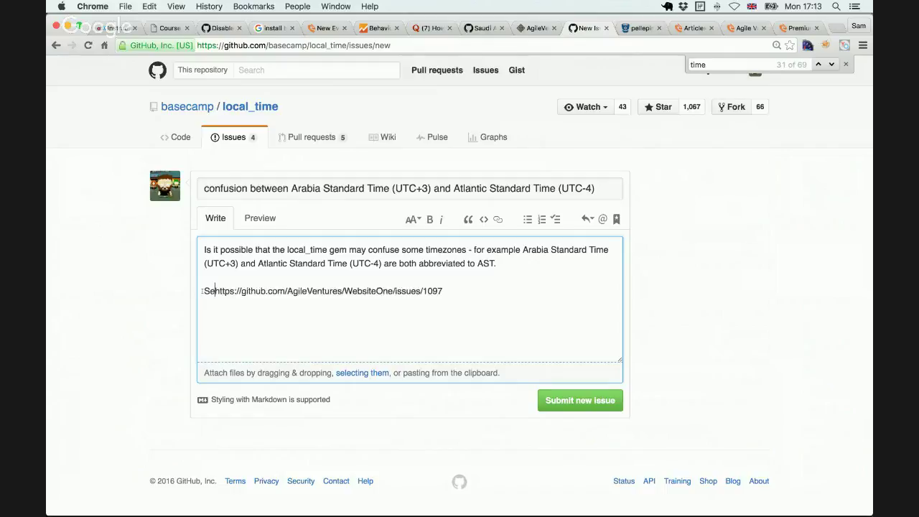
{"action": "type", "text": " for "}
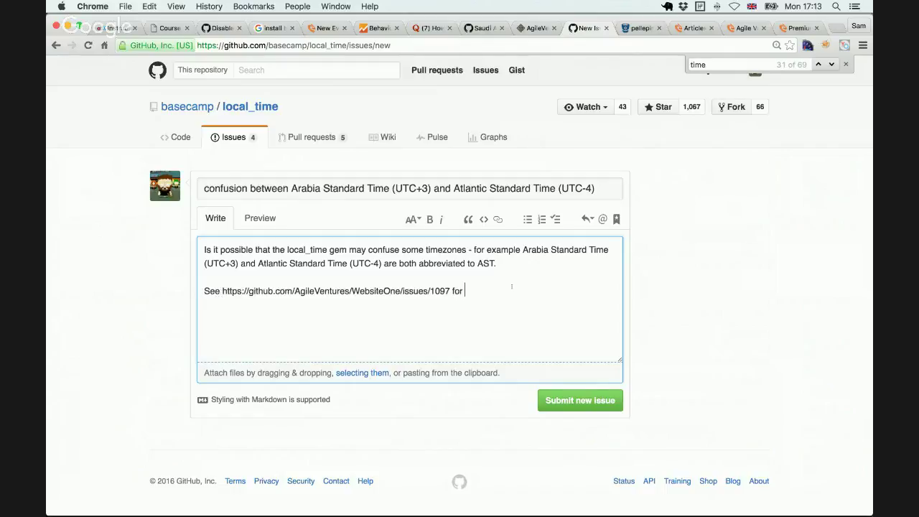
{"action": "type", "text": "more details."}
Step: Add the closing paragraph "Any idea if there is a quick fix for this sort of thing?" to the description
{"action": "key", "text": "Return"}
{"action": "key", "text": "Return"}
{"action": "type", "text": "Any idea "}
{"action": "type", "text": "if there"}
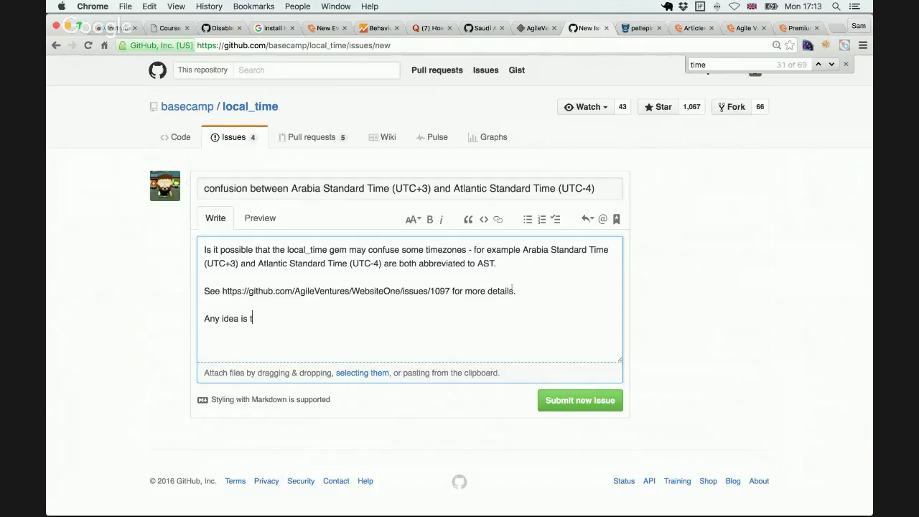
{"action": "type", "text": " is a quick for"}
{"action": "key", "text": "BackSpace"}
{"action": "key", "text": "BackSpace"}
{"action": "key", "text": "BackSpace"}
{"action": "type", "text": "ix gor thi"}
{"action": "key", "text": "BackSpace"}
{"action": "key", "text": "BackSpace"}
{"action": "key", "text": "BackSpace"}
{"action": "key", "text": "BackSpace"}
{"action": "key", "text": "BackSpace"}
{"action": "key", "text": "BackSpace"}
{"action": "key", "text": "BackSpace"}
{"action": "type", "text": "for this sort ot thi"}
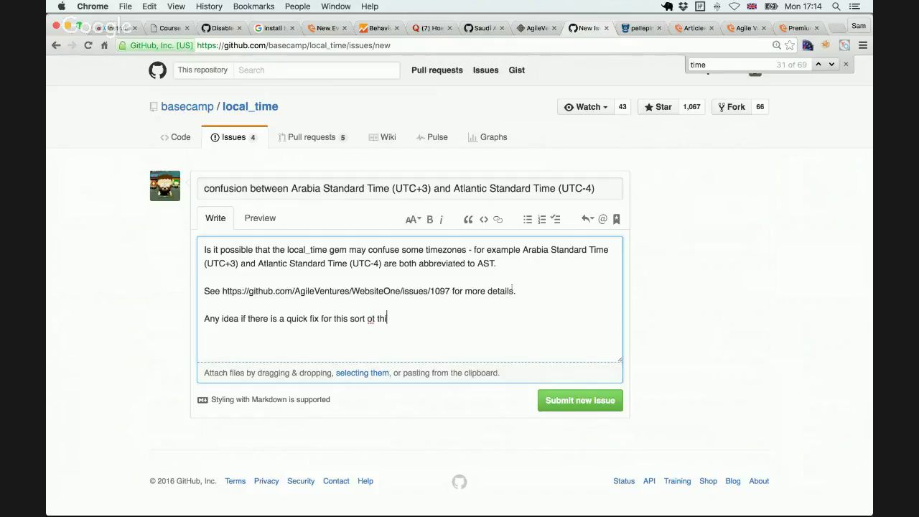
{"action": "key", "text": "BackSpace"}
{"action": "key", "text": "BackSpace"}
{"action": "key", "text": "BackSpace"}
{"action": "key", "text": "BackSpace"}
{"action": "key", "text": "BackSpace"}
{"action": "type", "text": "f rthi"}
{"action": "key", "text": "BackSpace"}
{"action": "key", "text": "BackSpace"}
{"action": "key", "text": "BackSpace"}
{"action": "key", "text": "BackSpace"}
{"action": "type", "text": "thing?"}
Step: Submit the new local_time issue and return to WebsiteOne issue 1097
{"action": "mouse_move", "coordinate": [512, 290]}
{"action": "left_mouse_down"}
{"action": "mouse_move", "coordinate": [774, 309]}
{"action": "mouse_move", "coordinate": [580, 400]}
{"action": "left_mouse_up"}
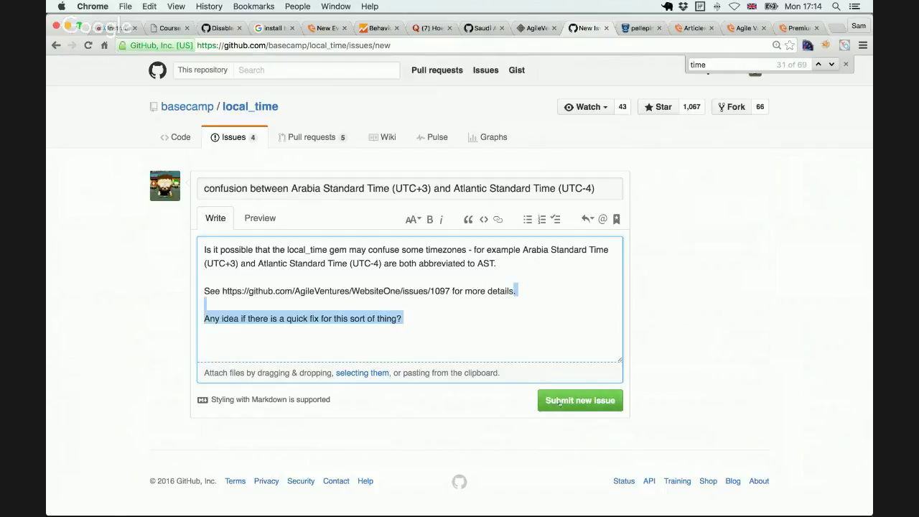
{"action": "left_click", "coordinate": [580, 400]}
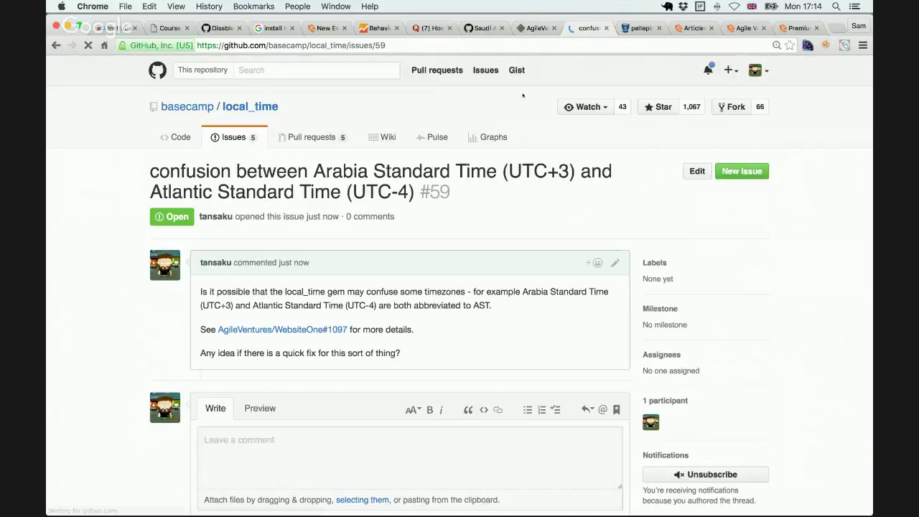
{"action": "left_click", "coordinate": [483, 27]}
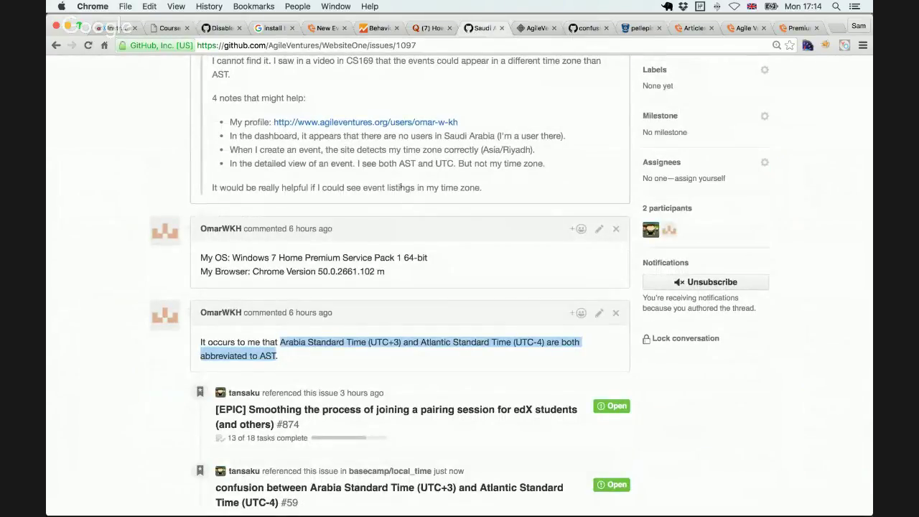
{"action": "key", "text": "super+Tab"}
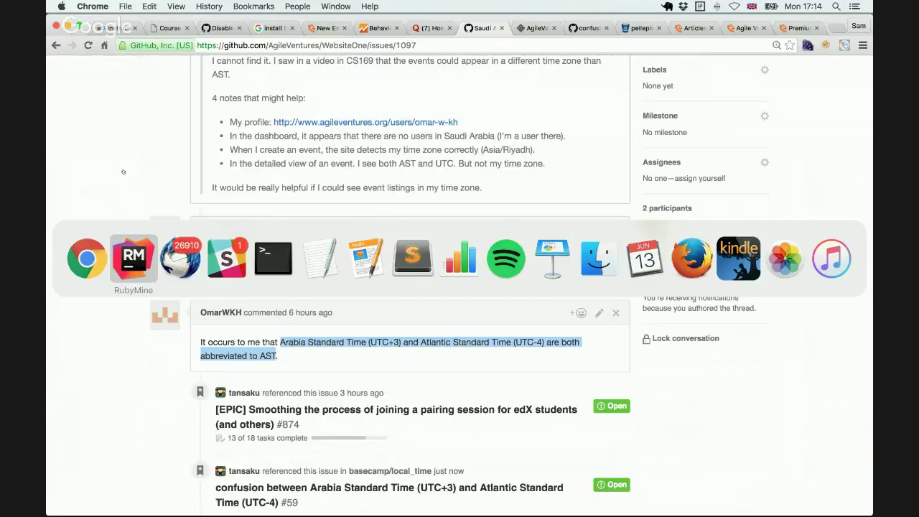
{"action": "key", "text": "Escape"}
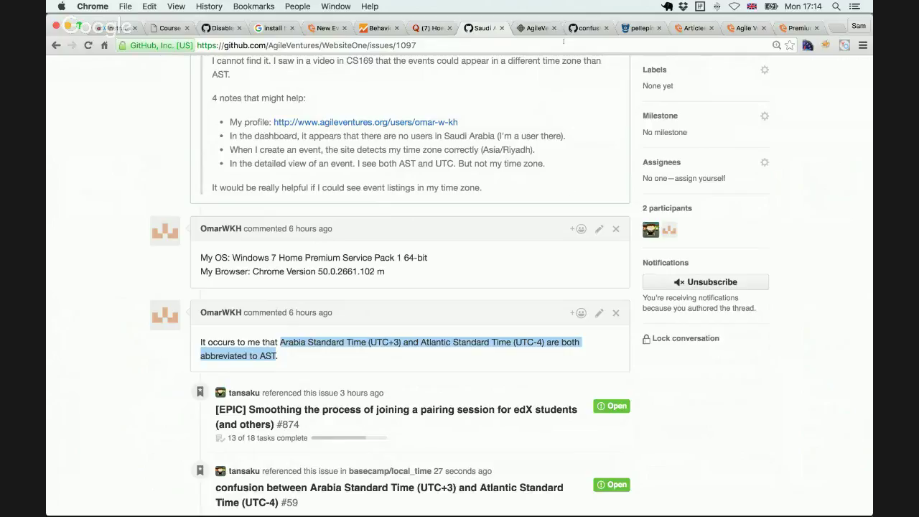
Step: Begin a comment on issue 1097 with "Seems like this might be a problem with the local_time gem we are using under the hood."
{"action": "scroll", "coordinate": [403, 251], "scroll_direction": "down", "scroll_amount": 3}
{"action": "scroll", "coordinate": [403, 251], "scroll_direction": "down", "scroll_amount": 5}
{"action": "left_click", "coordinate": [284, 339]}
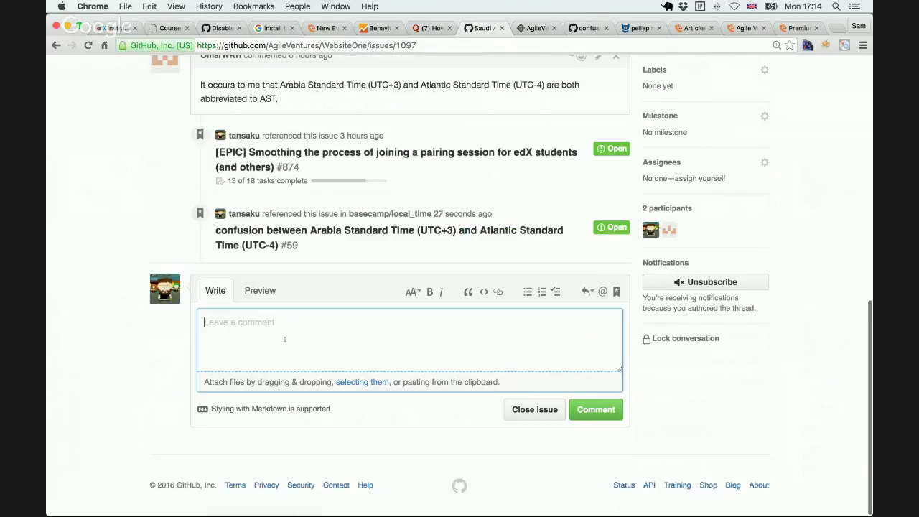
{"action": "type", "text": "Seems like t"}
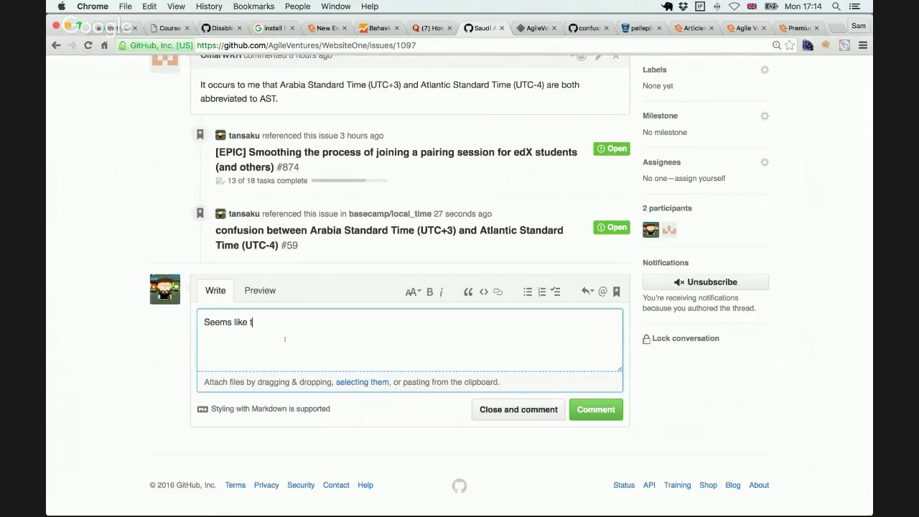
{"action": "type", "text": "his might be a proble"}
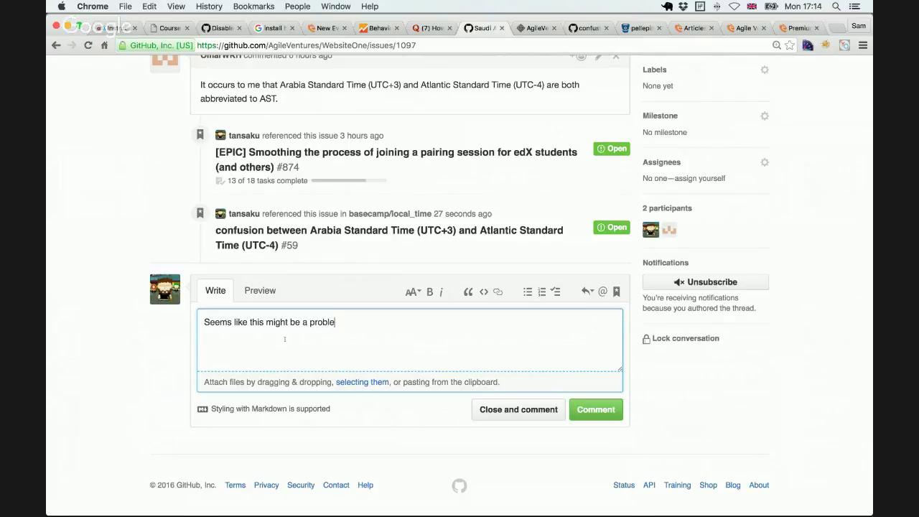
{"action": "type", "text": "m with the local_time gem w"}
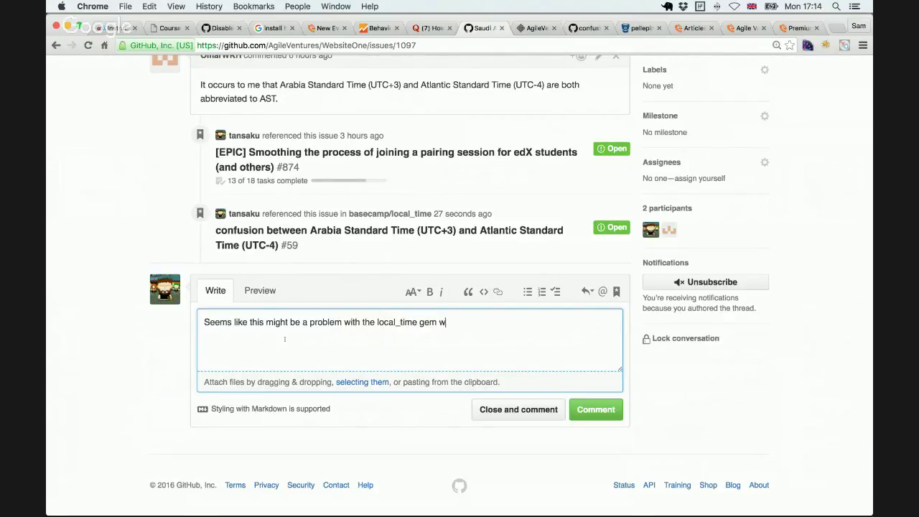
{"action": "type", "text": "e are using undre t"}
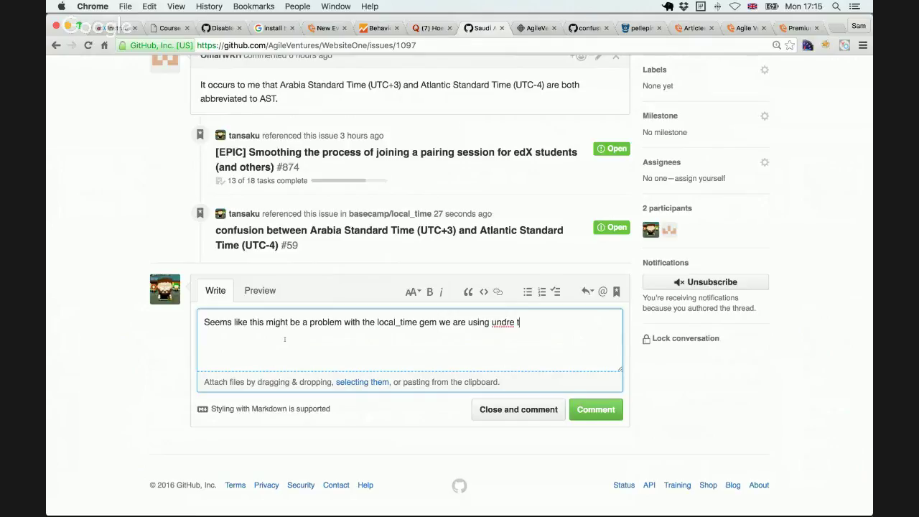
{"action": "key", "text": "BackSpace"}
{"action": "key", "text": "BackSpace"}
{"action": "type", "text": "er the wr"}
{"action": "key", "text": "BackSpace"}
{"action": "key", "text": "BackSpace"}
{"action": "type", "text": "hood.  We"}
{"action": "key", "text": "BackSpace"}
{"action": "key", "text": "BackSpace"}
Step: Start the comment's second sentence with "Perhaps we could replace with our own"
{"action": "type", "text": "Perhaps we ccou"}
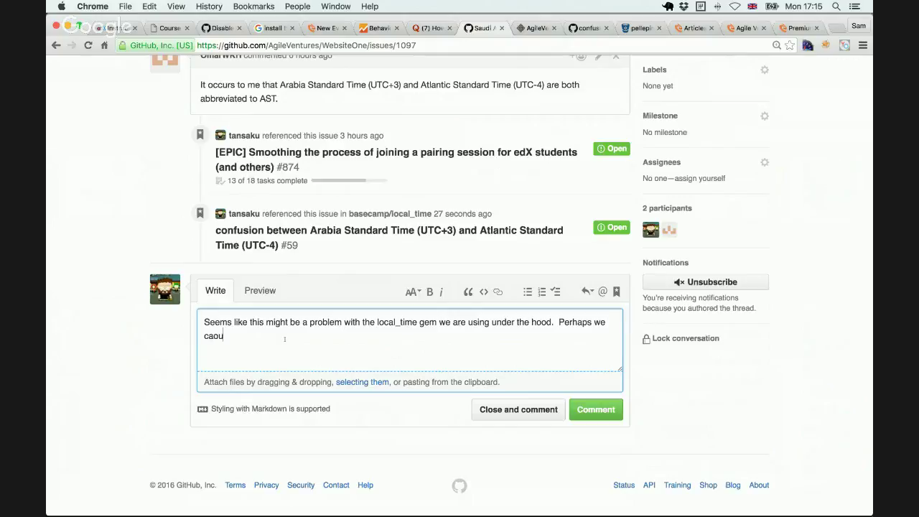
{"action": "key", "text": "BackSpace"}
{"action": "key", "text": "BackSpace"}
{"action": "type", "text": "ould"}
{"action": "key", "text": "BackSpace"}
{"action": "key", "text": "BackSpace"}
{"action": "key", "text": "BackSpace"}
{"action": "key", "text": "BackSpace"}
{"action": "key", "text": "BackSpace"}
{"action": "type", "text": "ould p"}
{"action": "key", "text": "BackSpace"}
{"action": "type", "text": "replace wio"}
{"action": "key", "text": "BackSpace"}
{"action": "type", "text": "th our own"}
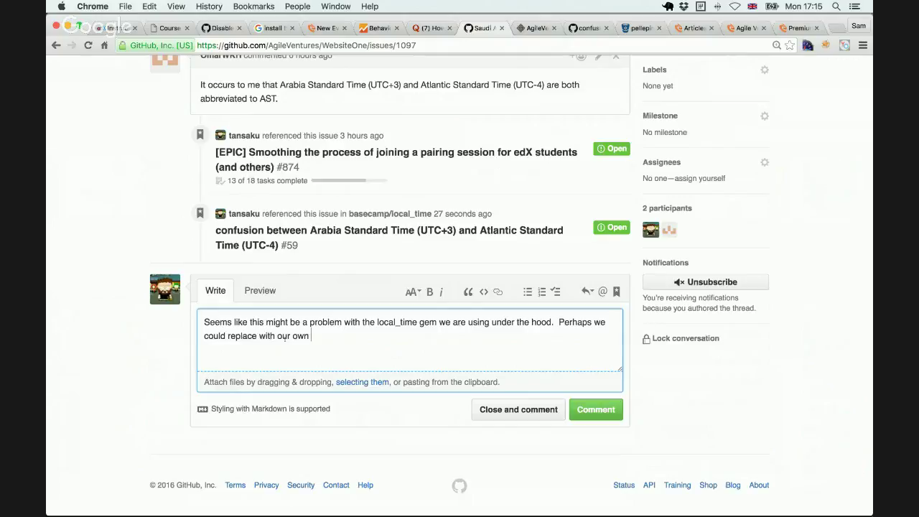
Step: Finish the sentence with "js approach using moment ..." and post the comment
{"action": "type", "text": "is approach using momebnt"}
{"action": "key", "text": "BackSpace"}
{"action": "key", "text": "BackSpace"}
{"action": "key", "text": "BackSpace"}
{"action": "key", "text": "BackSpace"}
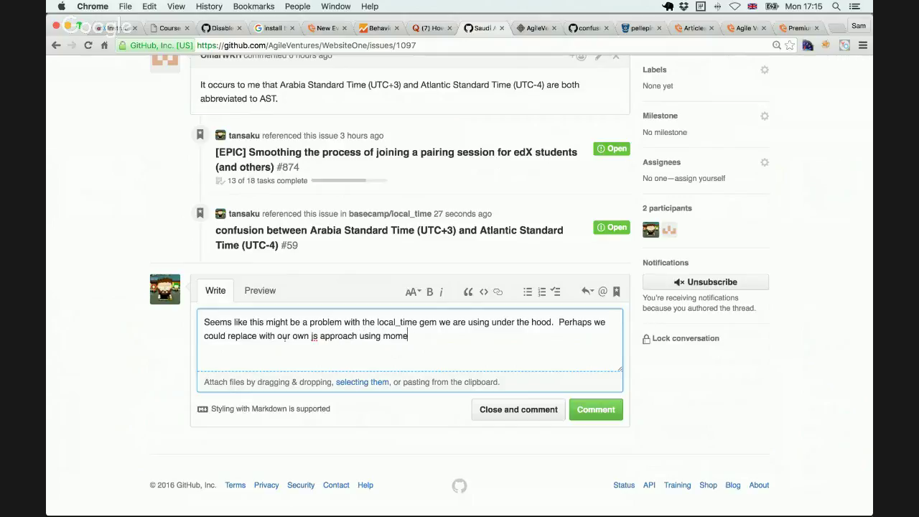
{"action": "type", "text": "ent"}
{"action": "type", "text": "..."}
{"action": "key", "text": "super+Return"}
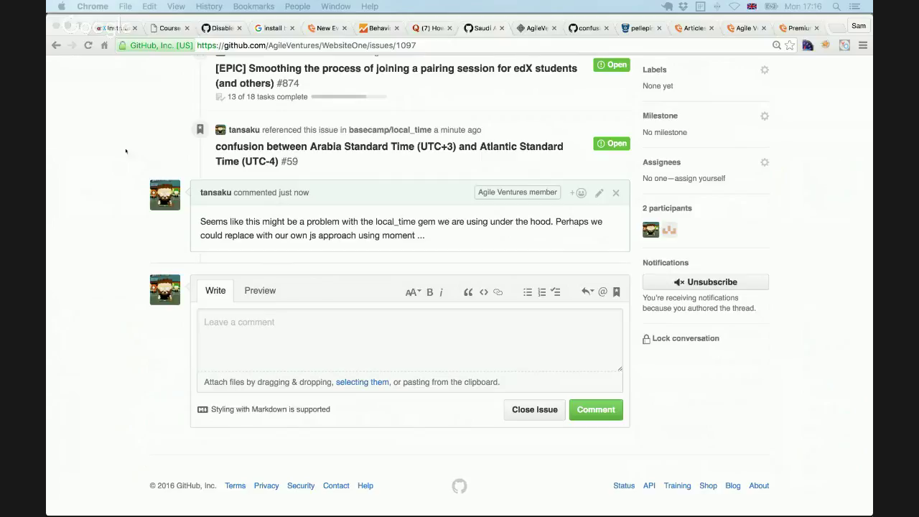
Step: Review the issue 1097 discussion and highlight the text of the newly posted comment
{"action": "key", "text": "super+Tab"}
{"action": "scroll", "coordinate": [517, 171], "scroll_direction": "up", "scroll_amount": 2}
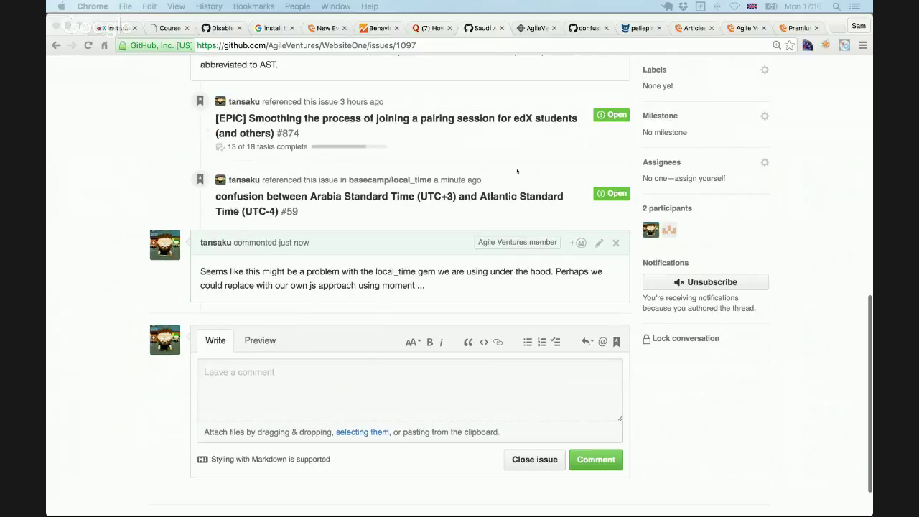
{"action": "scroll", "coordinate": [517, 171], "scroll_direction": "up", "scroll_amount": 5}
{"action": "scroll", "coordinate": [422, 343], "scroll_direction": "down", "scroll_amount": 4}
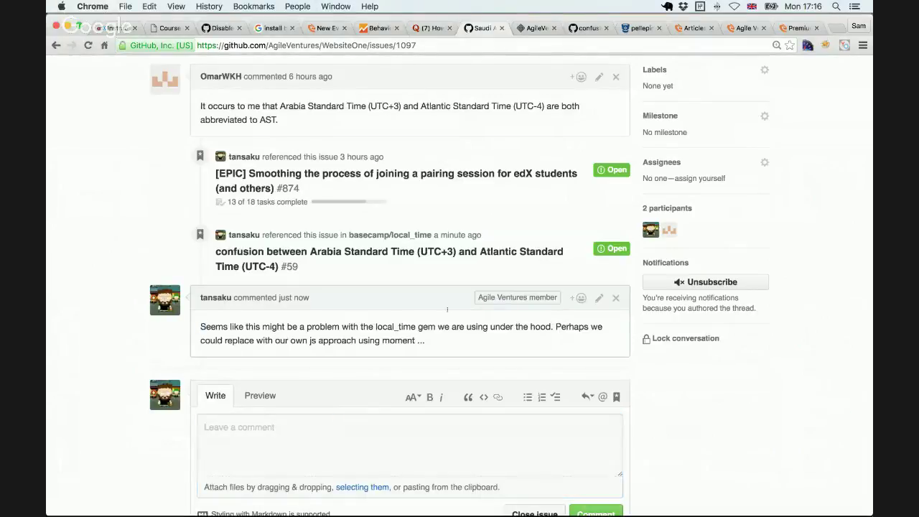
{"action": "left_click_drag", "start_coordinate": [448, 310], "coordinate": [452, 337]}
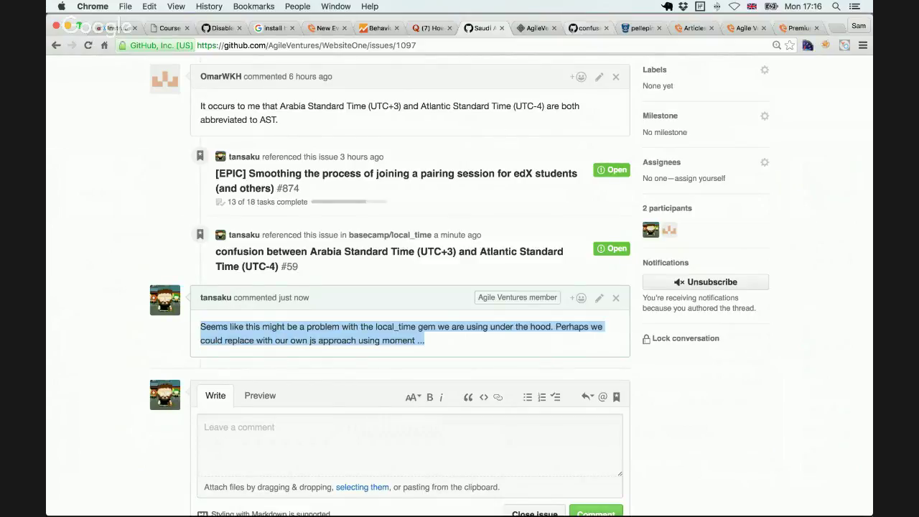
Step: Switch to the WebsiteOne Waffle board and open epic card 874 from the In Progress column
{"action": "left_click", "coordinate": [530, 32]}
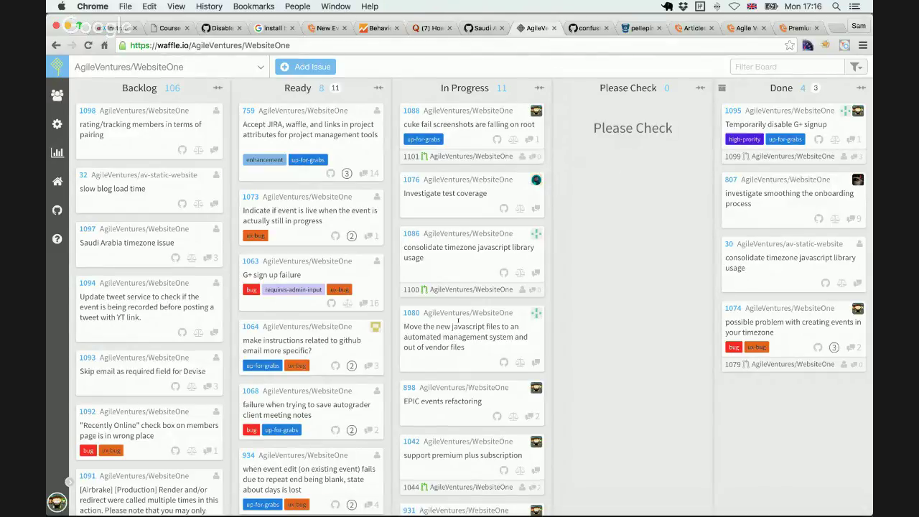
{"action": "scroll", "coordinate": [458, 320], "scroll_direction": "down", "scroll_amount": 5}
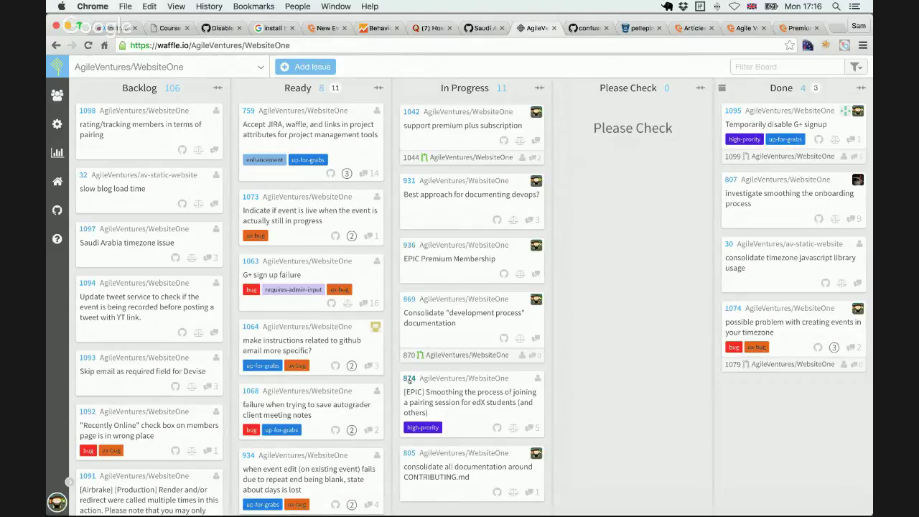
{"action": "left_click", "coordinate": [409, 379]}
Step: Read through epic 874's checklist, covering signing up, browsing pairing events, creating events and taking events live
{"action": "scroll", "coordinate": [466, 301], "scroll_direction": "down", "scroll_amount": 10}
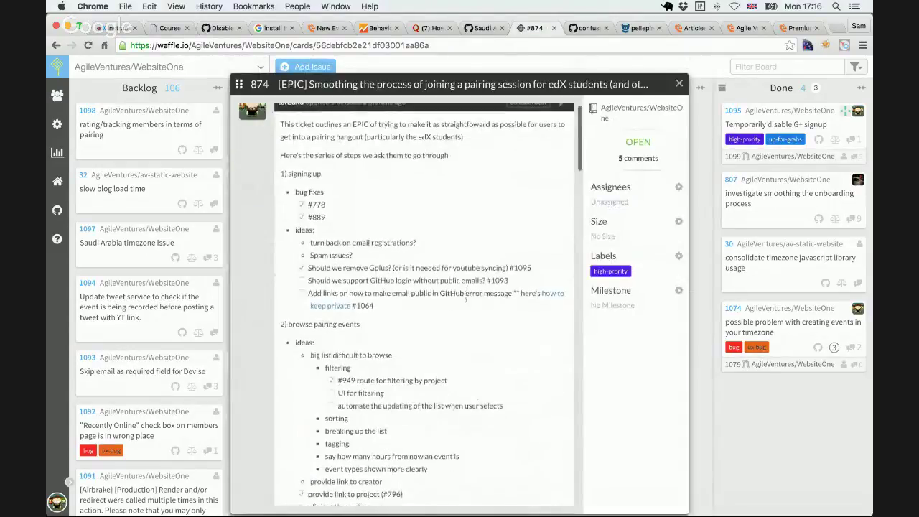
{"action": "scroll", "coordinate": [466, 301], "scroll_direction": "down", "scroll_amount": 10}
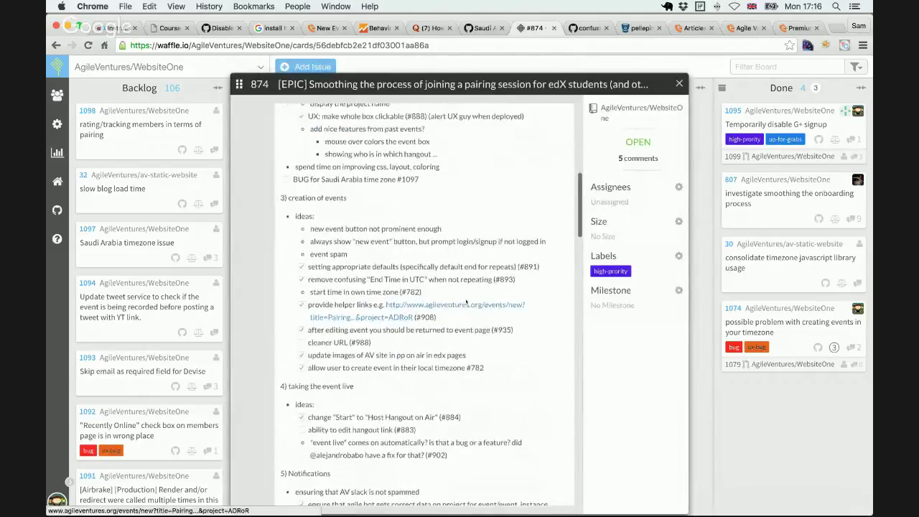
{"action": "scroll", "coordinate": [466, 301], "scroll_direction": "down", "scroll_amount": 2}
{"action": "scroll", "coordinate": [466, 301], "scroll_direction": "up", "scroll_amount": 8}
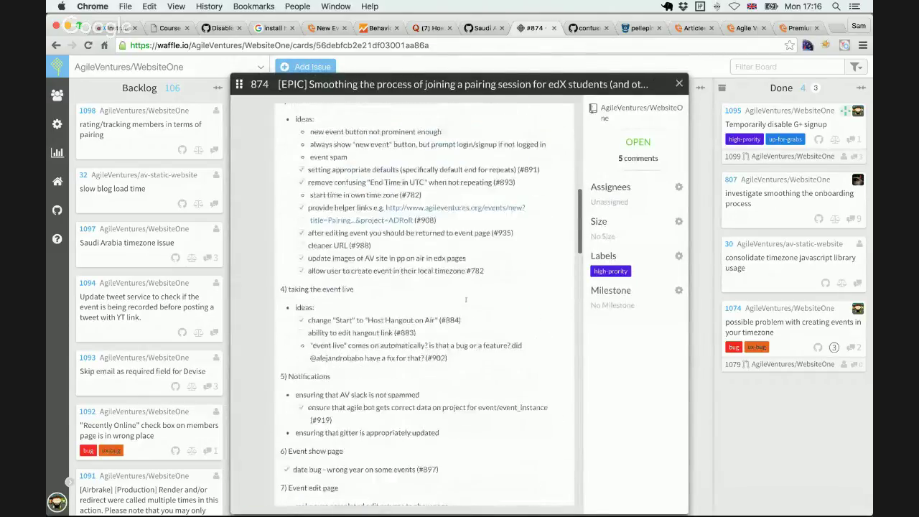
{"action": "scroll", "coordinate": [466, 301], "scroll_direction": "up", "scroll_amount": 10}
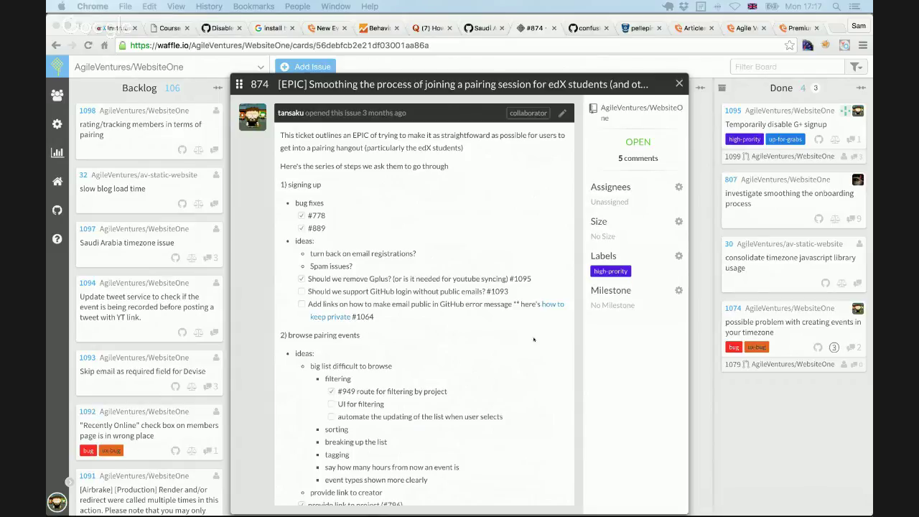
{"action": "scroll", "coordinate": [542, 325], "scroll_direction": "down", "scroll_amount": 2}
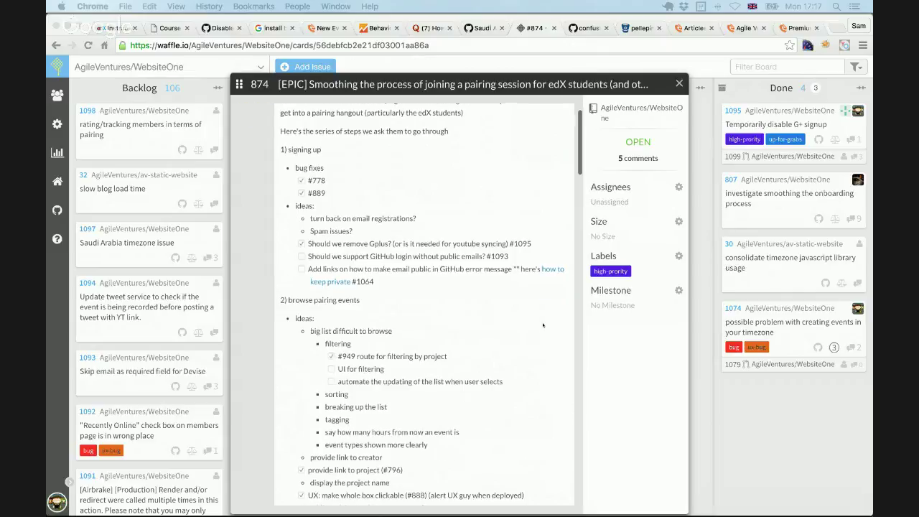
{"action": "scroll", "coordinate": [543, 326], "scroll_direction": "up", "scroll_amount": 2}
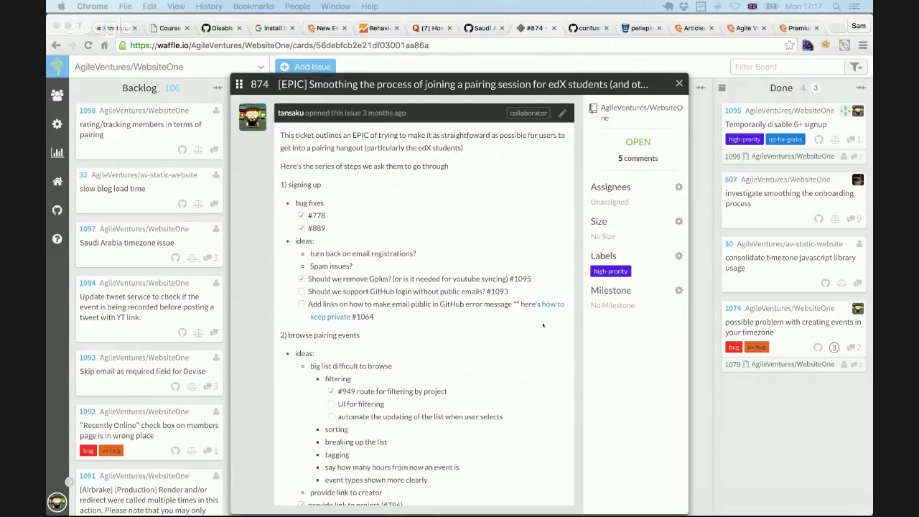
{"action": "scroll", "coordinate": [493, 297], "scroll_direction": "down", "scroll_amount": 10}
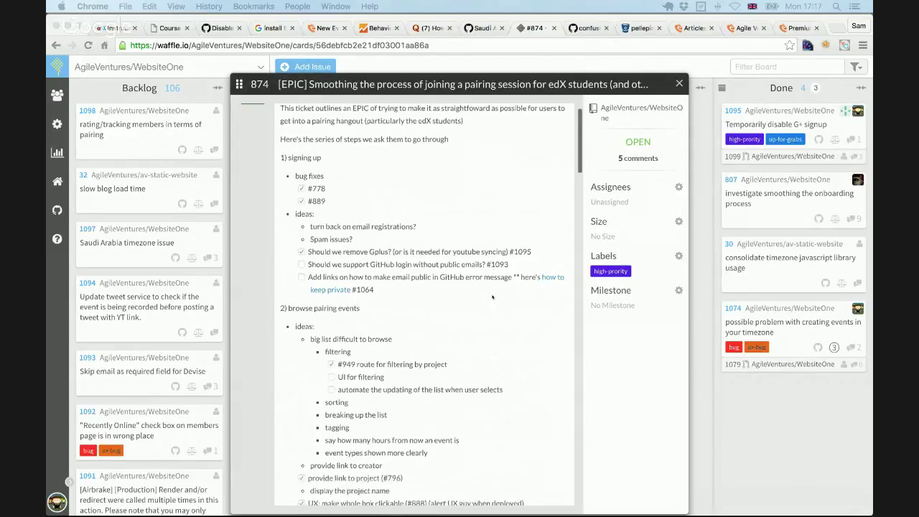
{"action": "scroll", "coordinate": [493, 297], "scroll_direction": "down", "scroll_amount": 1}
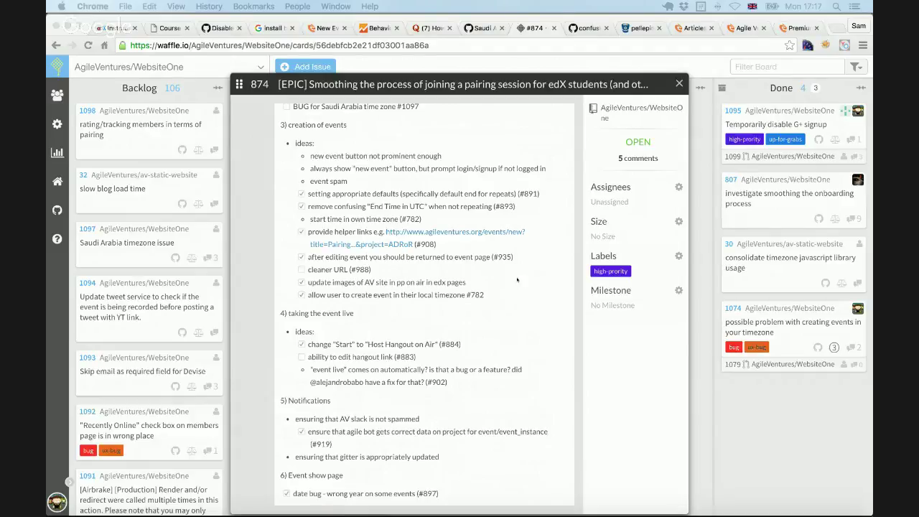
{"action": "scroll", "coordinate": [491, 310], "scroll_direction": "up", "scroll_amount": 5}
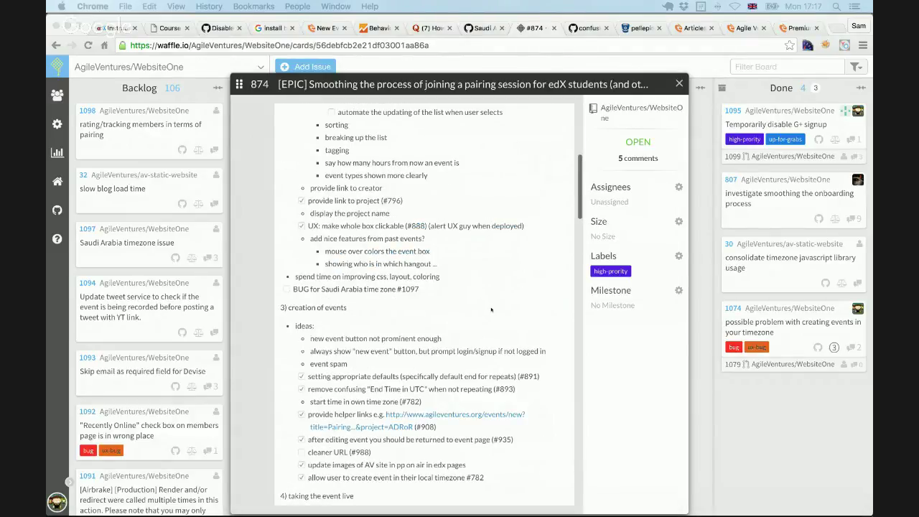
{"action": "scroll", "coordinate": [491, 311], "scroll_direction": "up", "scroll_amount": 5}
{"action": "scroll", "coordinate": [491, 310], "scroll_direction": "down", "scroll_amount": 2}
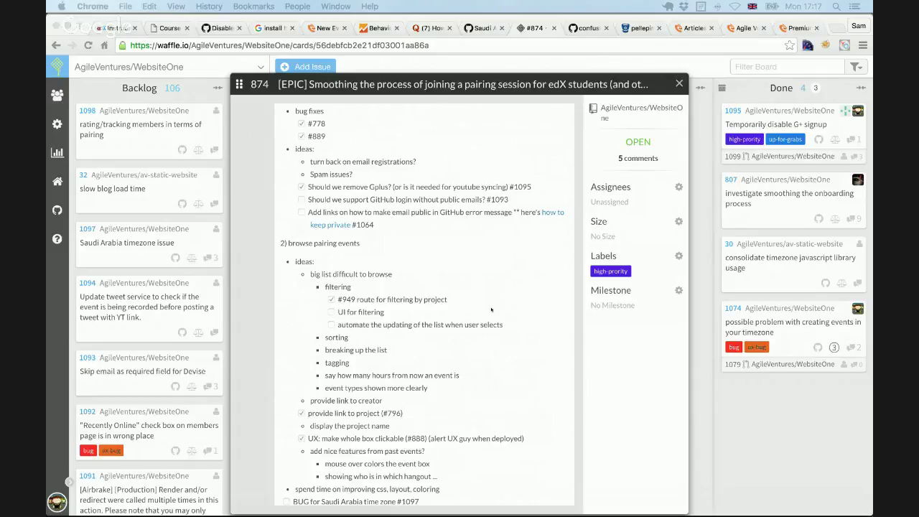
{"action": "scroll", "coordinate": [491, 310], "scroll_direction": "up", "scroll_amount": 1}
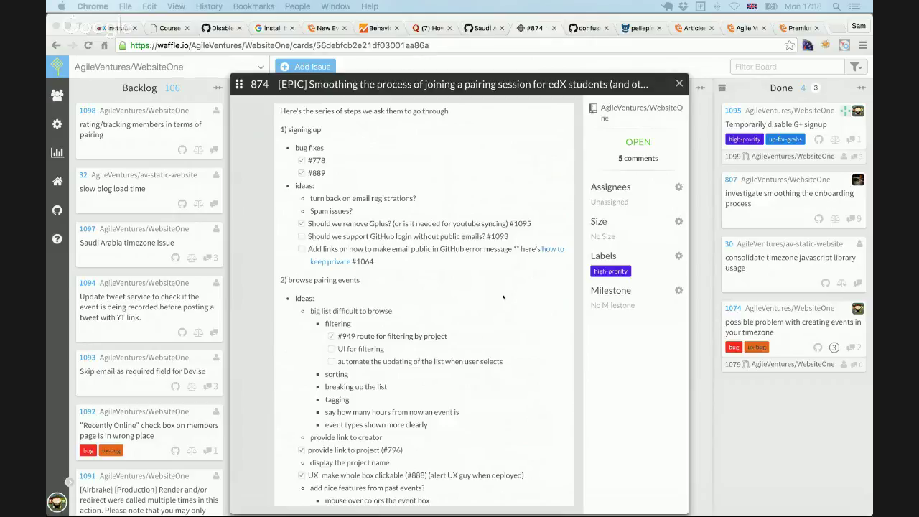
Step: Revisit the comments on issue 1097, and return to epic 874 to read its Other concerns and Related Ideas sections
{"action": "left_click", "coordinate": [482, 28]}
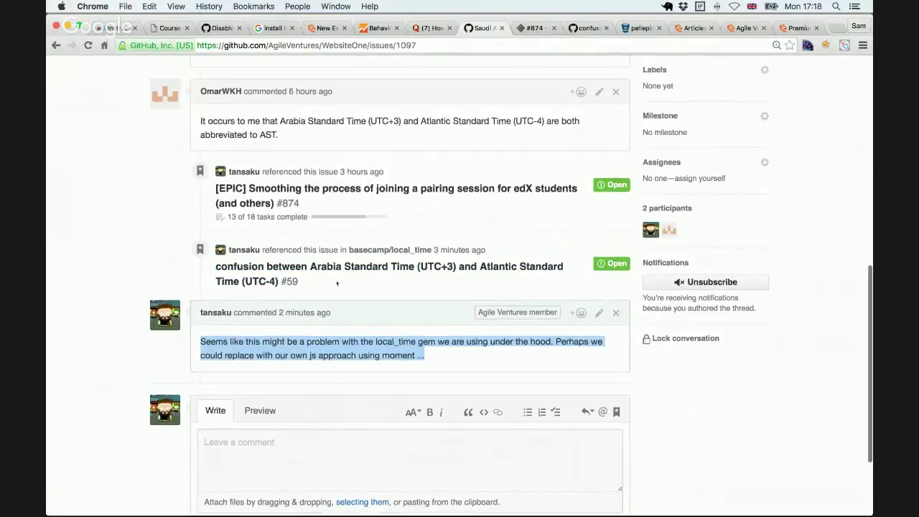
{"action": "scroll", "coordinate": [336, 283], "scroll_direction": "up", "scroll_amount": 3}
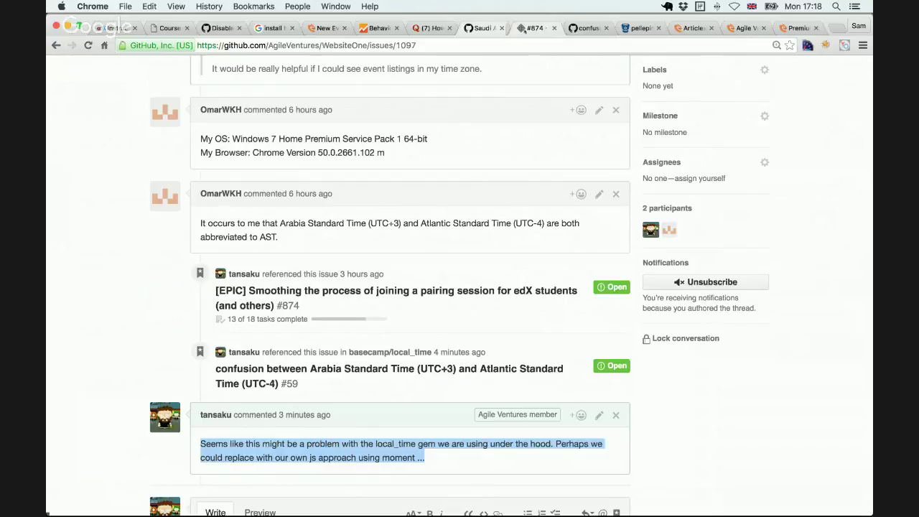
{"action": "left_click", "coordinate": [535, 28]}
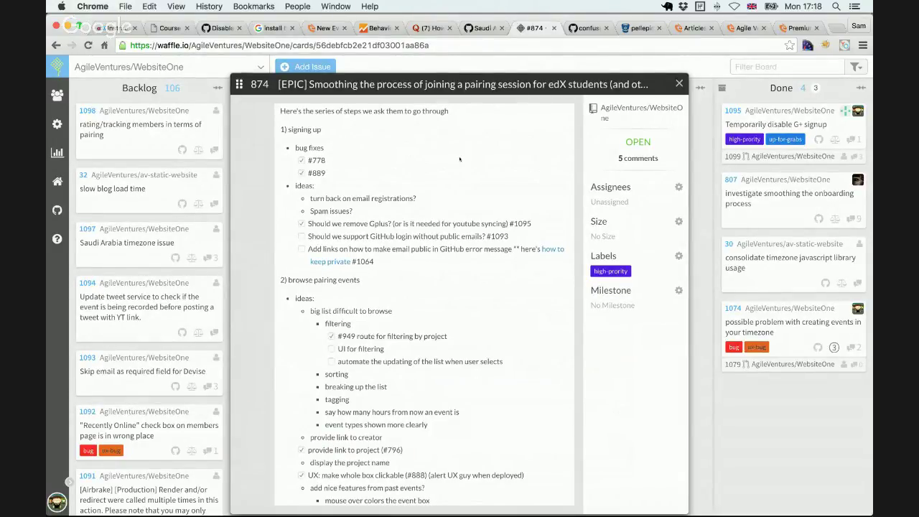
{"action": "scroll", "coordinate": [460, 158], "scroll_direction": "down", "scroll_amount": 3}
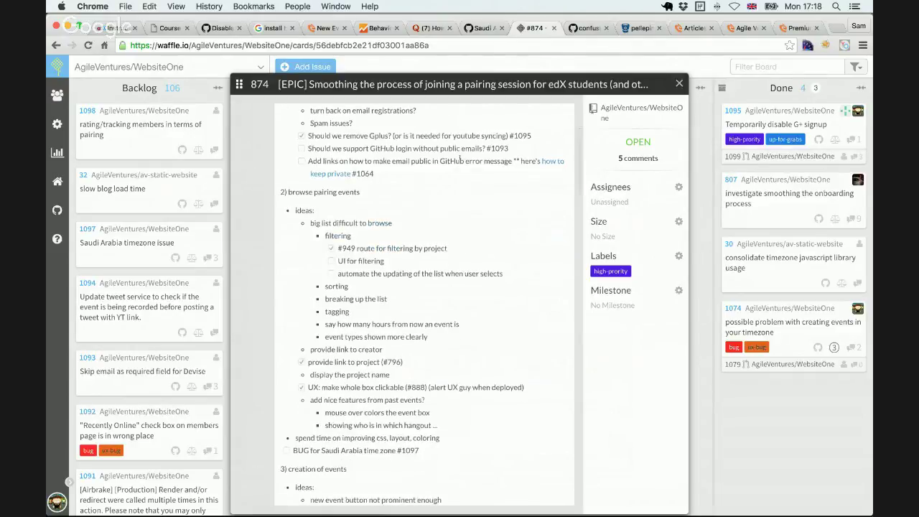
{"action": "scroll", "coordinate": [460, 159], "scroll_direction": "down", "scroll_amount": 4}
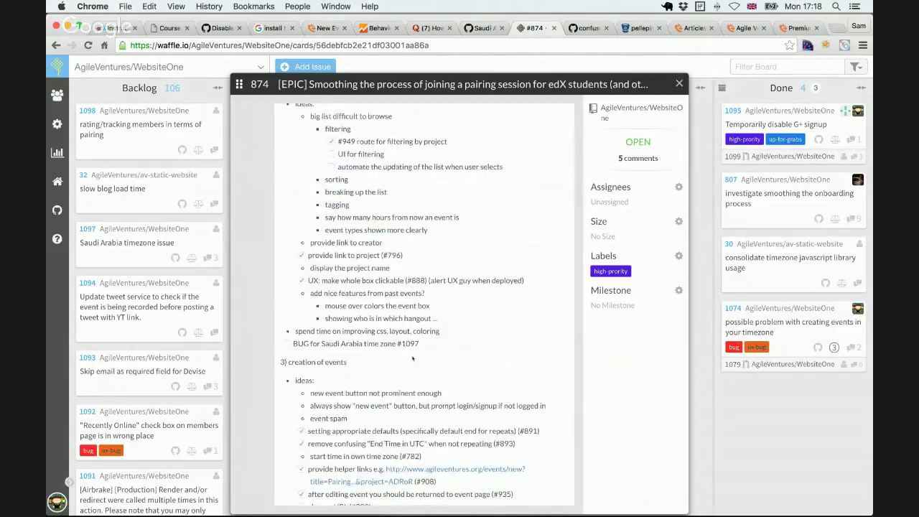
{"action": "scroll", "coordinate": [413, 358], "scroll_direction": "down", "scroll_amount": 20}
{"action": "scroll", "coordinate": [413, 359], "scroll_direction": "down", "scroll_amount": 1}
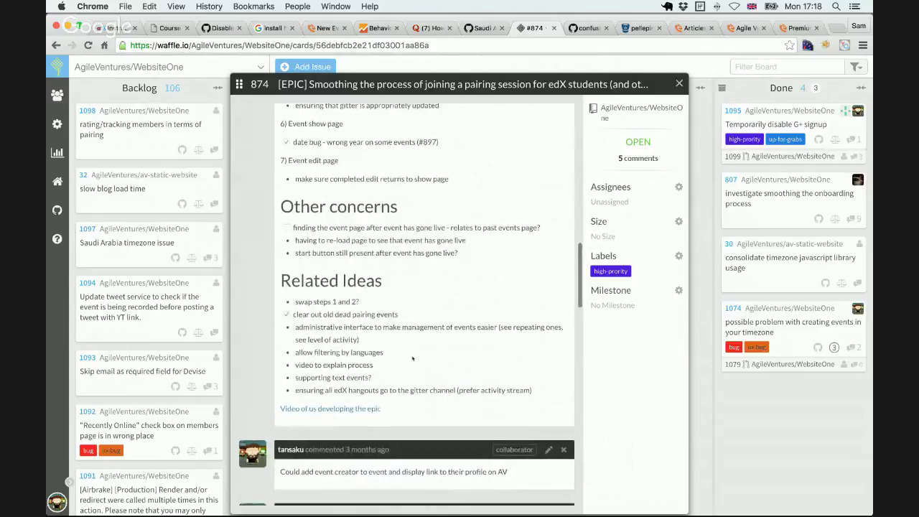
{"action": "scroll", "coordinate": [497, 264], "scroll_direction": "up", "scroll_amount": 3}
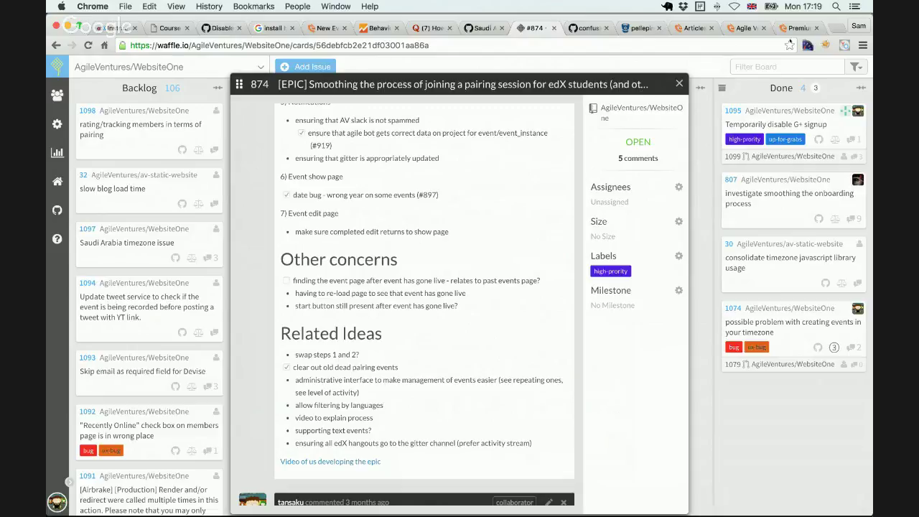
Step: Open the AgileVentures/WebsiteOne issues list on GitHub in a new browser tab
{"action": "left_click", "coordinate": [837, 27]}
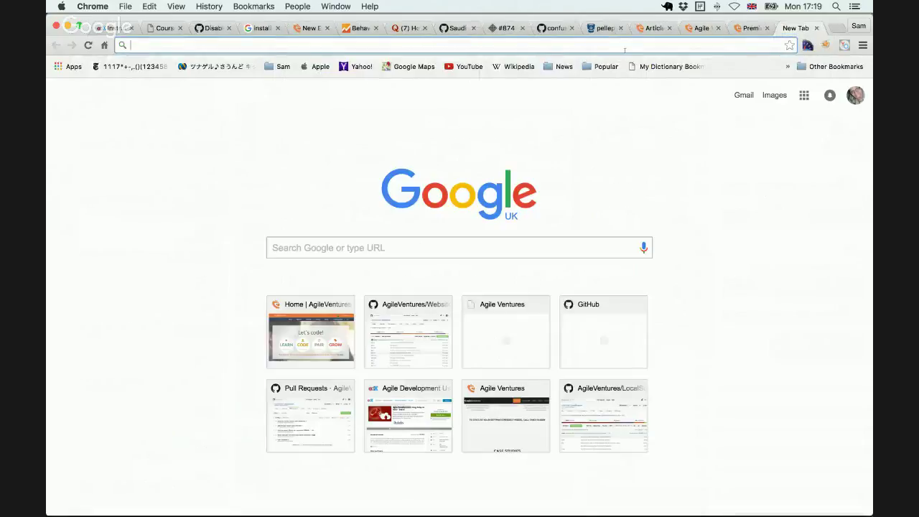
{"action": "type", "text": "isssu"}
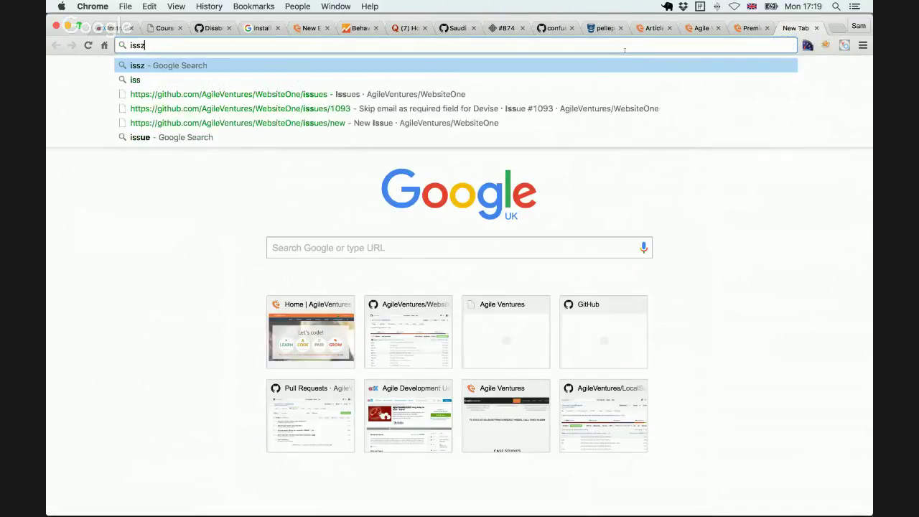
{"action": "key", "text": "BackSpace"}
{"action": "key", "text": "BackSpace"}
{"action": "type", "text": "ue"}
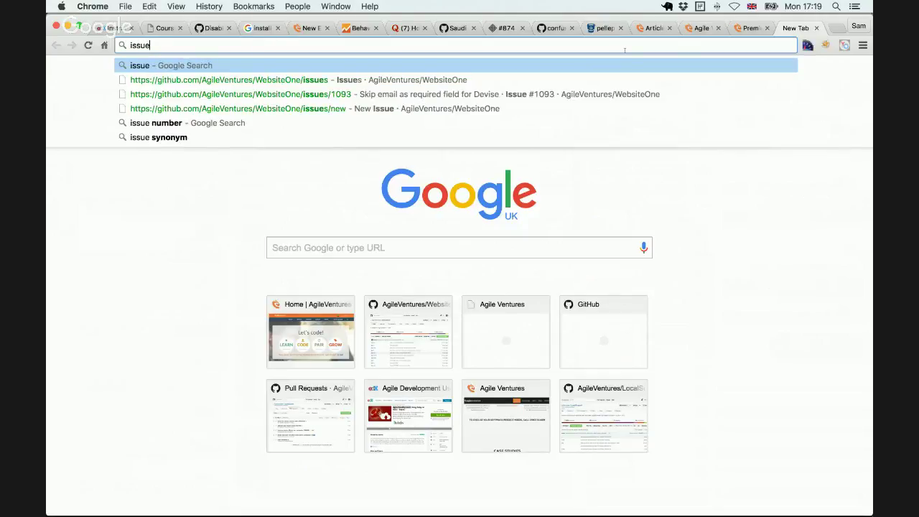
{"action": "key", "text": "Down"}
{"action": "key", "text": "Return"}
{"action": "key", "text": "Escape"}
{"action": "key", "text": "super+a"}
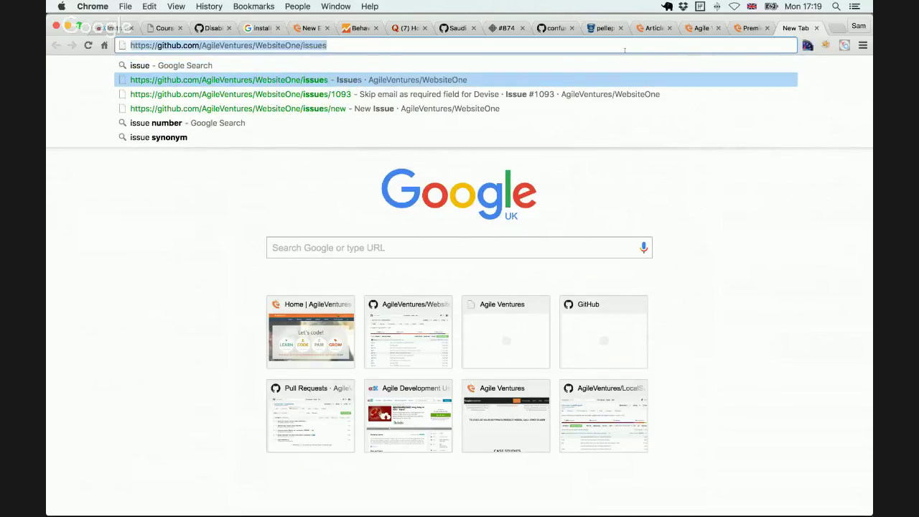
{"action": "key", "text": "Return"}
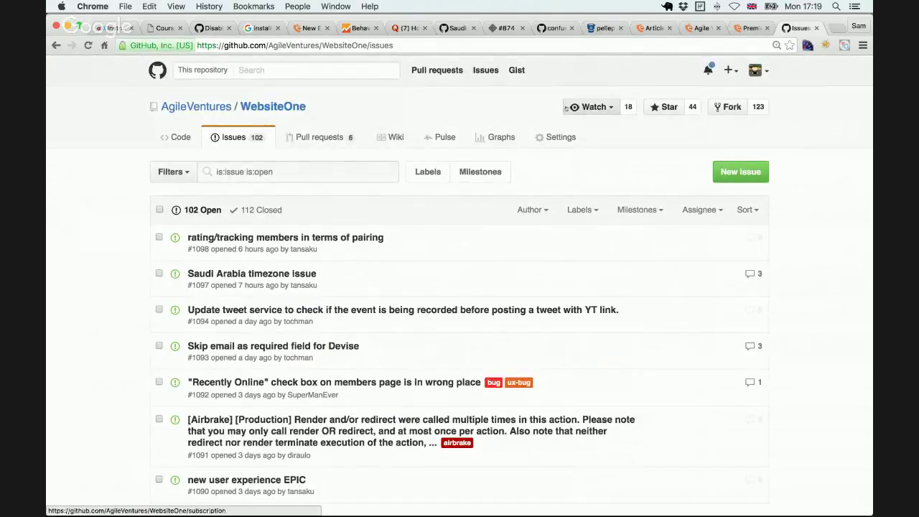
Step: Go to the AgileVentures/av-static-website repository on GitHub and open its issues list
{"action": "left_click_drag", "start_coordinate": [323, 45], "coordinate": [474, 63]}
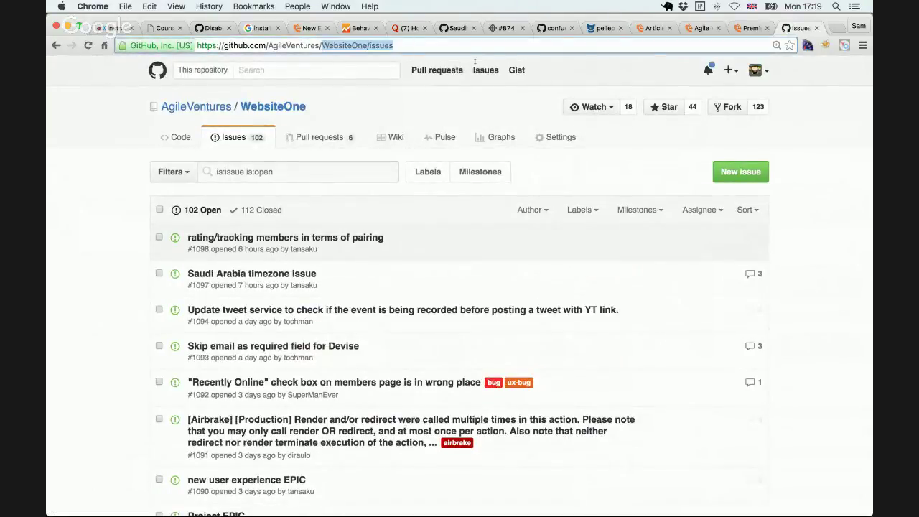
{"action": "type", "text": "av-"}
{"action": "key", "text": "Down"}
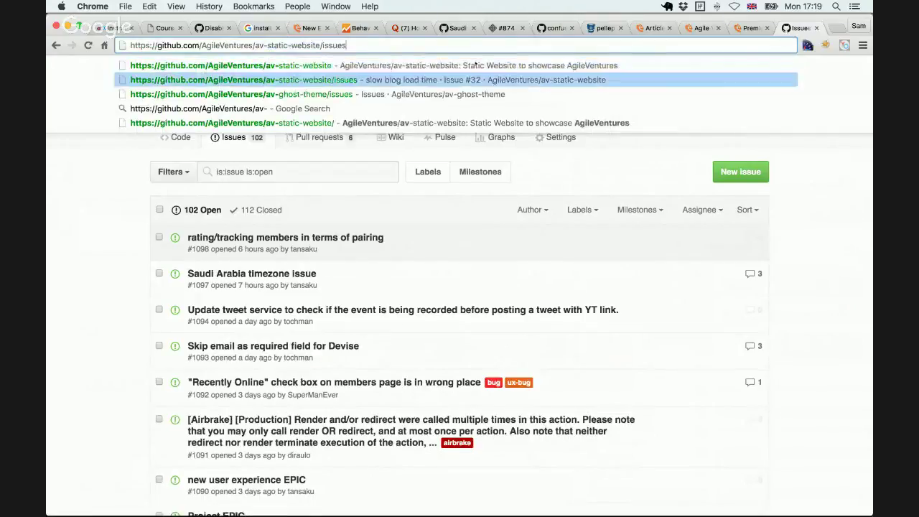
{"action": "key", "text": "Up"}
{"action": "key", "text": "Return"}
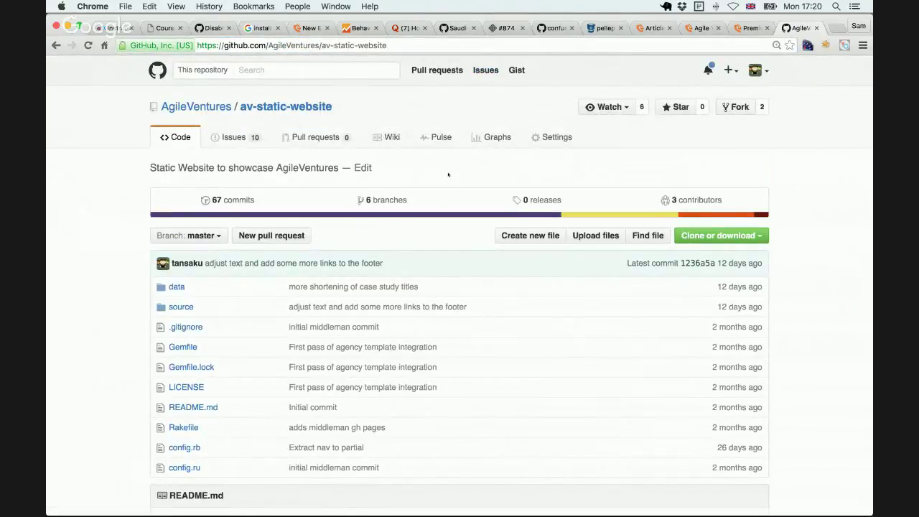
{"action": "scroll", "coordinate": [455, 173], "scroll_direction": "down", "scroll_amount": 2}
{"action": "scroll", "coordinate": [449, 173], "scroll_direction": "up", "scroll_amount": 2}
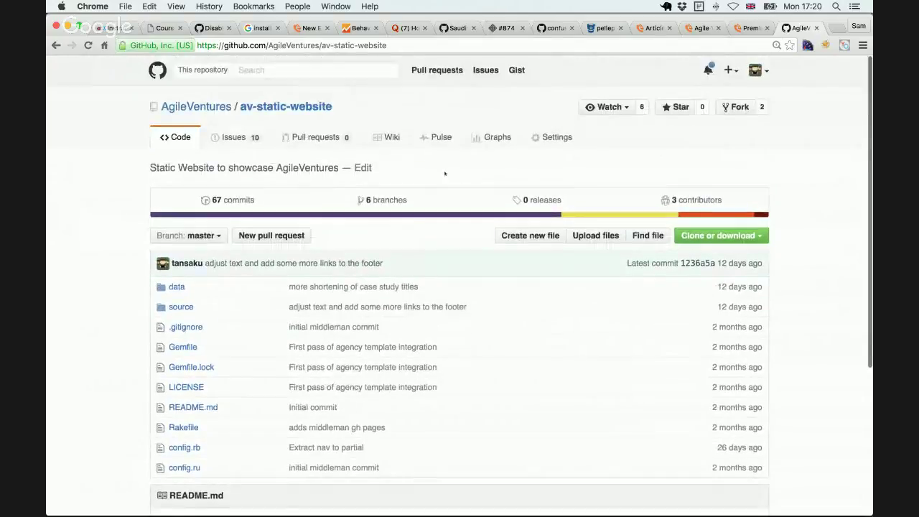
{"action": "left_click", "coordinate": [237, 139]}
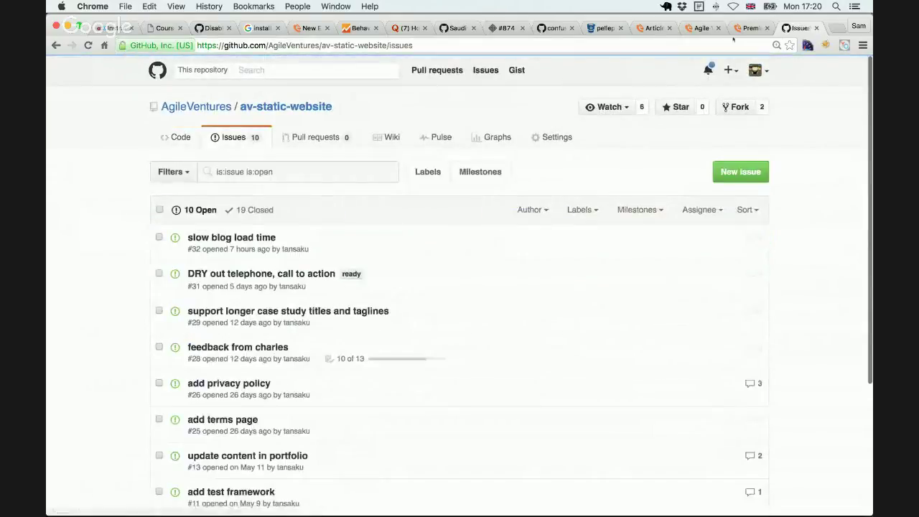
Step: Load showcase.agileventures.org in a new browser tab and go to its Get Free Guide section
{"action": "left_click", "coordinate": [837, 27]}
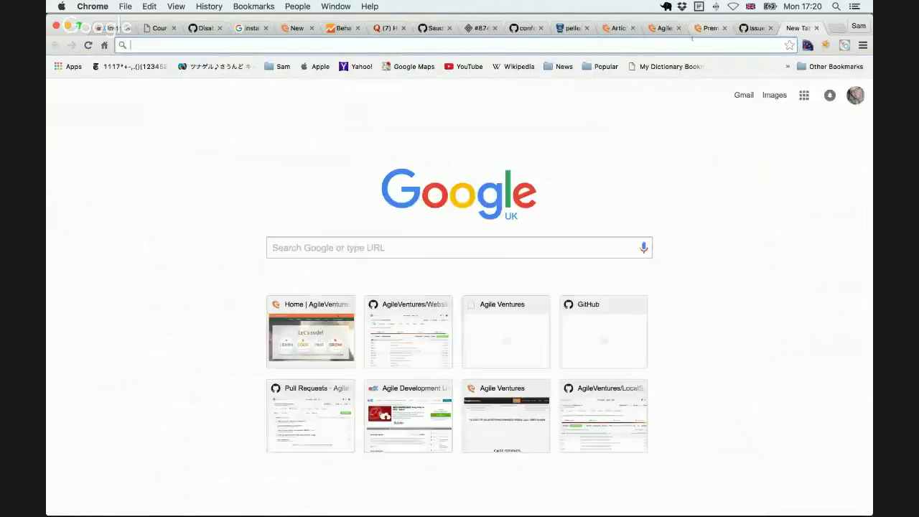
{"action": "type", "text": "showcase.agileventures.org"}
{"action": "key", "text": "Return"}
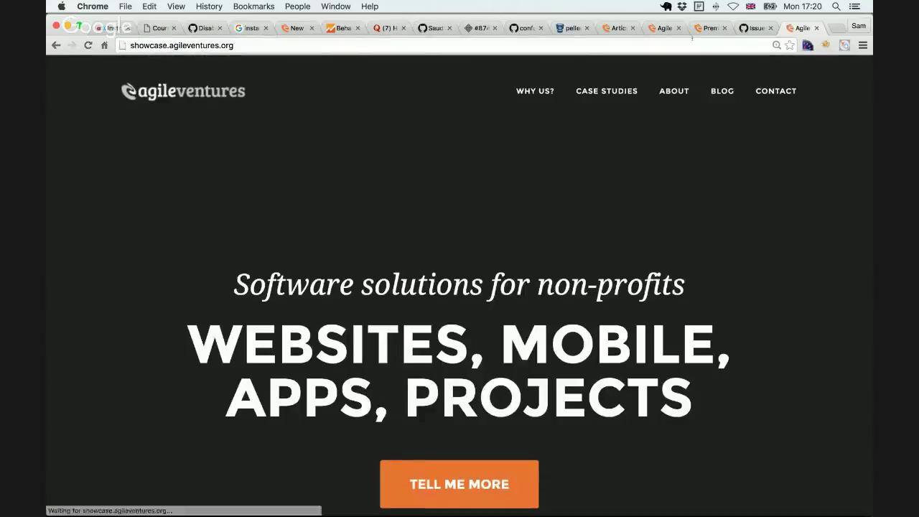
{"action": "scroll", "coordinate": [761, 165], "scroll_direction": "down", "scroll_amount": 20}
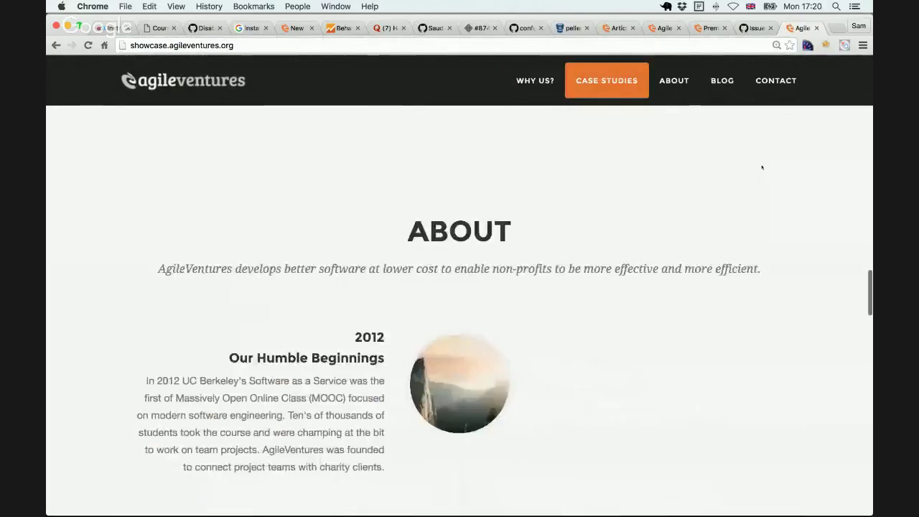
{"action": "scroll", "coordinate": [761, 165], "scroll_direction": "down", "scroll_amount": 10}
{"action": "scroll", "coordinate": [677, 173], "scroll_direction": "up", "scroll_amount": 2}
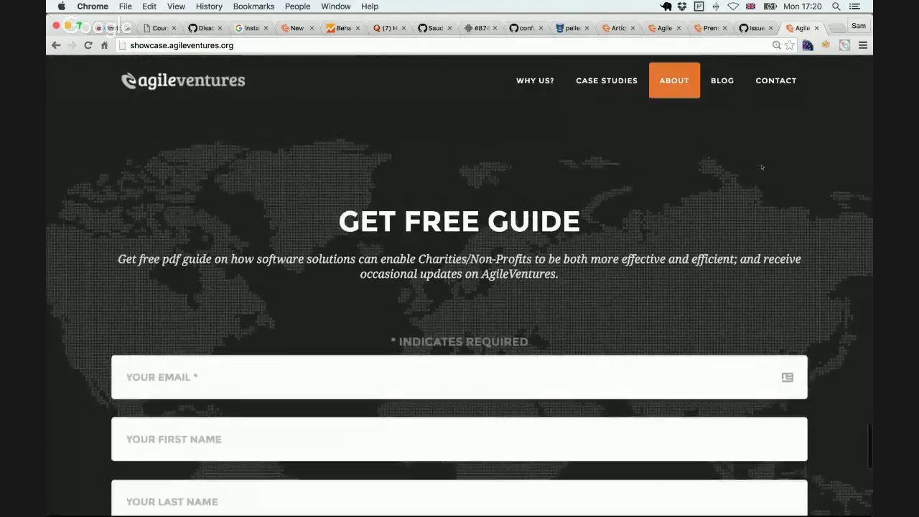
{"action": "scroll", "coordinate": [676, 172], "scroll_direction": "down", "scroll_amount": 1}
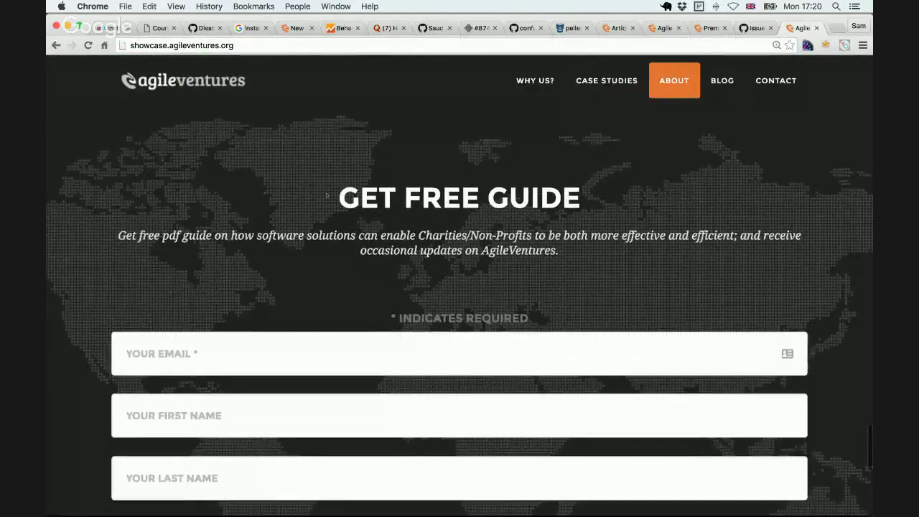
Step: Highlight the Get Free Guide heading and description, and look over the signup form beneath them
{"action": "left_click_drag", "start_coordinate": [334, 200], "coordinate": [558, 253]}
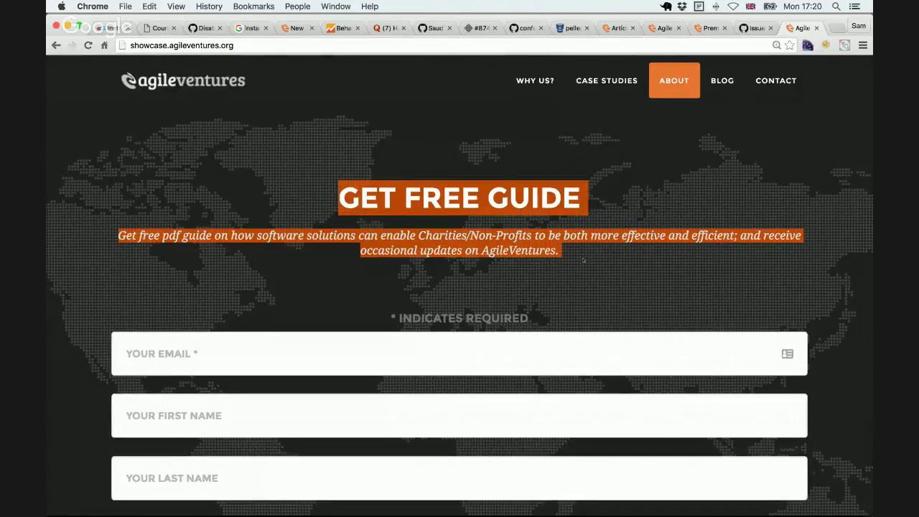
{"action": "left_click", "coordinate": [584, 260]}
{"action": "scroll", "coordinate": [461, 222], "scroll_direction": "down", "scroll_amount": 5}
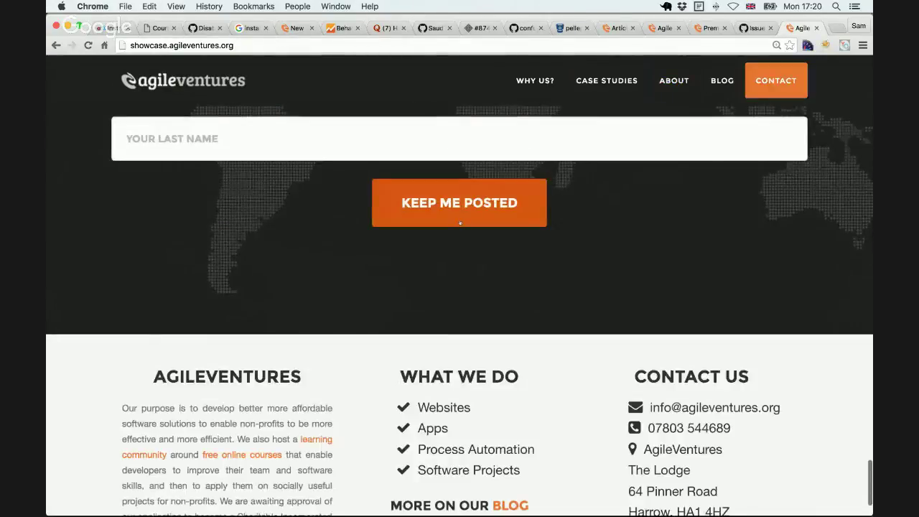
{"action": "scroll", "coordinate": [461, 223], "scroll_direction": "up", "scroll_amount": 5}
{"action": "scroll", "coordinate": [460, 225], "scroll_direction": "up", "scroll_amount": 2}
{"action": "scroll", "coordinate": [422, 368], "scroll_direction": "down", "scroll_amount": 1}
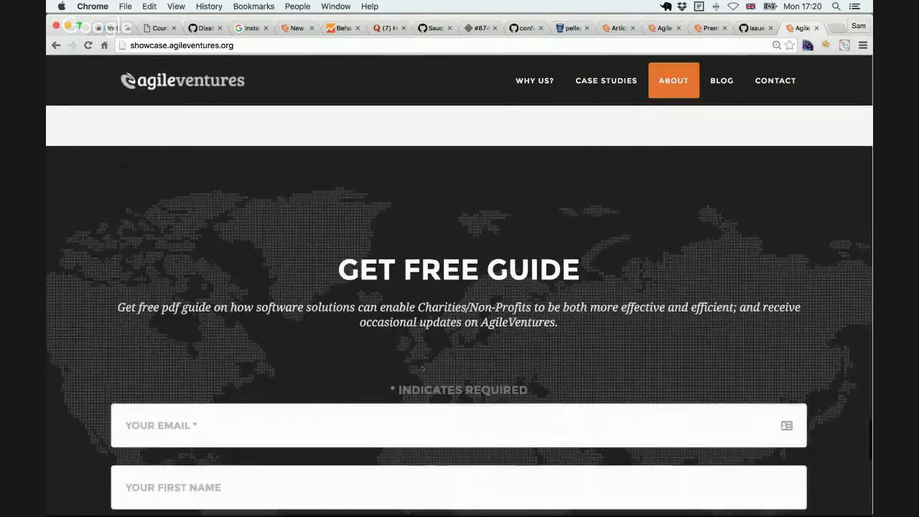
Step: Review the guide signup form down to the page footer, and highlight the "free pdf" wording in the description
{"action": "scroll", "coordinate": [422, 368], "scroll_direction": "down", "scroll_amount": 3}
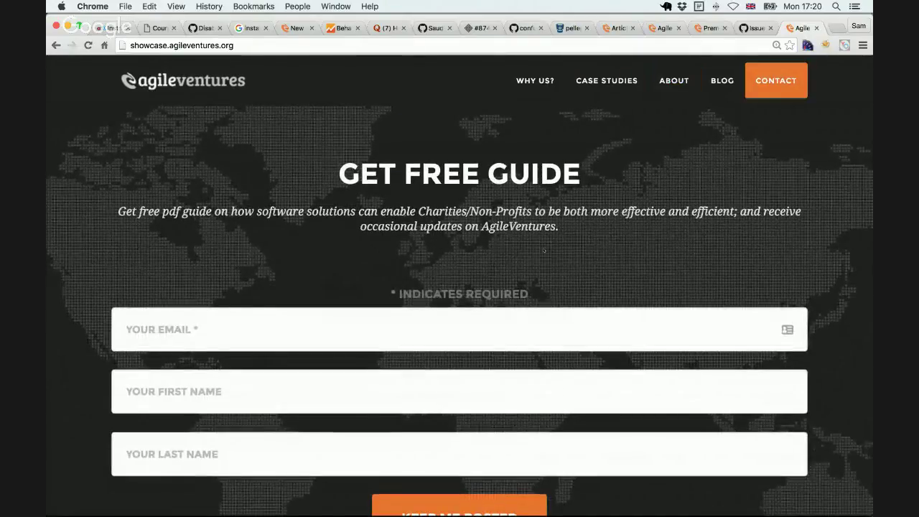
{"action": "scroll", "coordinate": [566, 256], "scroll_direction": "down", "scroll_amount": 1}
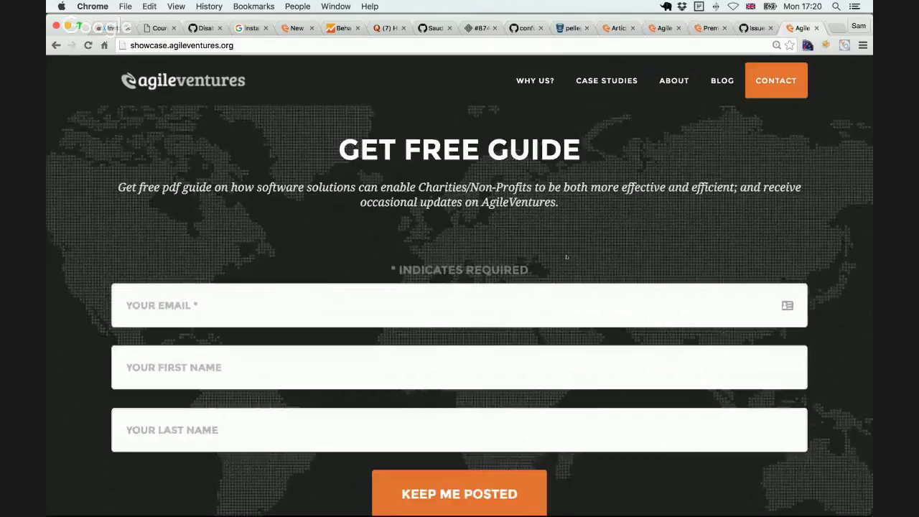
{"action": "scroll", "coordinate": [565, 257], "scroll_direction": "down", "scroll_amount": 4}
{"action": "scroll", "coordinate": [566, 256], "scroll_direction": "up", "scroll_amount": 1}
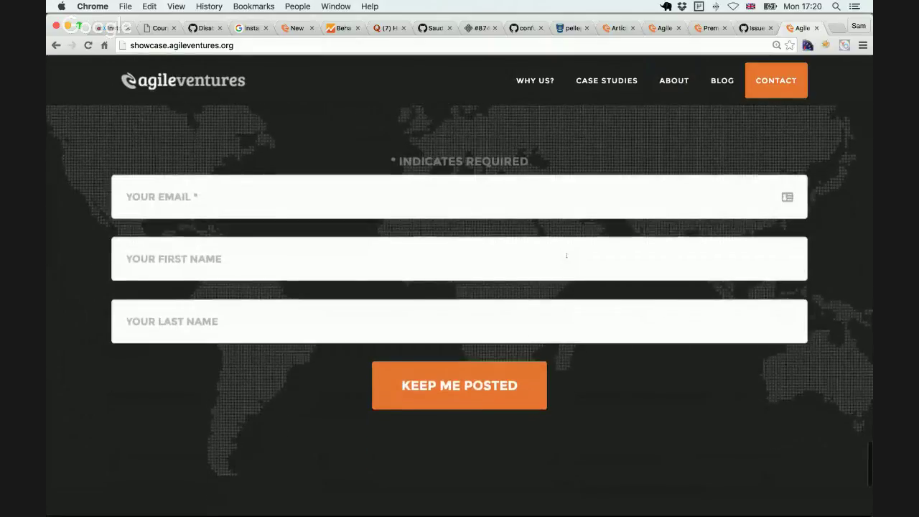
{"action": "scroll", "coordinate": [567, 256], "scroll_direction": "down", "scroll_amount": 6}
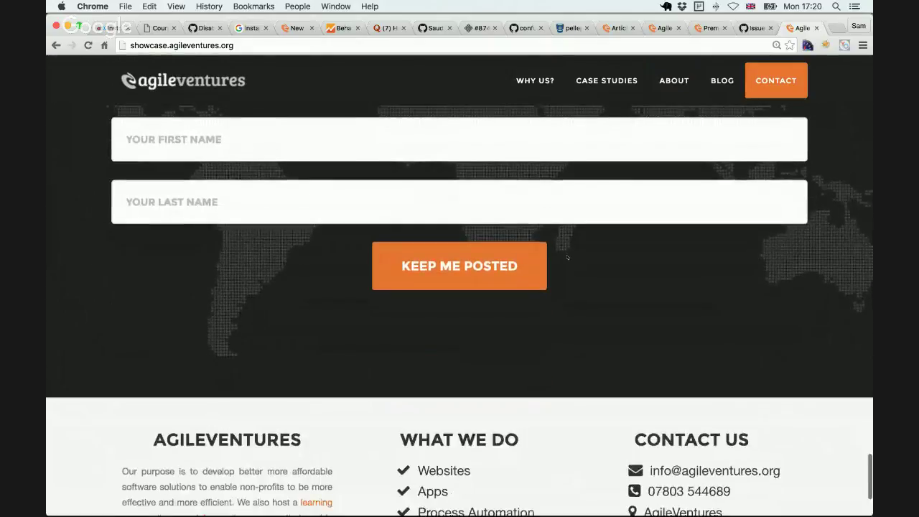
{"action": "scroll", "coordinate": [566, 256], "scroll_direction": "down", "scroll_amount": 2}
{"action": "scroll", "coordinate": [567, 258], "scroll_direction": "up", "scroll_amount": 12}
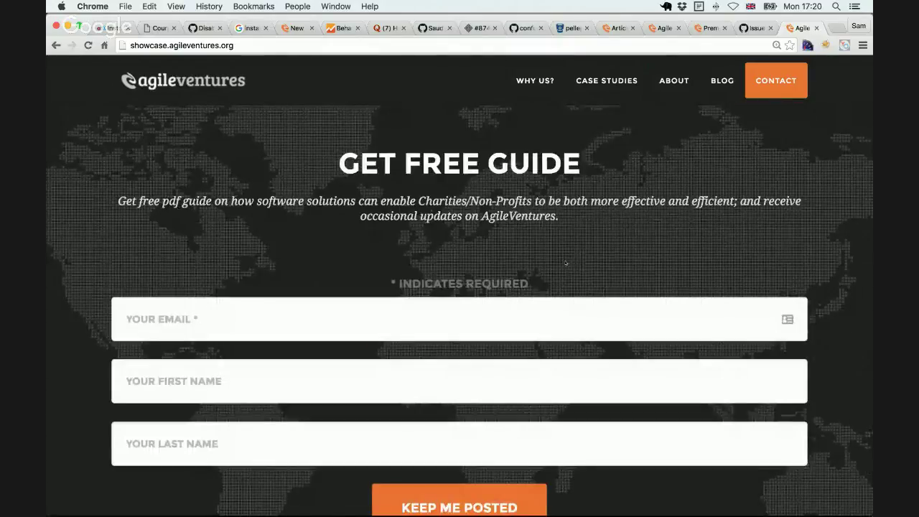
{"action": "left_click_drag", "start_coordinate": [138, 202], "coordinate": [189, 203]}
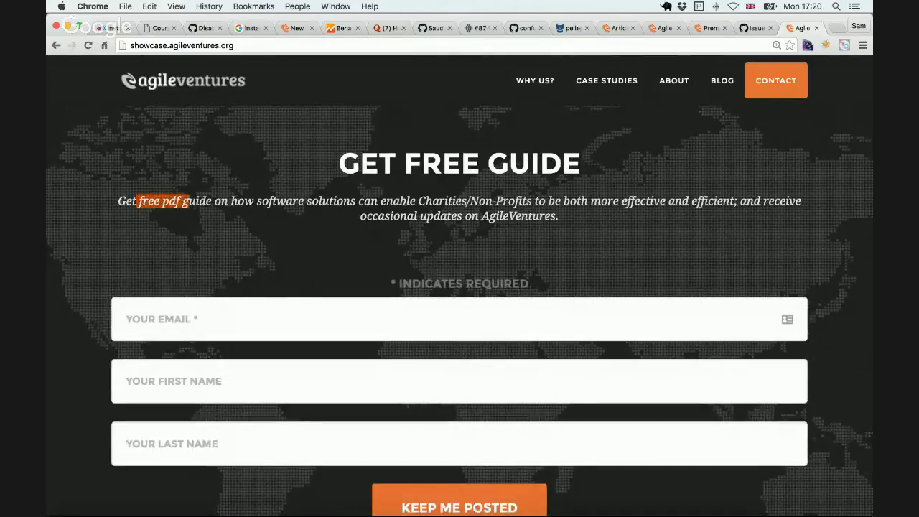
Step: Find the call-to-action line about discussing software project needs above the About section and highlight its text
{"action": "scroll", "coordinate": [189, 203], "scroll_direction": "up", "scroll_amount": 20}
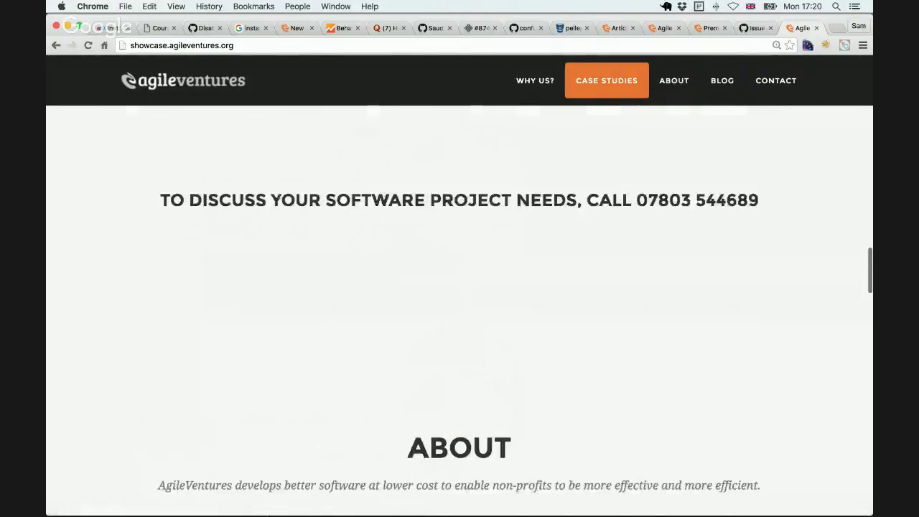
{"action": "scroll", "coordinate": [634, 237], "scroll_direction": "up", "scroll_amount": 1}
{"action": "left_click_drag", "start_coordinate": [759, 229], "coordinate": [137, 172]}
{"action": "left_click", "coordinate": [373, 328]}
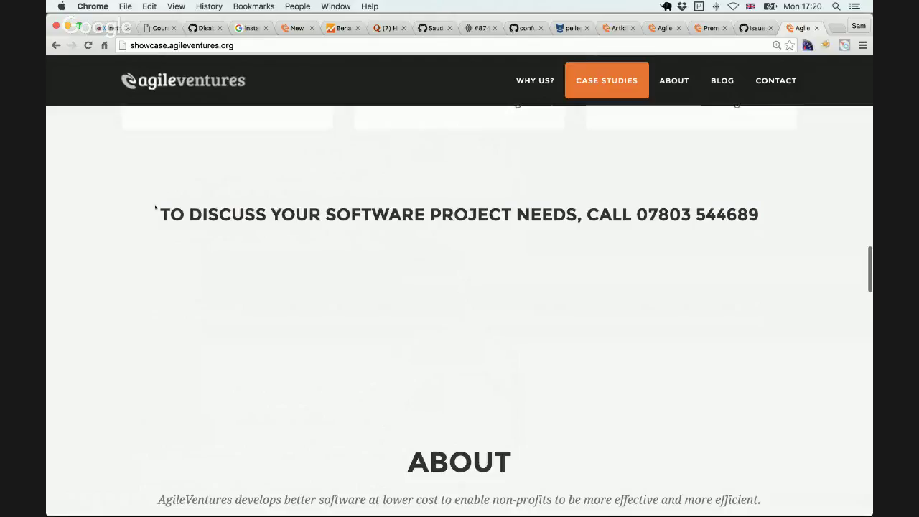
{"action": "left_click_drag", "start_coordinate": [156, 214], "coordinate": [695, 247]}
{"action": "left_click", "coordinate": [556, 316]}
Step: Look through the case studies and return to the showcase site's opening banner
{"action": "scroll", "coordinate": [649, 353], "scroll_direction": "up", "scroll_amount": 15}
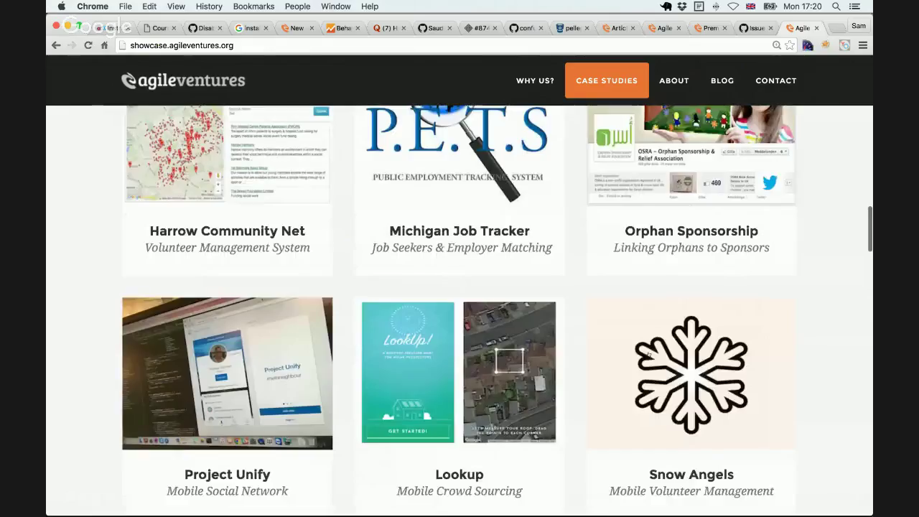
{"action": "scroll", "coordinate": [648, 353], "scroll_direction": "up", "scroll_amount": 10}
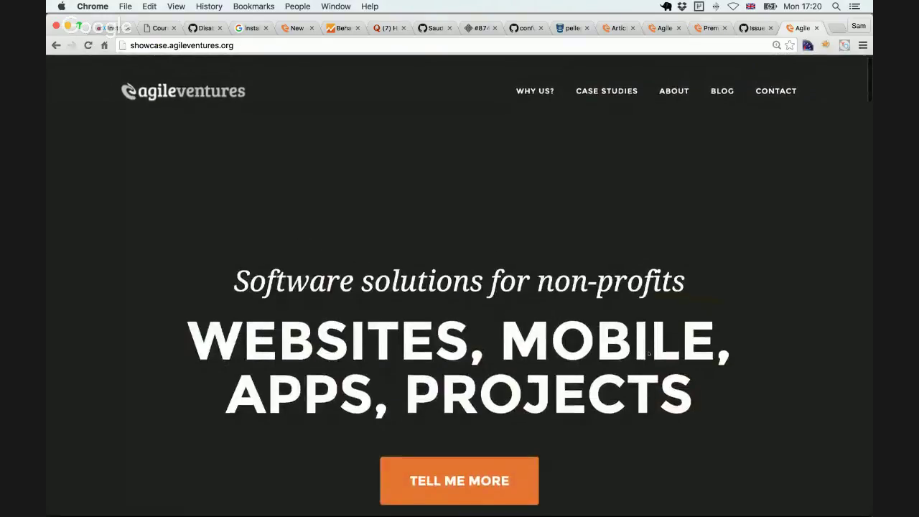
{"action": "scroll", "coordinate": [648, 354], "scroll_direction": "down", "scroll_amount": 4}
{"action": "scroll", "coordinate": [648, 354], "scroll_direction": "up", "scroll_amount": 4}
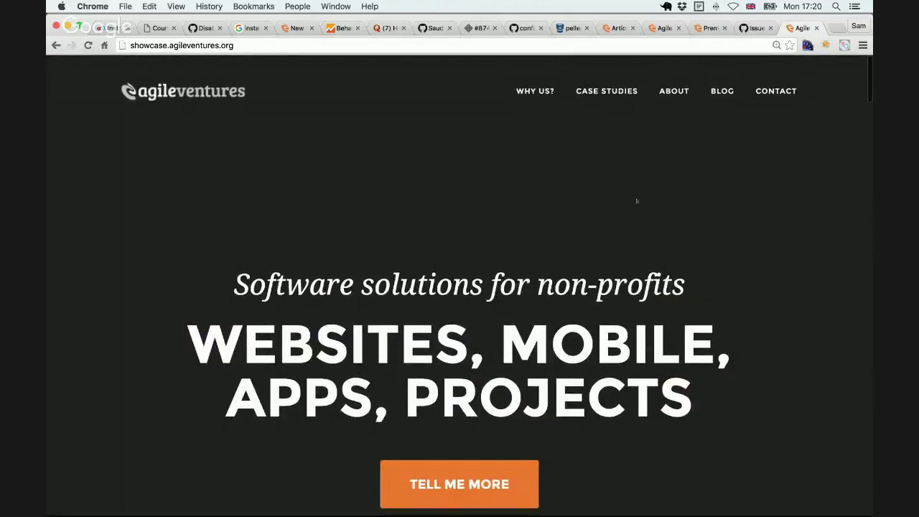